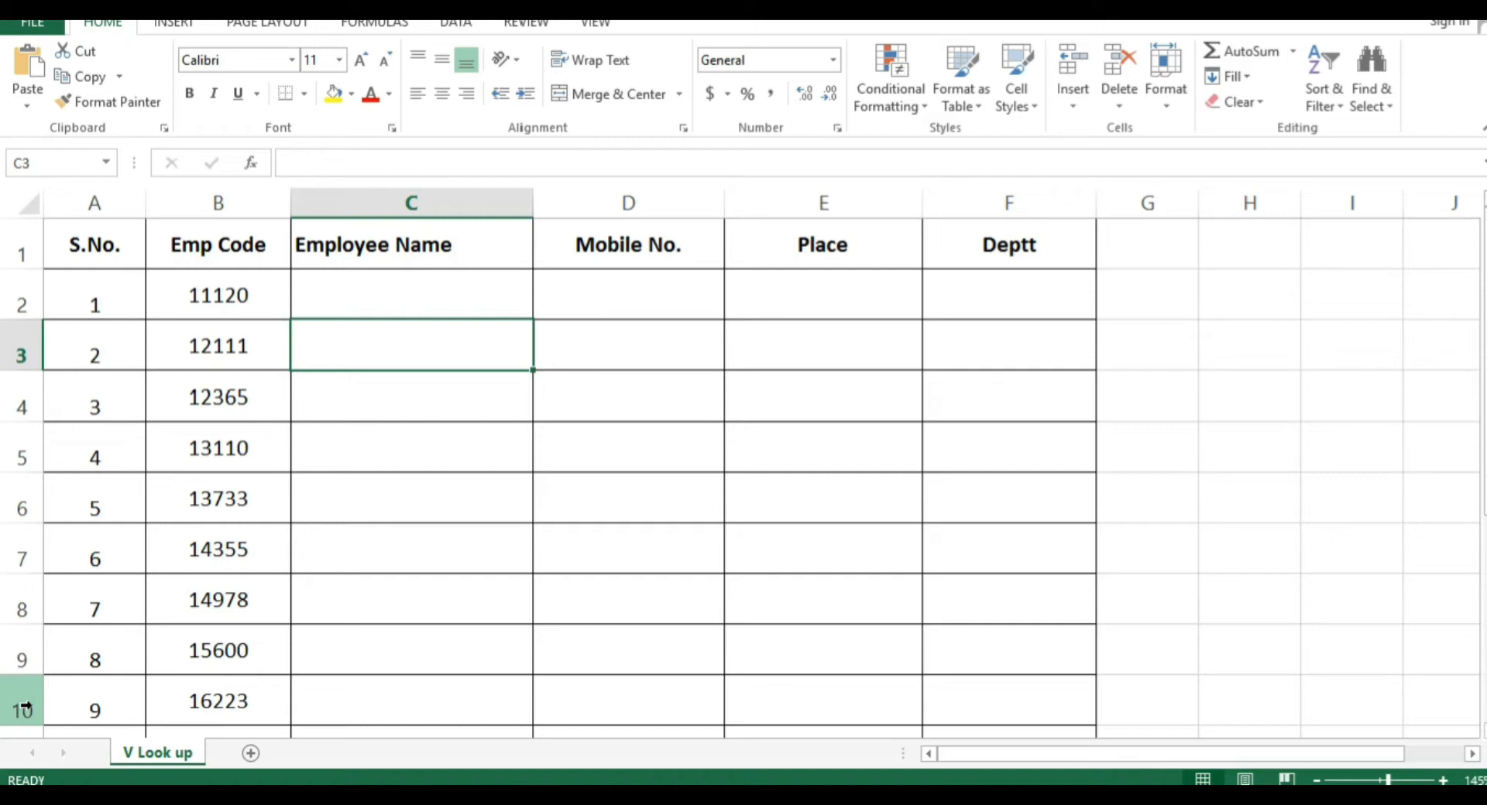
Review the employee codes in column B and the empty Employee Name, Mobile No., Place and Deptt cells in row 2
{"action": "left_click", "coordinate": [416, 295]}
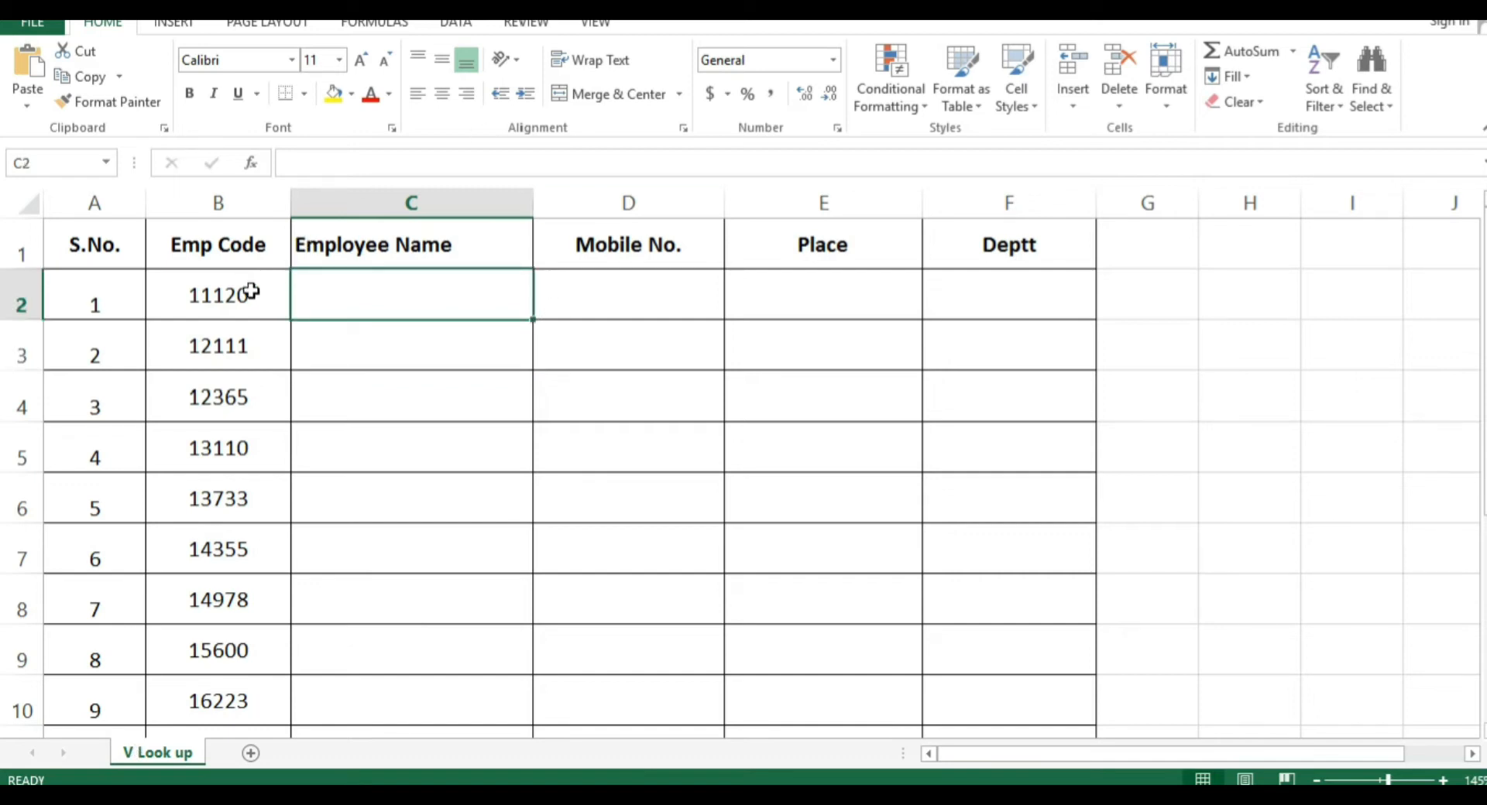
{"action": "mouse_move", "coordinate": [249, 292]}
{"action": "left_mouse_down"}
{"action": "mouse_move", "coordinate": [235, 424]}
{"action": "mouse_move", "coordinate": [246, 308]}
{"action": "left_mouse_up"}
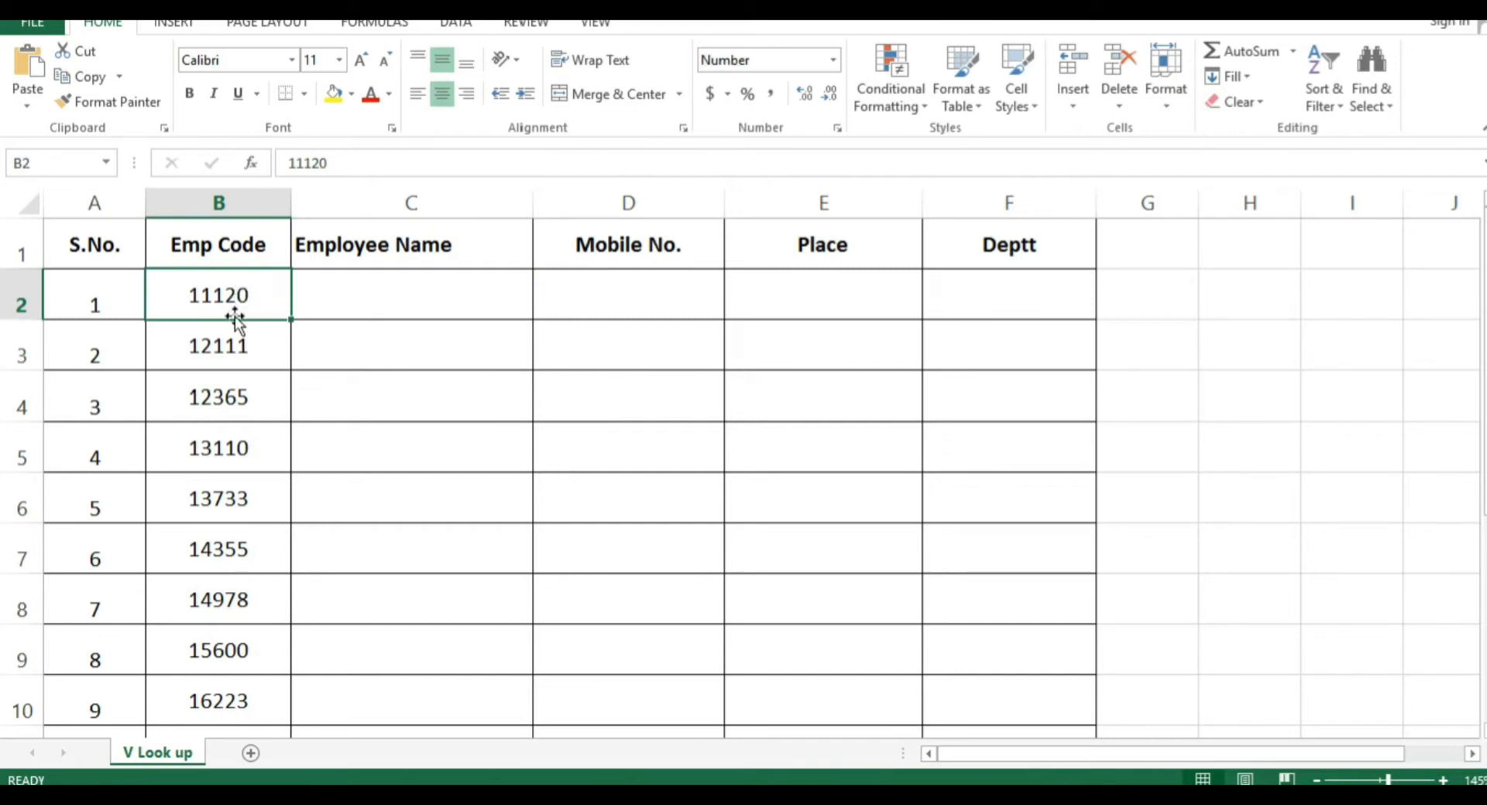
{"action": "left_click_drag", "start_coordinate": [242, 292], "coordinate": [238, 417]}
{"action": "left_click", "coordinate": [240, 464]}
{"action": "left_click", "coordinate": [233, 301]}
{"action": "left_click", "coordinate": [379, 284]}
{"action": "left_click", "coordinate": [612, 302]}
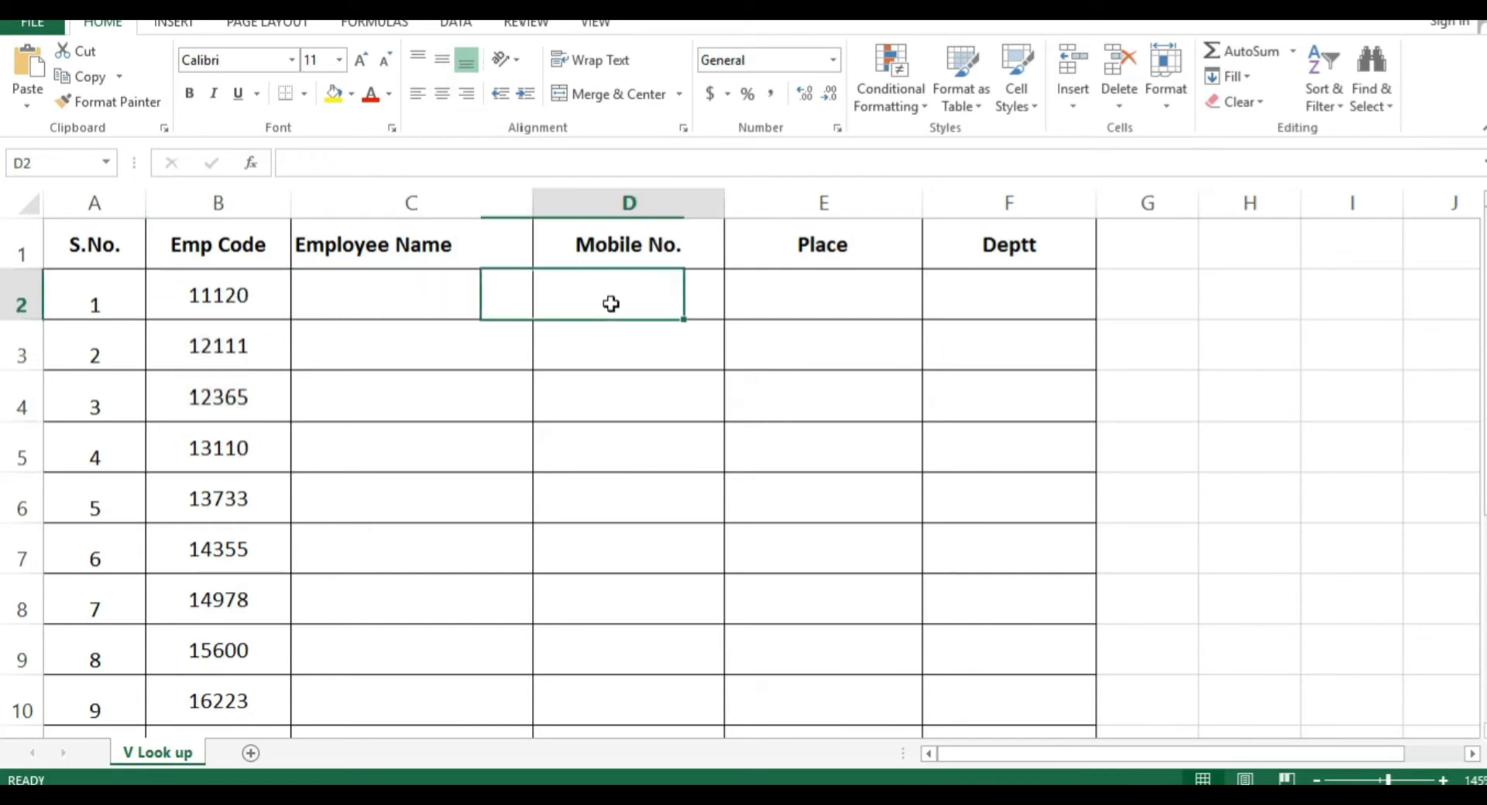
{"action": "left_click", "coordinate": [816, 289]}
{"action": "left_click", "coordinate": [952, 296]}
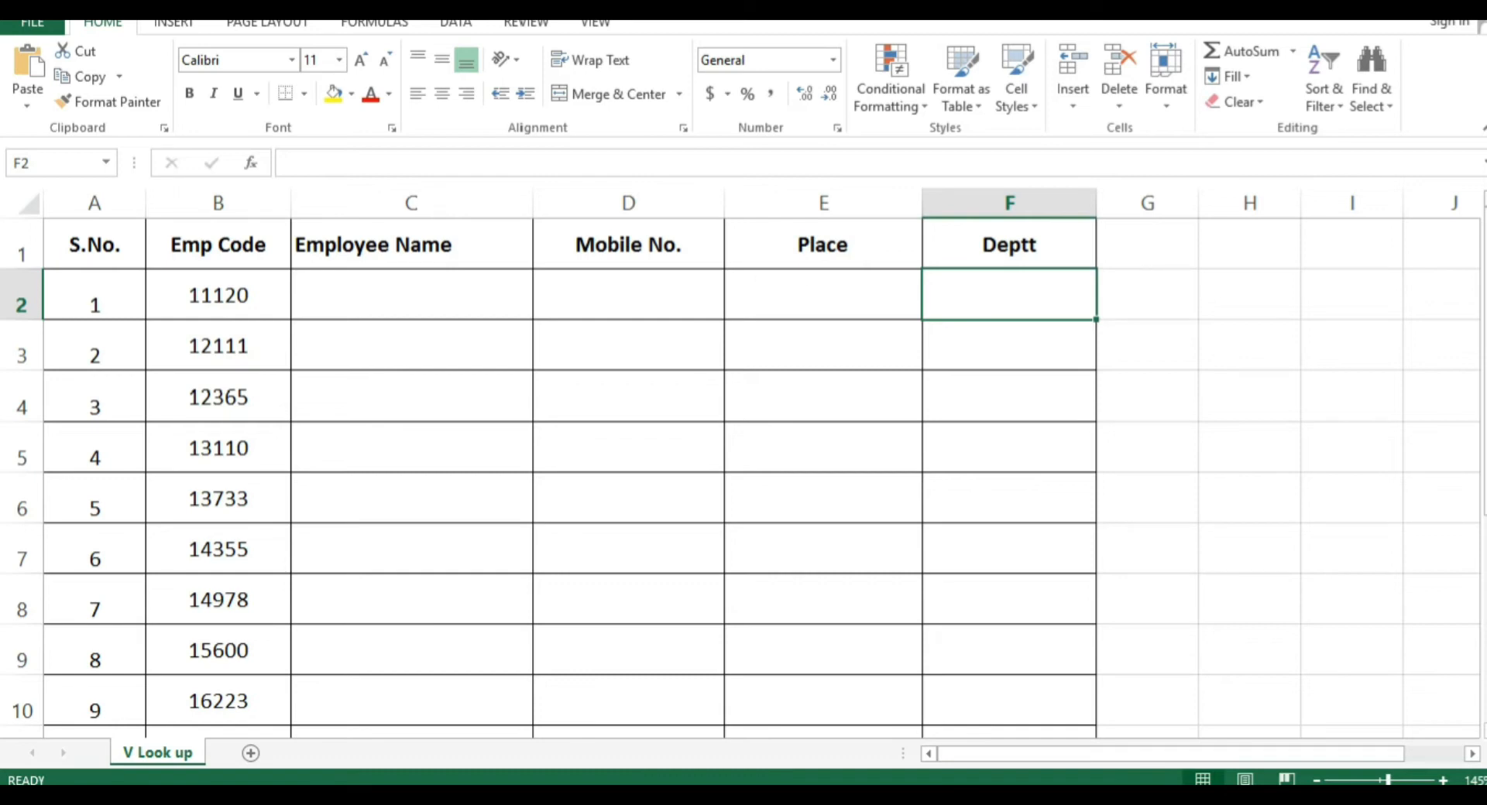
Switch to the Master File workbook and examine its Emp Code, Employee Name and other employee detail columns
{"action": "left_click", "coordinate": [184, 721]}
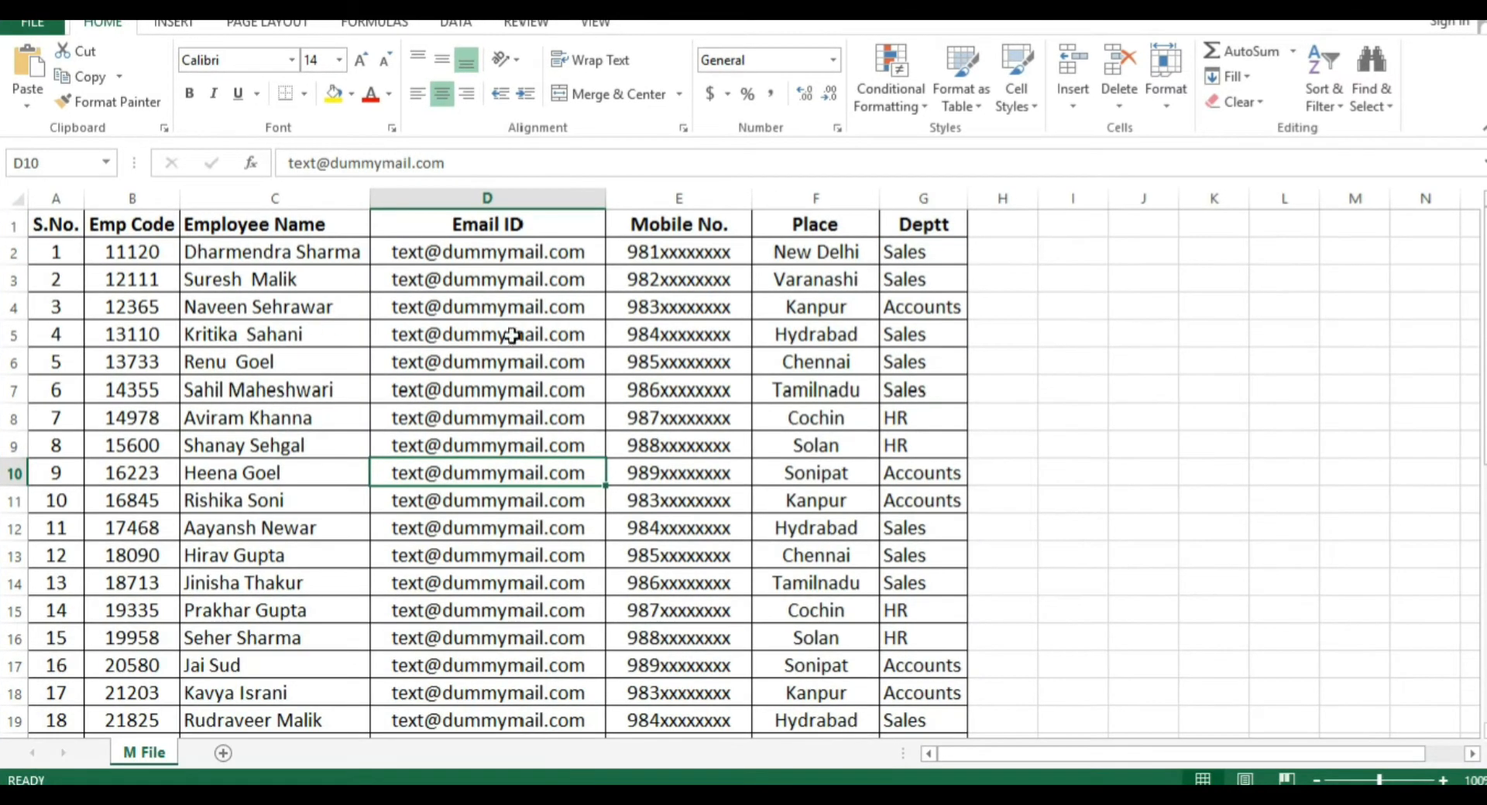
{"action": "scroll", "coordinate": [382, 431], "scroll_direction": "down", "scroll_amount": 2}
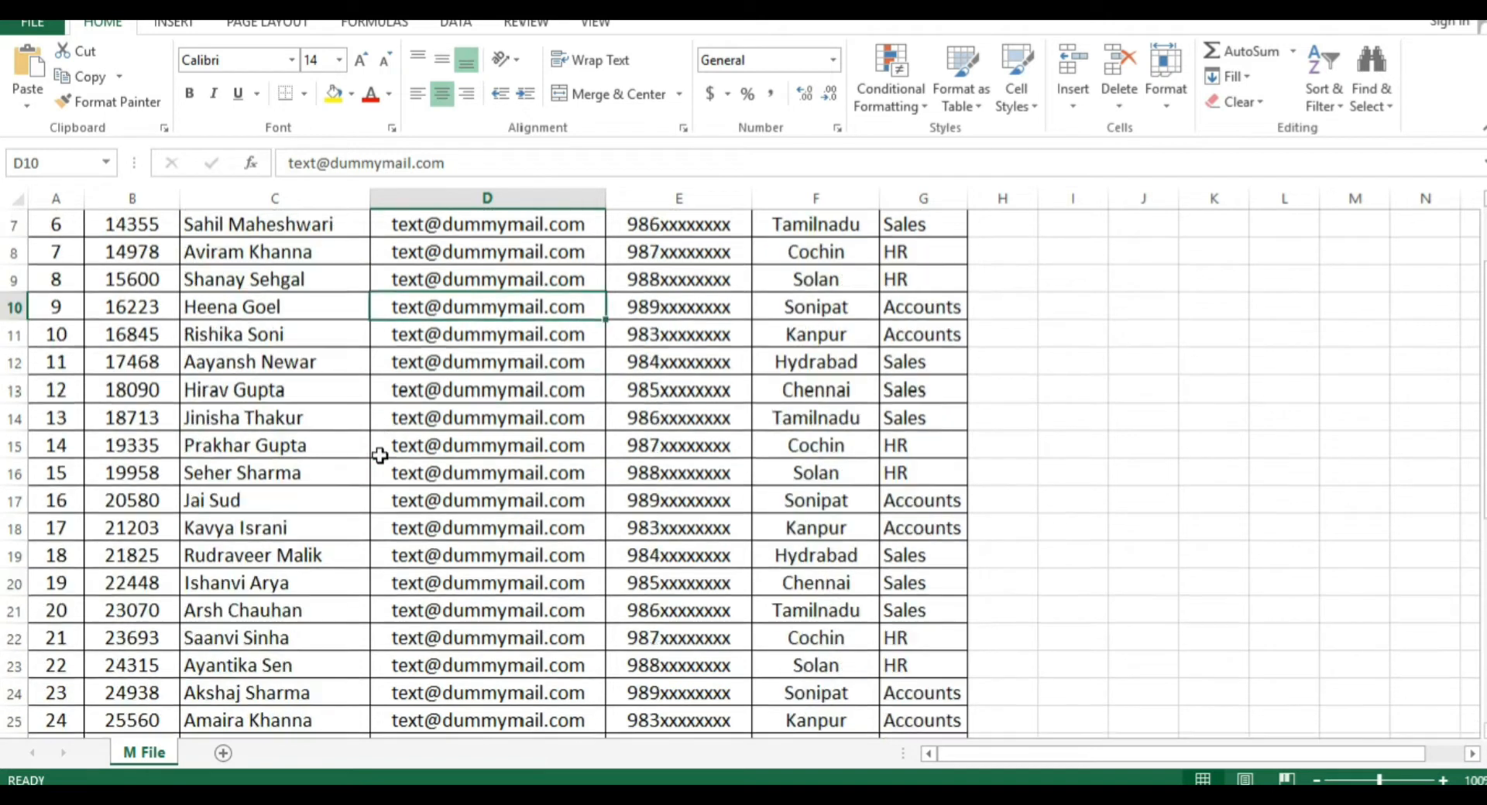
{"action": "scroll", "coordinate": [380, 450], "scroll_direction": "up", "scroll_amount": 1}
{"action": "scroll", "coordinate": [378, 455], "scroll_direction": "up", "scroll_amount": 1}
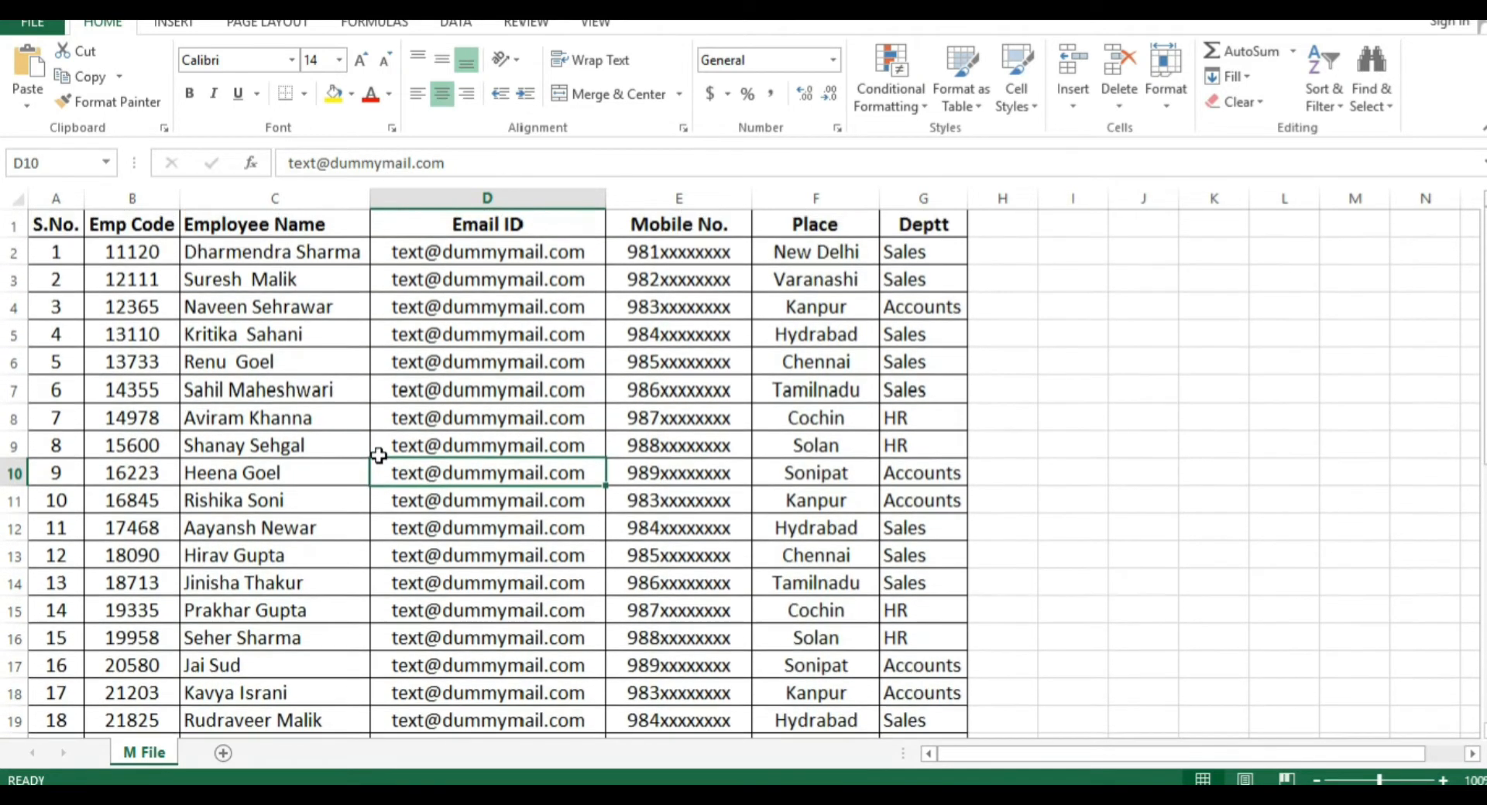
{"action": "left_click", "coordinate": [215, 364]}
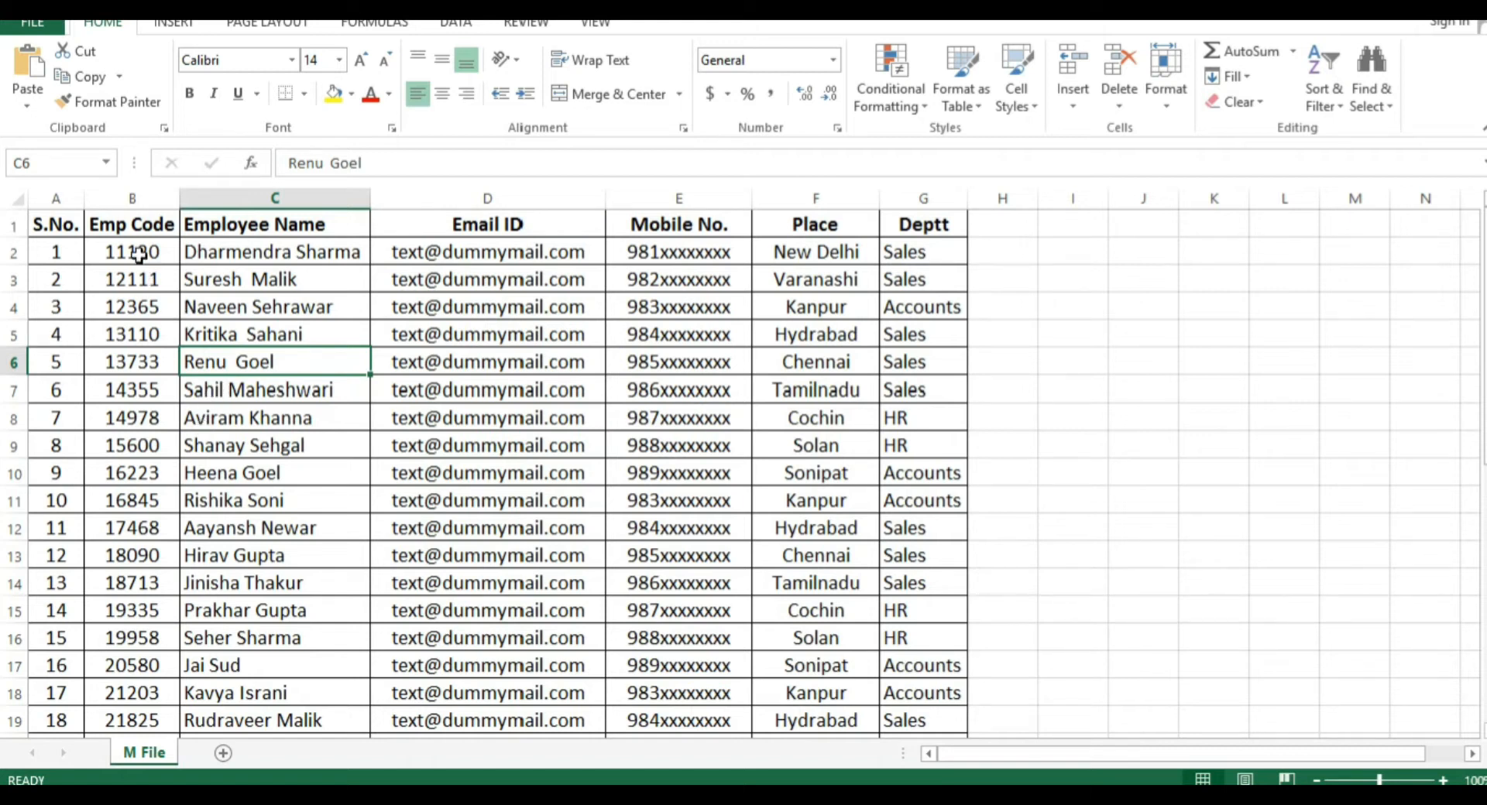
{"action": "left_click_drag", "start_coordinate": [142, 254], "coordinate": [138, 556]}
{"action": "left_click_drag", "start_coordinate": [232, 364], "coordinate": [270, 454]}
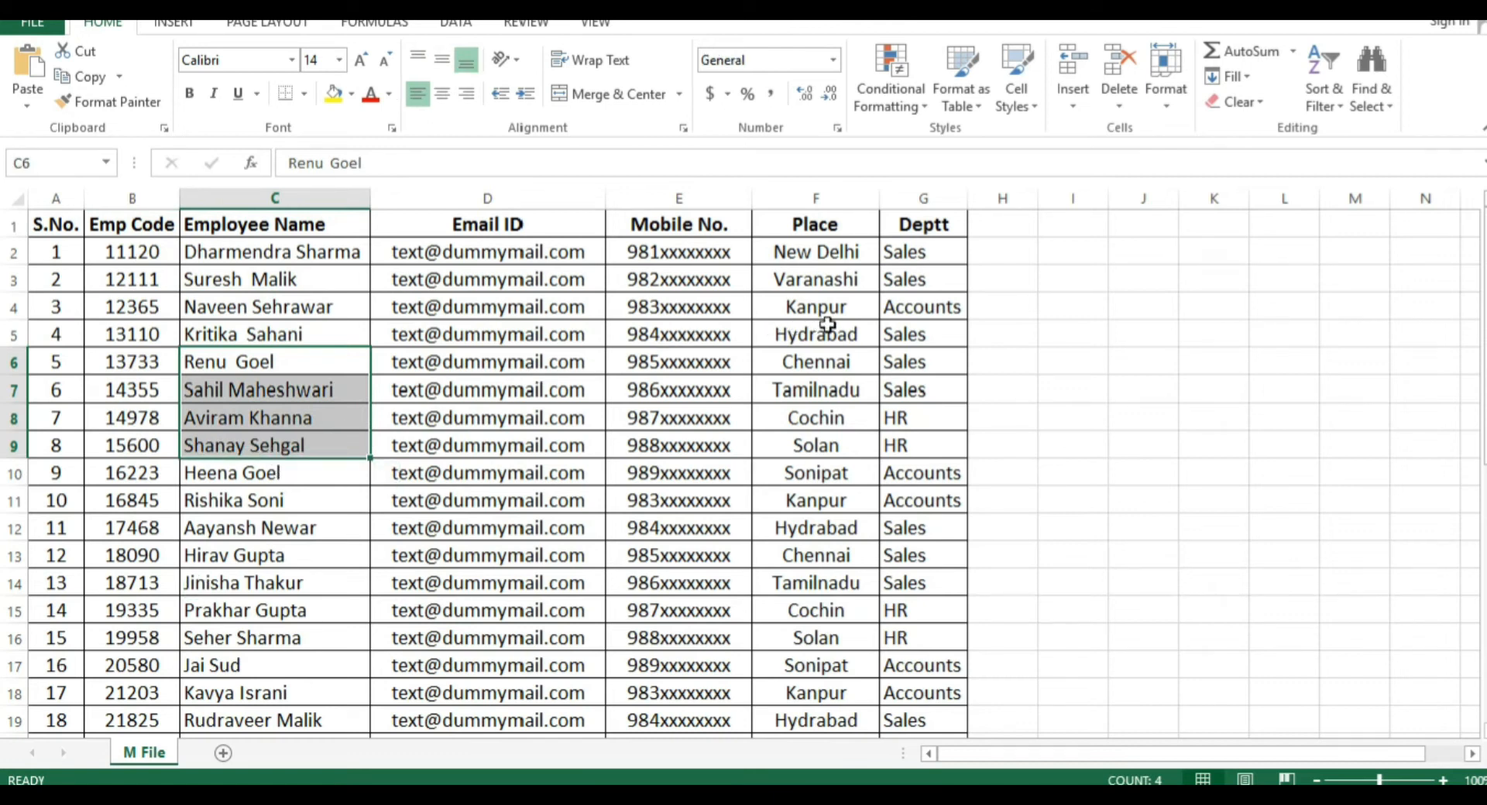
{"action": "scroll", "coordinate": [231, 448], "scroll_direction": "down", "scroll_amount": 2}
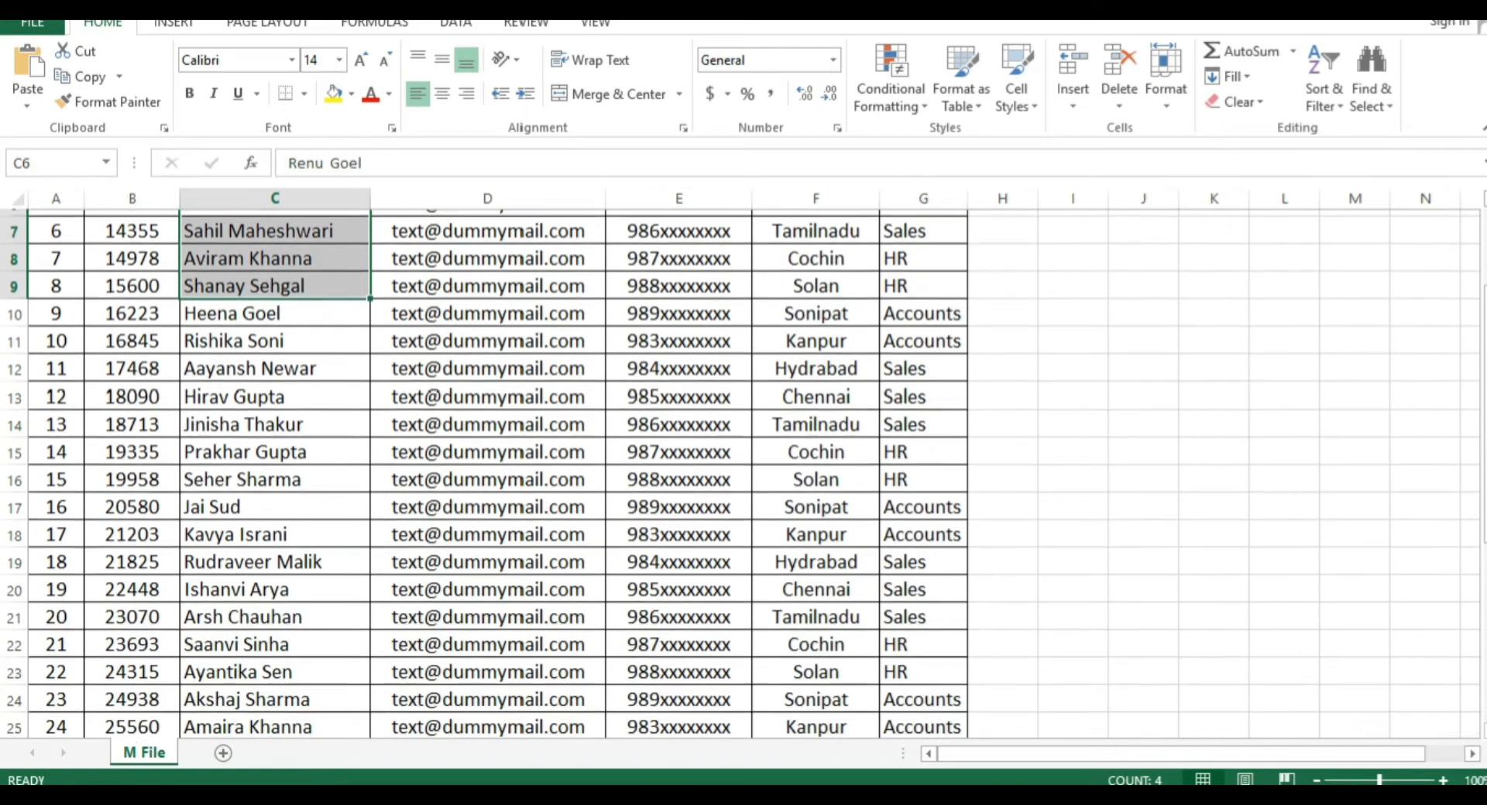
Compare the Emp Code column of the V look up workbook with the employee records in Master File, ending in V look up
{"action": "left_click", "coordinate": [306, 799]}
{"action": "left_click", "coordinate": [402, 717]}
{"action": "left_click", "coordinate": [249, 311]}
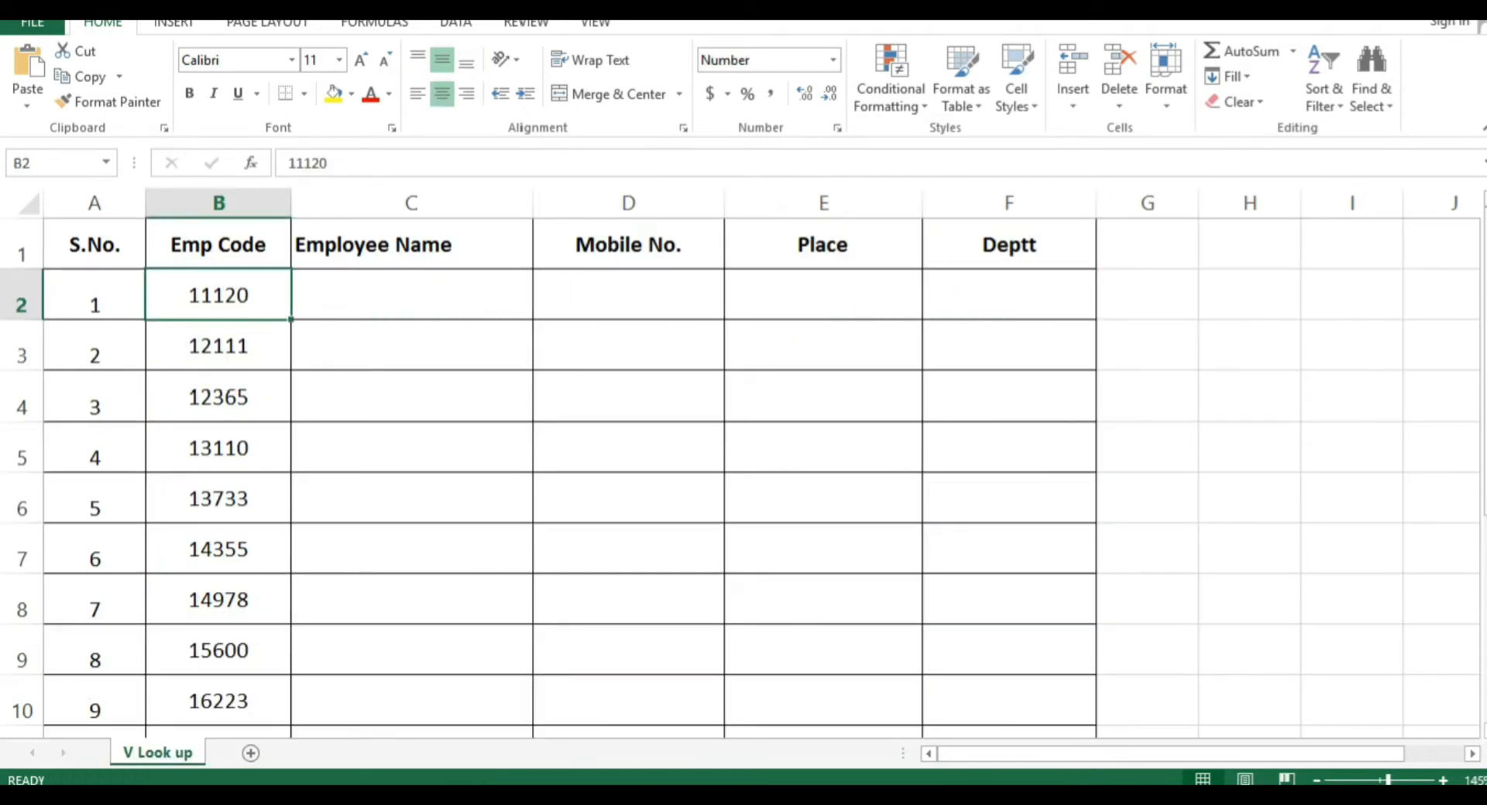
{"action": "mouse_move", "coordinate": [306, 799]}
{"action": "left_click", "coordinate": [183, 714]}
{"action": "left_click", "coordinate": [210, 575]}
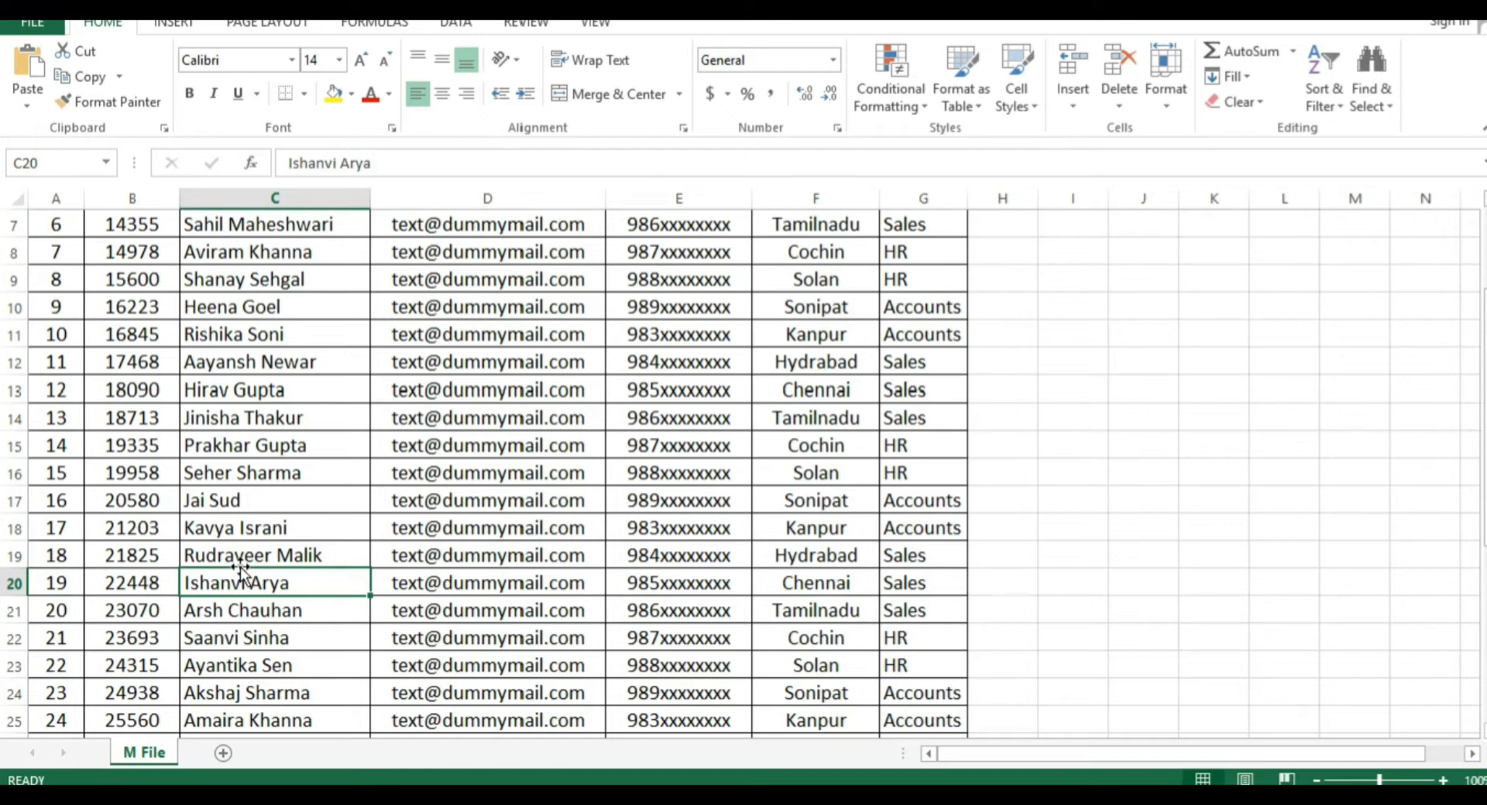
{"action": "mouse_move", "coordinate": [306, 799]}
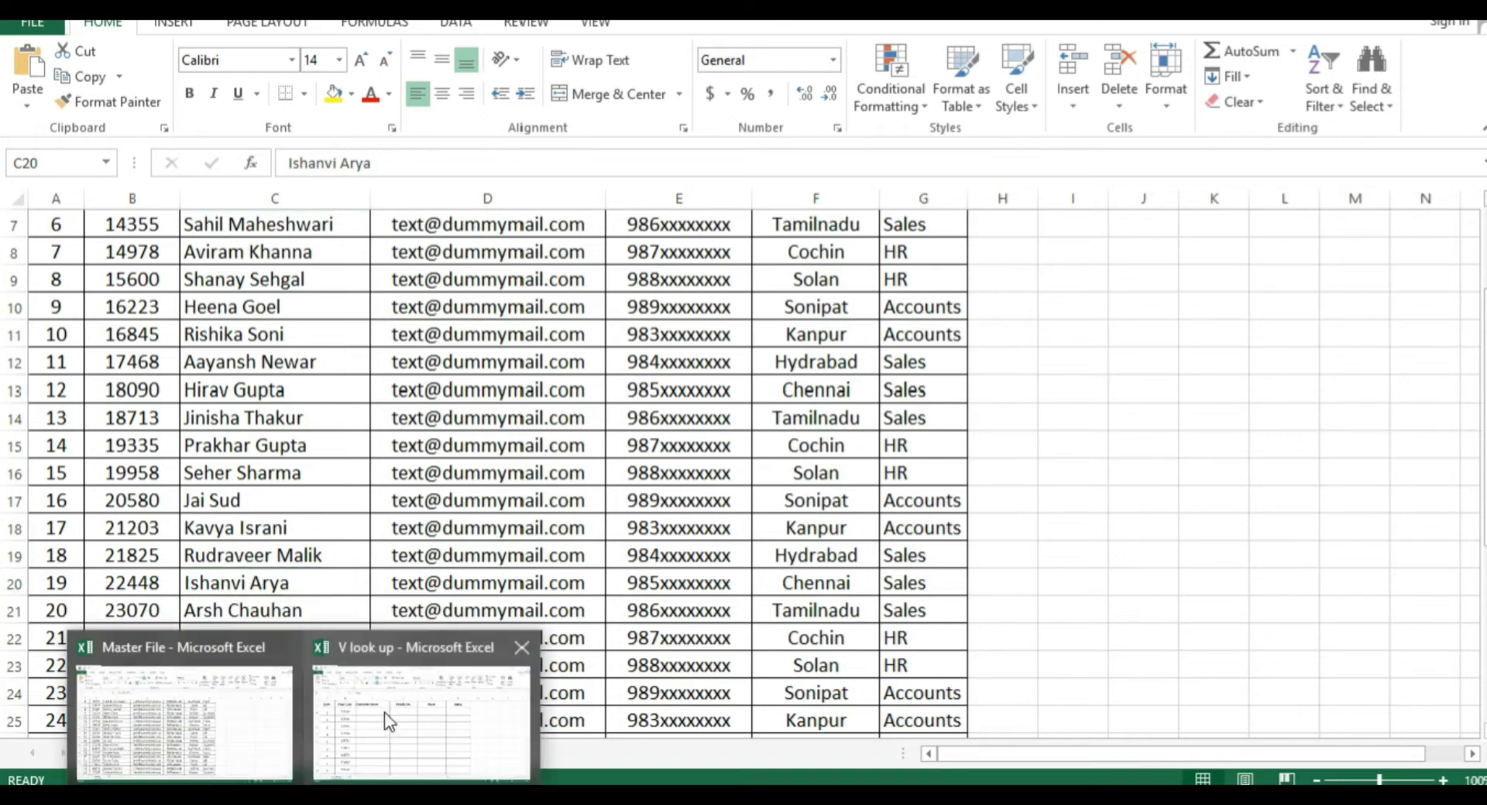
{"action": "left_click", "coordinate": [384, 713]}
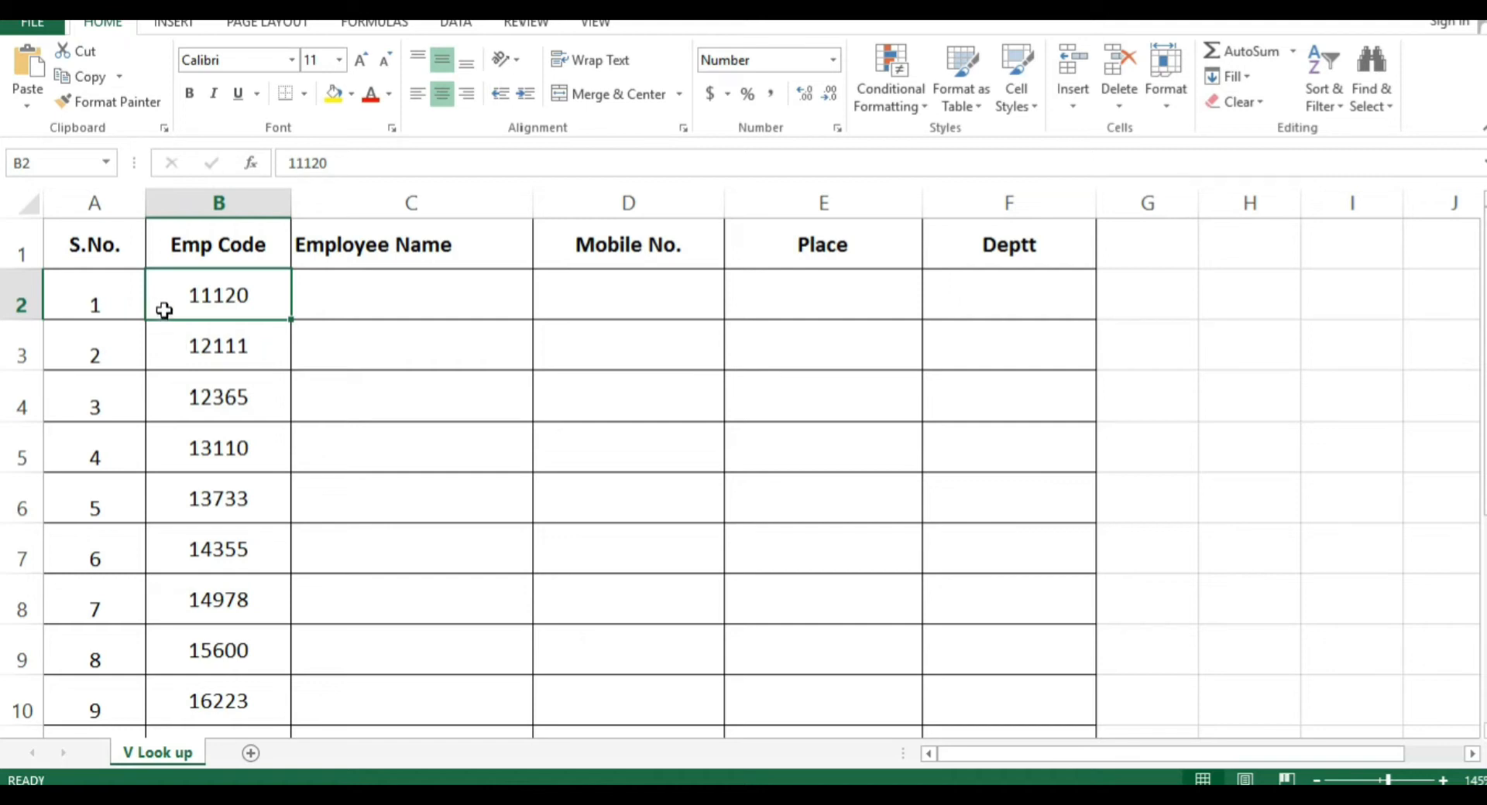
{"action": "left_click", "coordinate": [346, 299]}
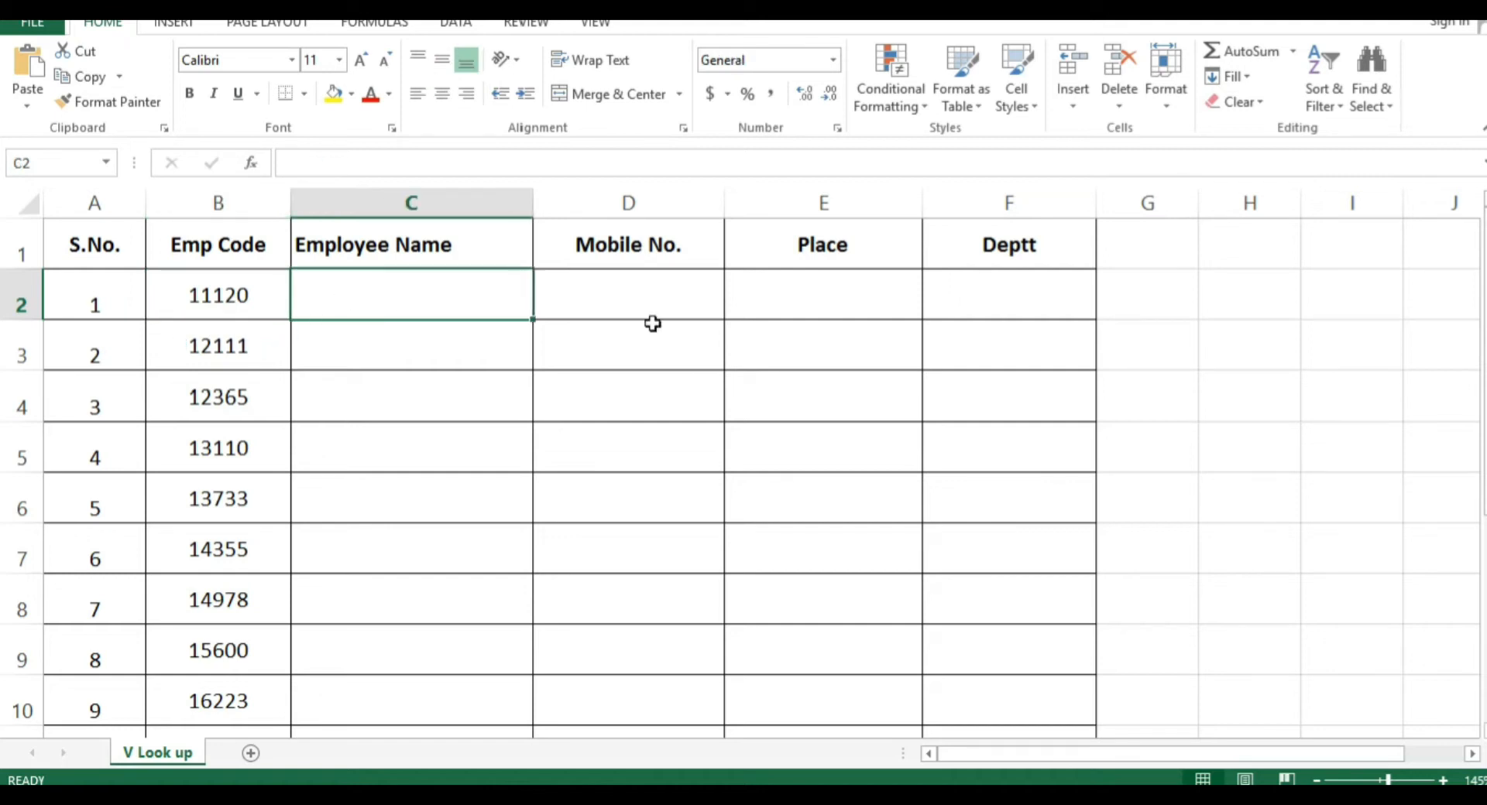
{"action": "type", "text": "="}
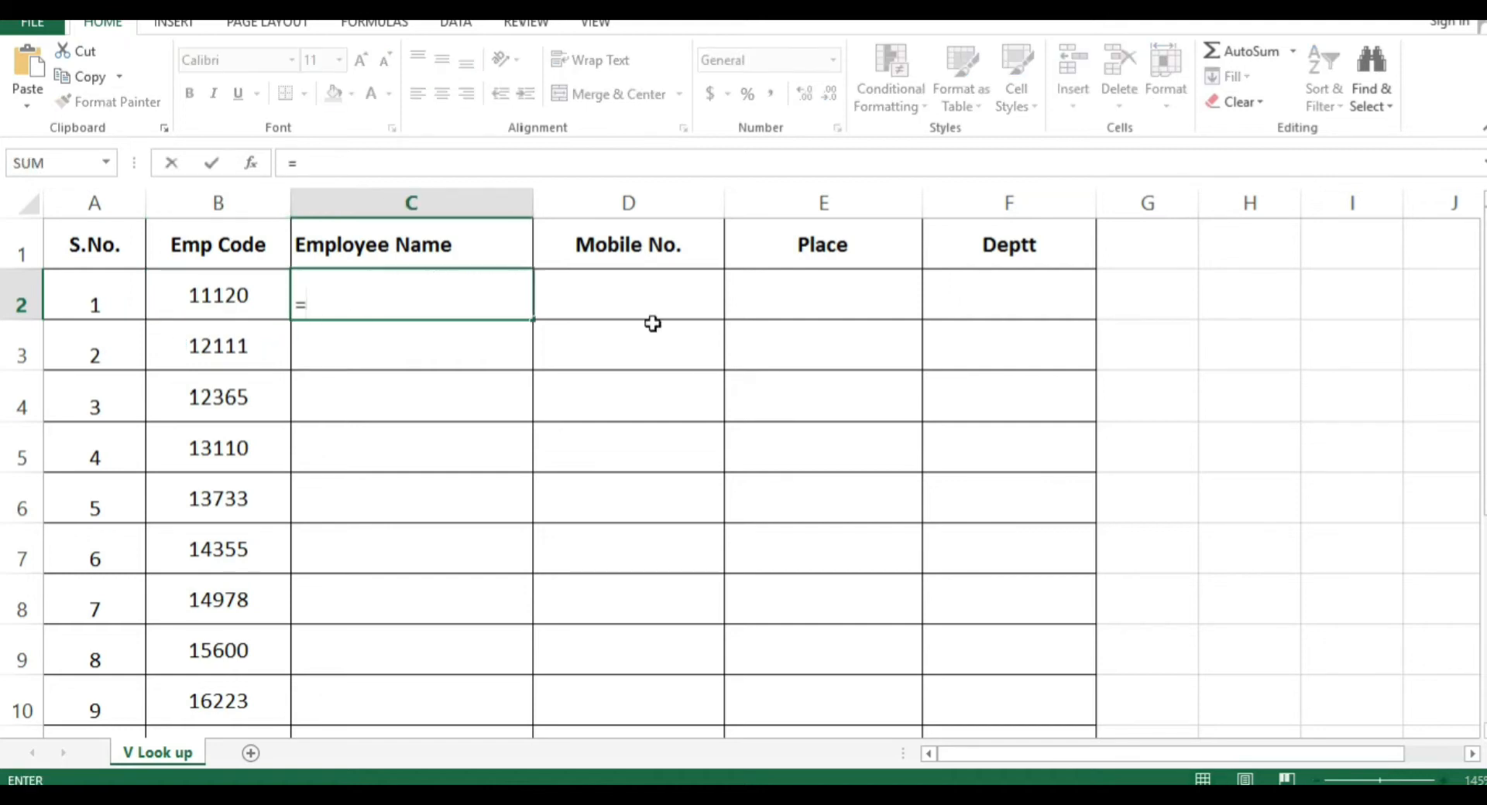
{"action": "type", "text": "vookup"}
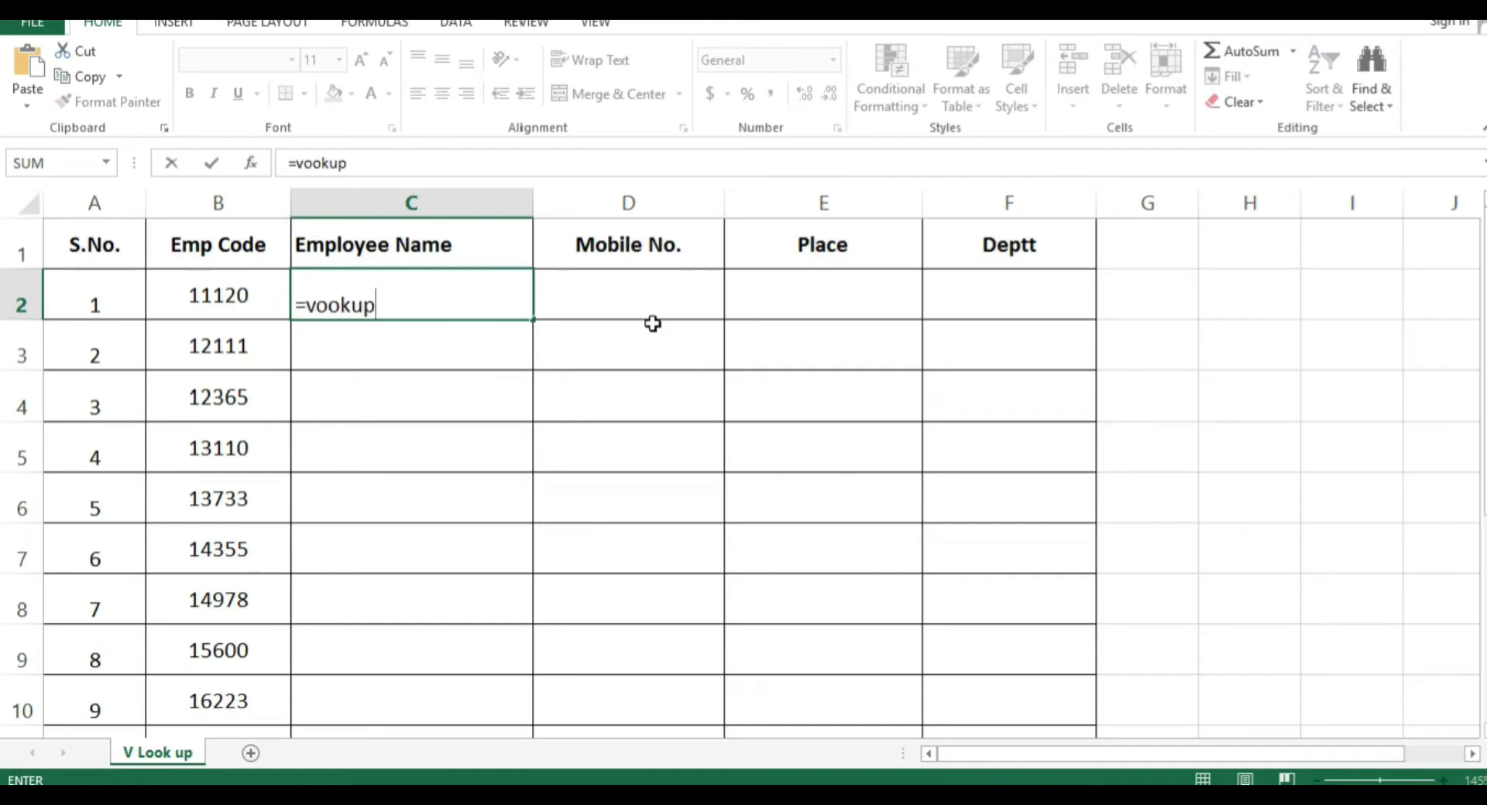
{"action": "key", "text": "Left"}
{"action": "key", "text": "Left"}
{"action": "key", "text": "Right"}
{"action": "key", "text": "Right"}
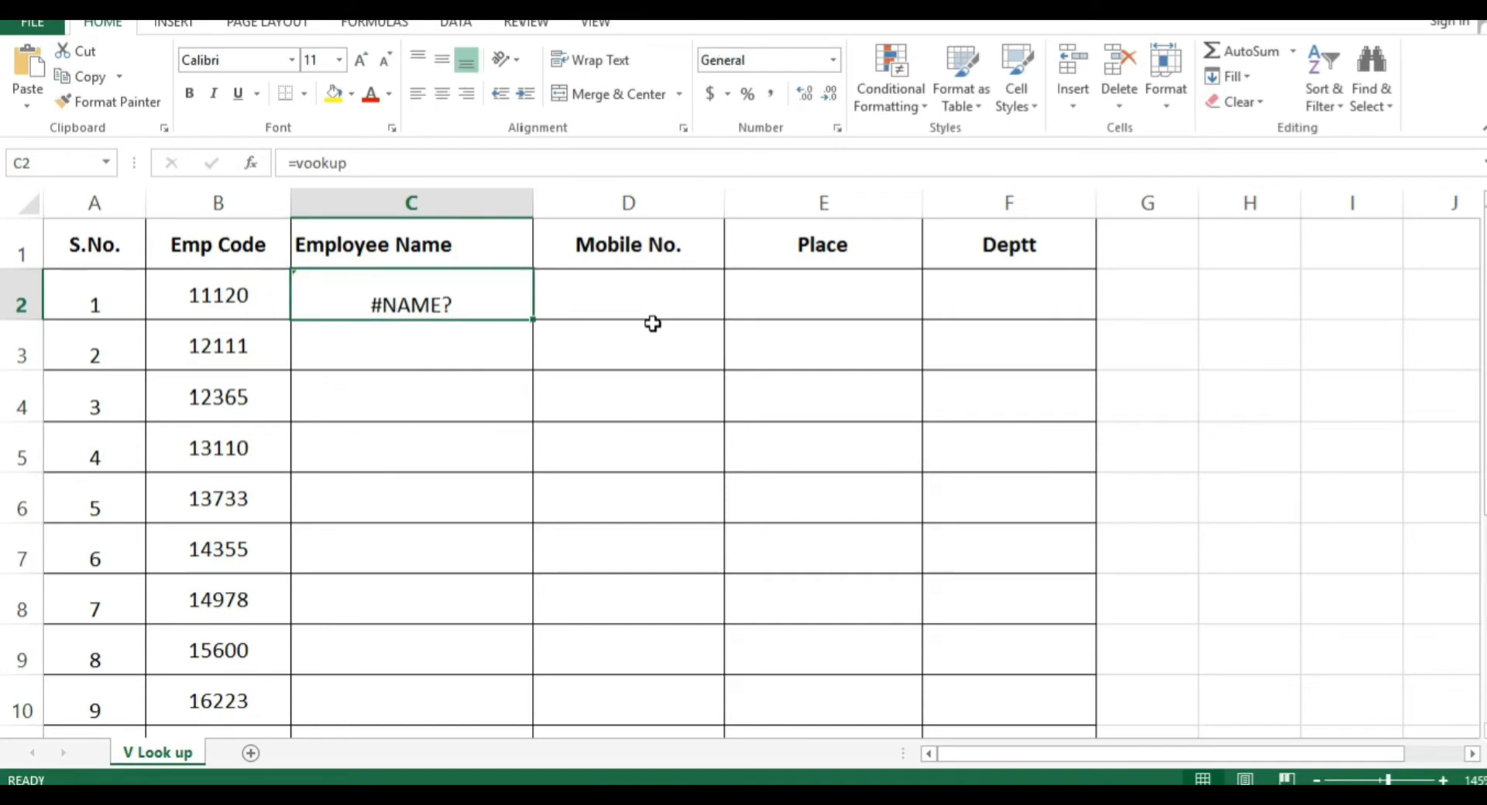
{"action": "key", "text": "Left"}
{"action": "key", "text": "Right"}
{"action": "key", "text": "Delete"}
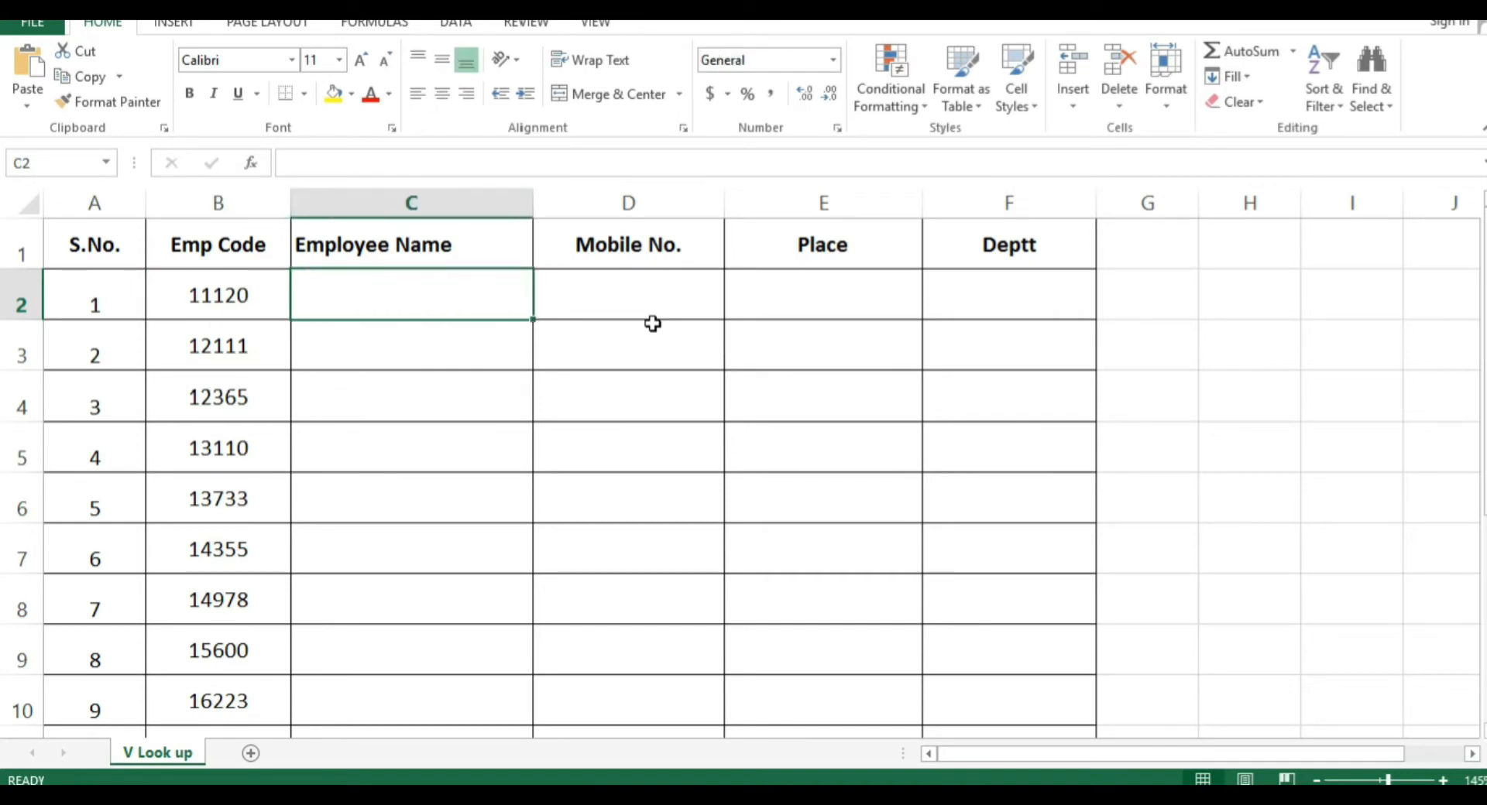
Start a VLOOKUP formula in cell C2 with the whole Emp Code column B:B as the lookup value
{"action": "key", "text": "F2"}
{"action": "type", "text": "=v"}
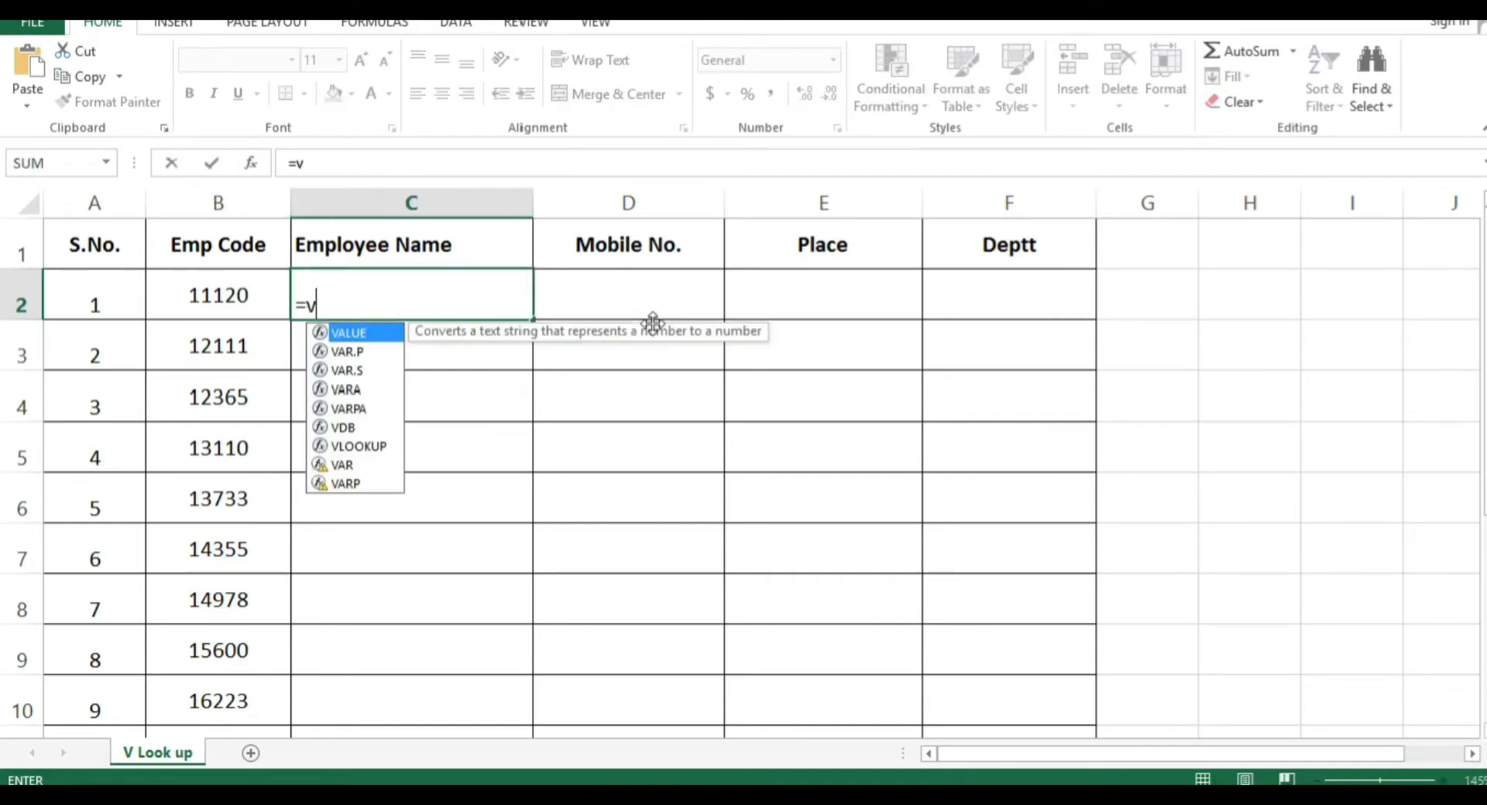
{"action": "type", "text": "look"}
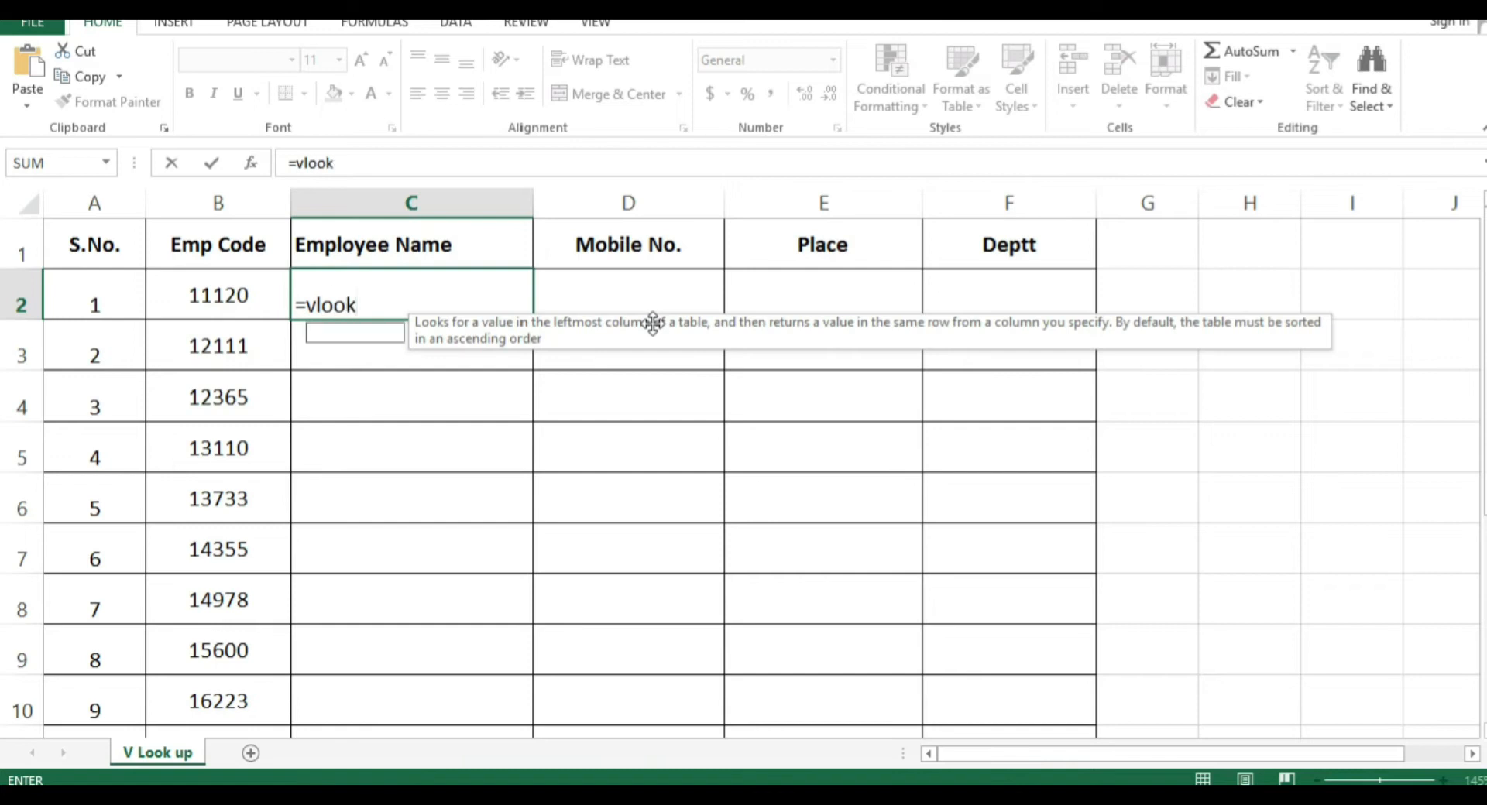
{"action": "type", "text": "up("}
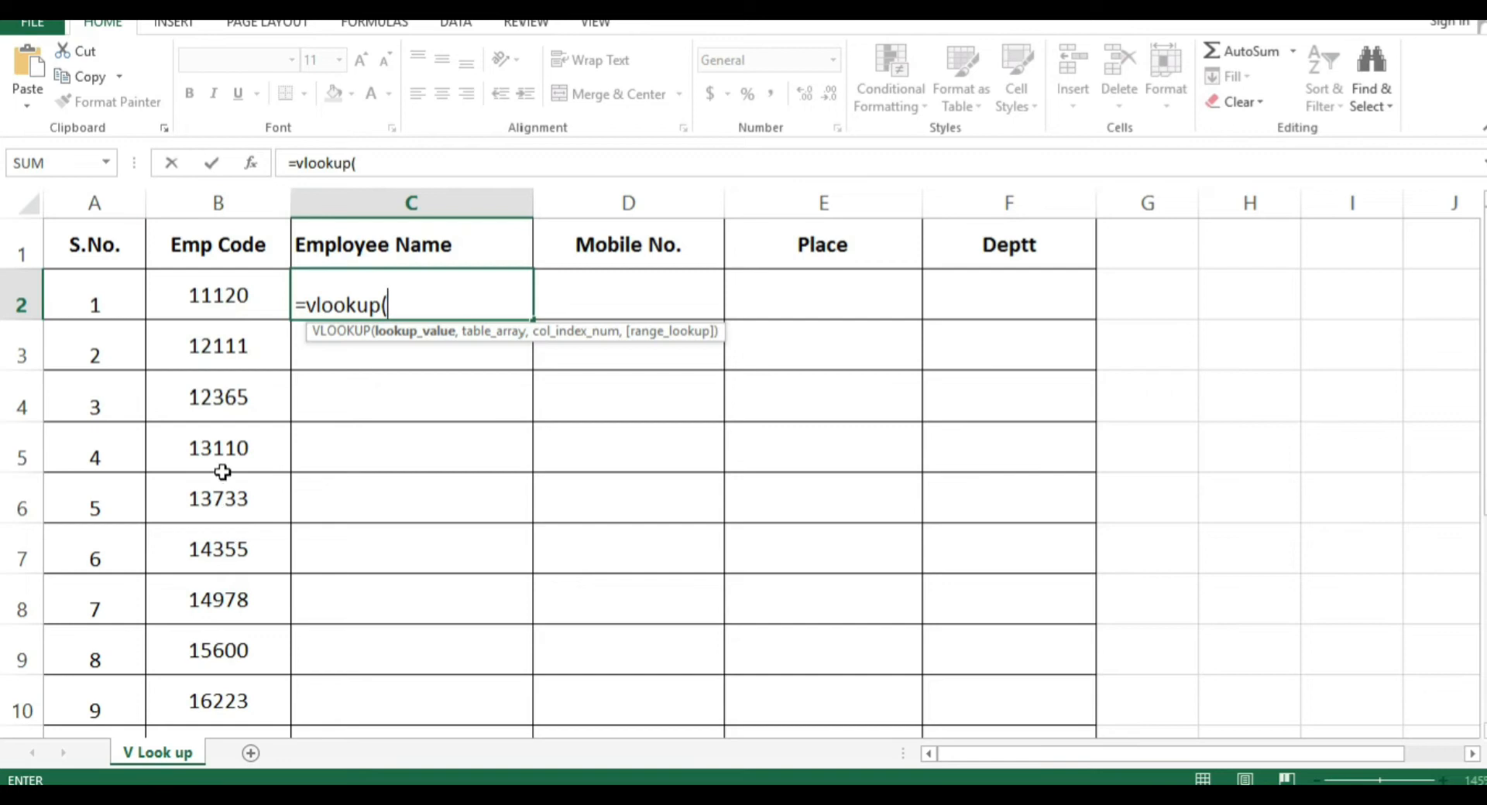
{"action": "left_click", "coordinate": [235, 198]}
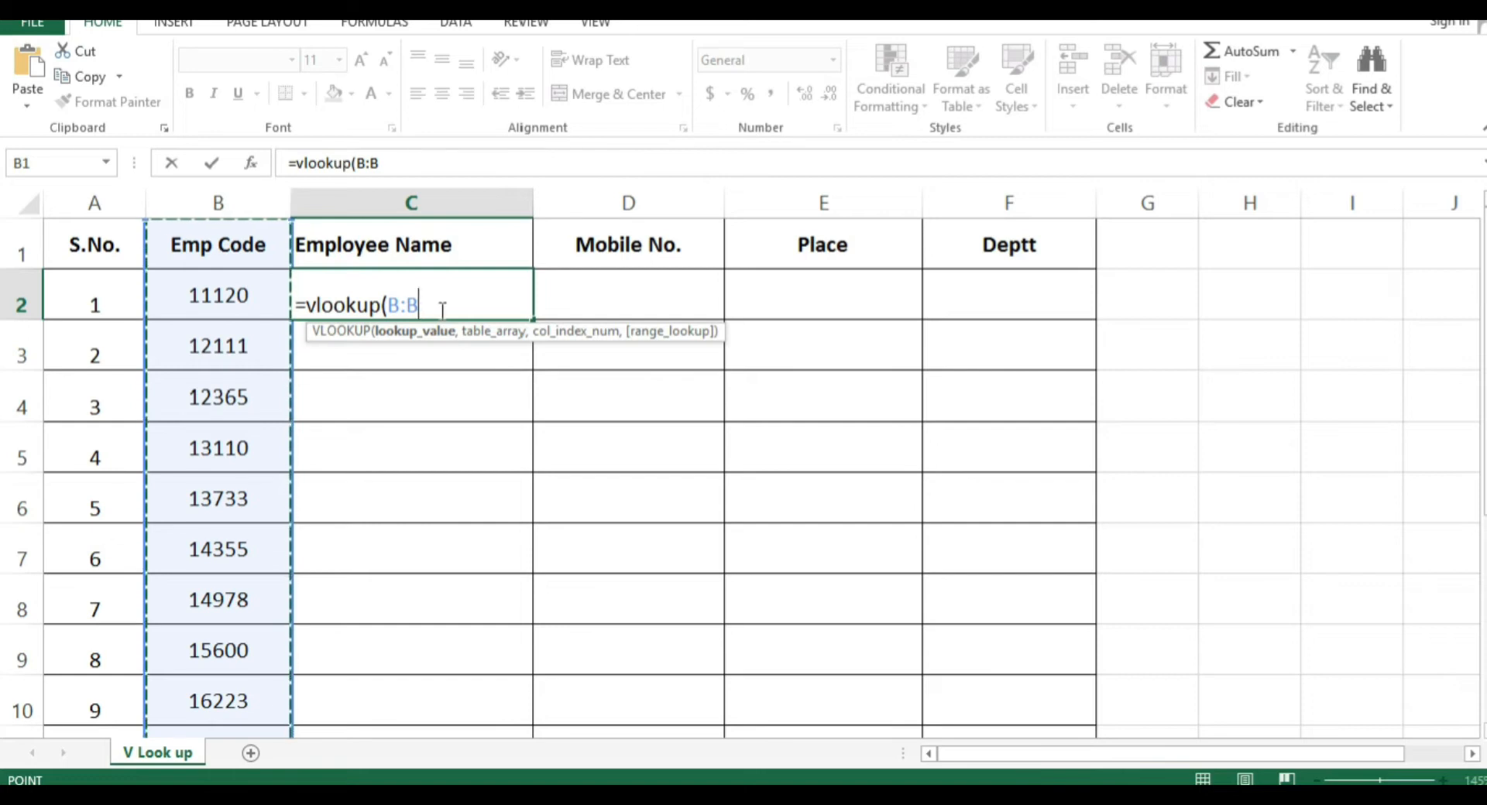
{"action": "type", "text": ","}
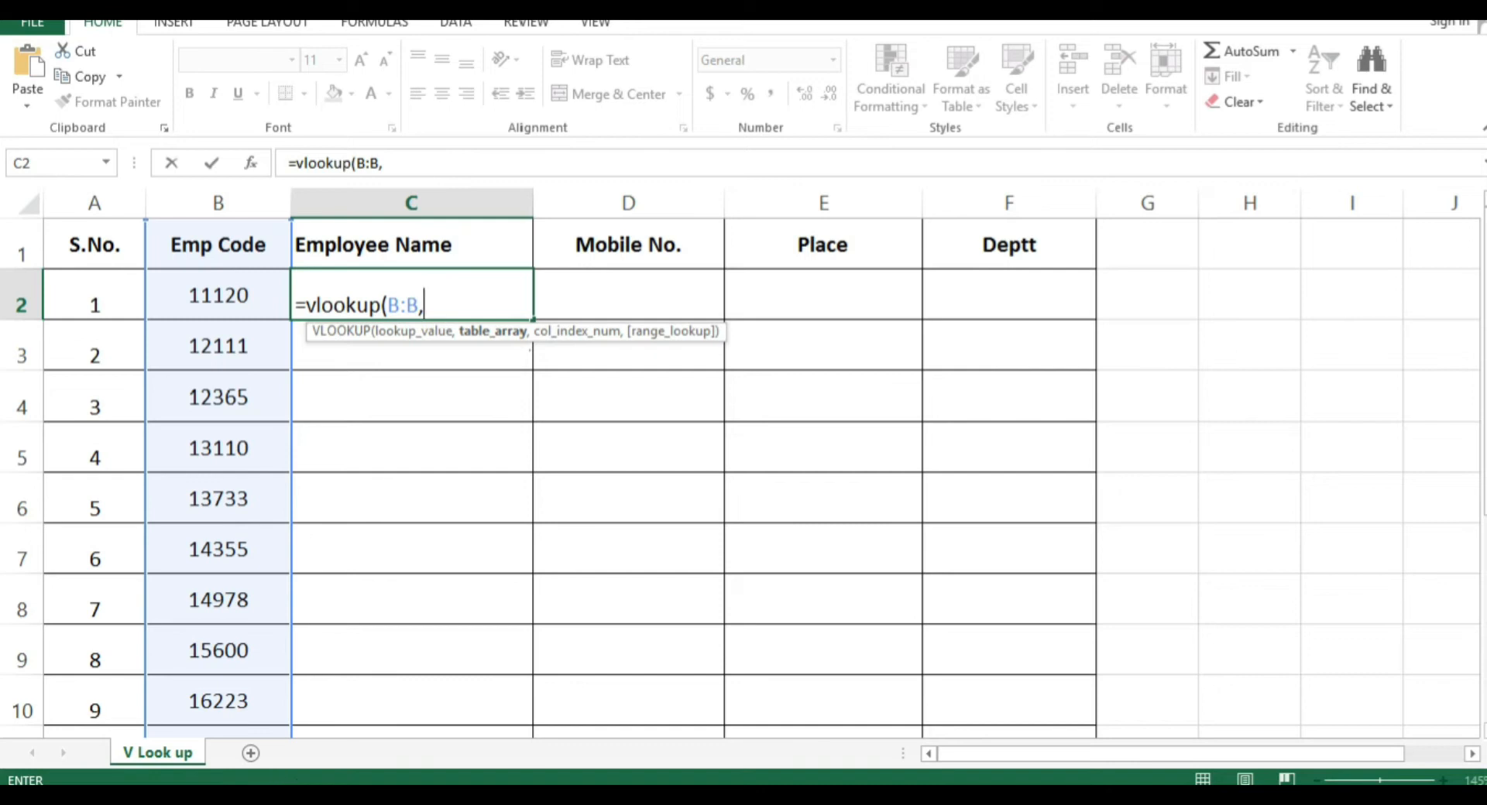
Set the formula's table array to columns B through G of the M File sheet in Master File.xlsx, returning to V look up
{"action": "left_click", "coordinate": [232, 750]}
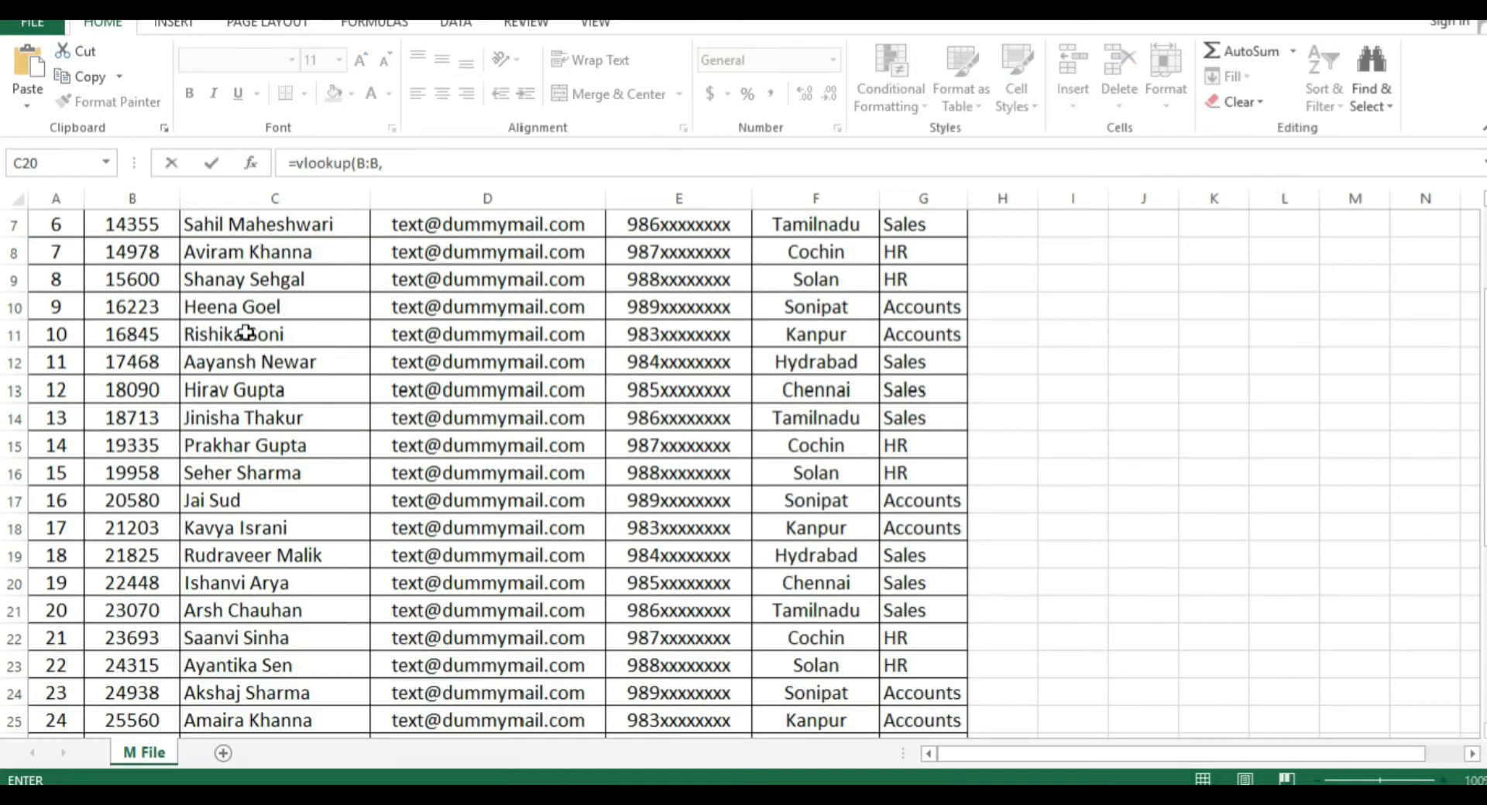
{"action": "scroll", "coordinate": [247, 333], "scroll_direction": "up", "scroll_amount": 2}
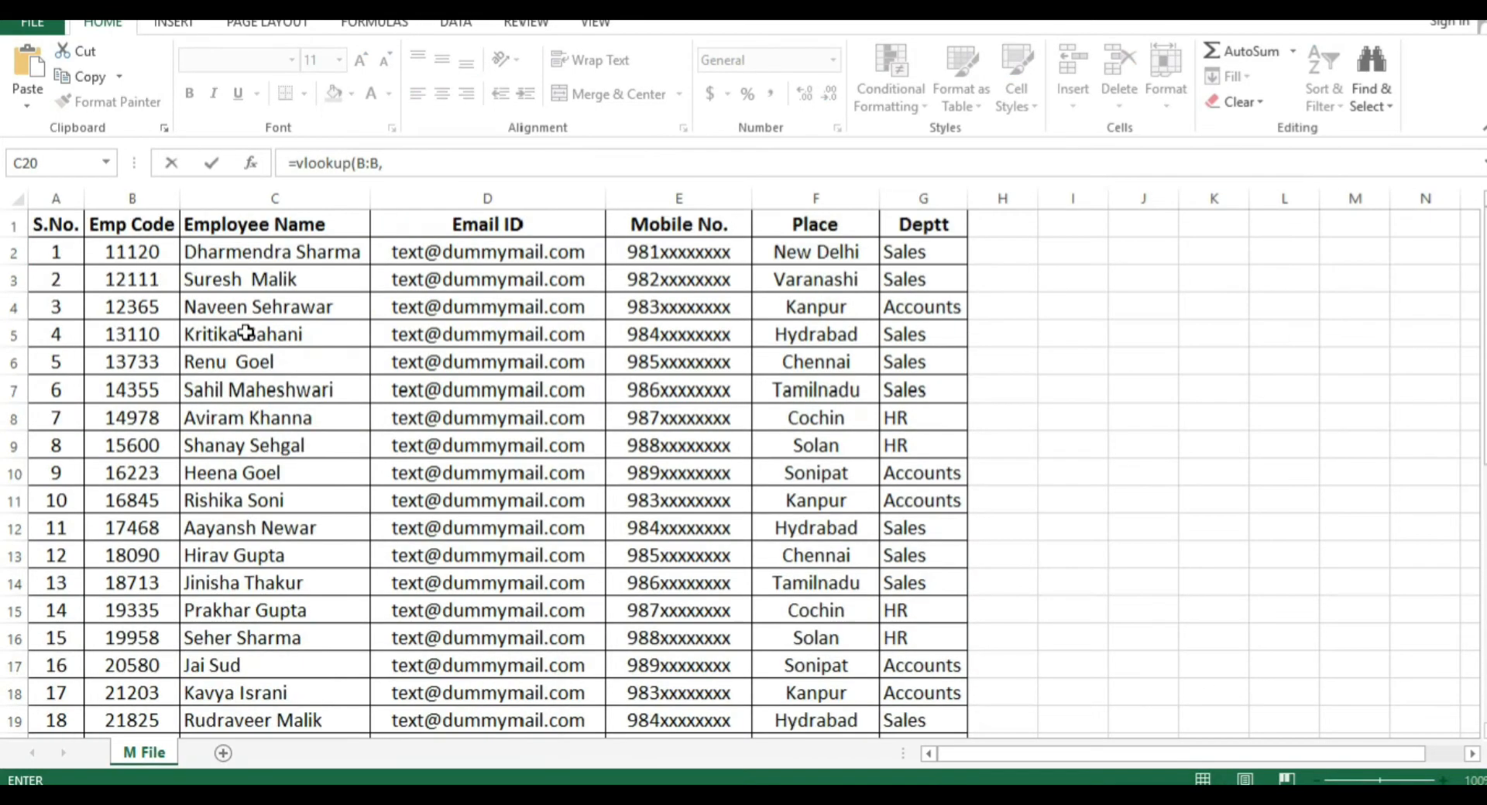
{"action": "left_click", "coordinate": [142, 197]}
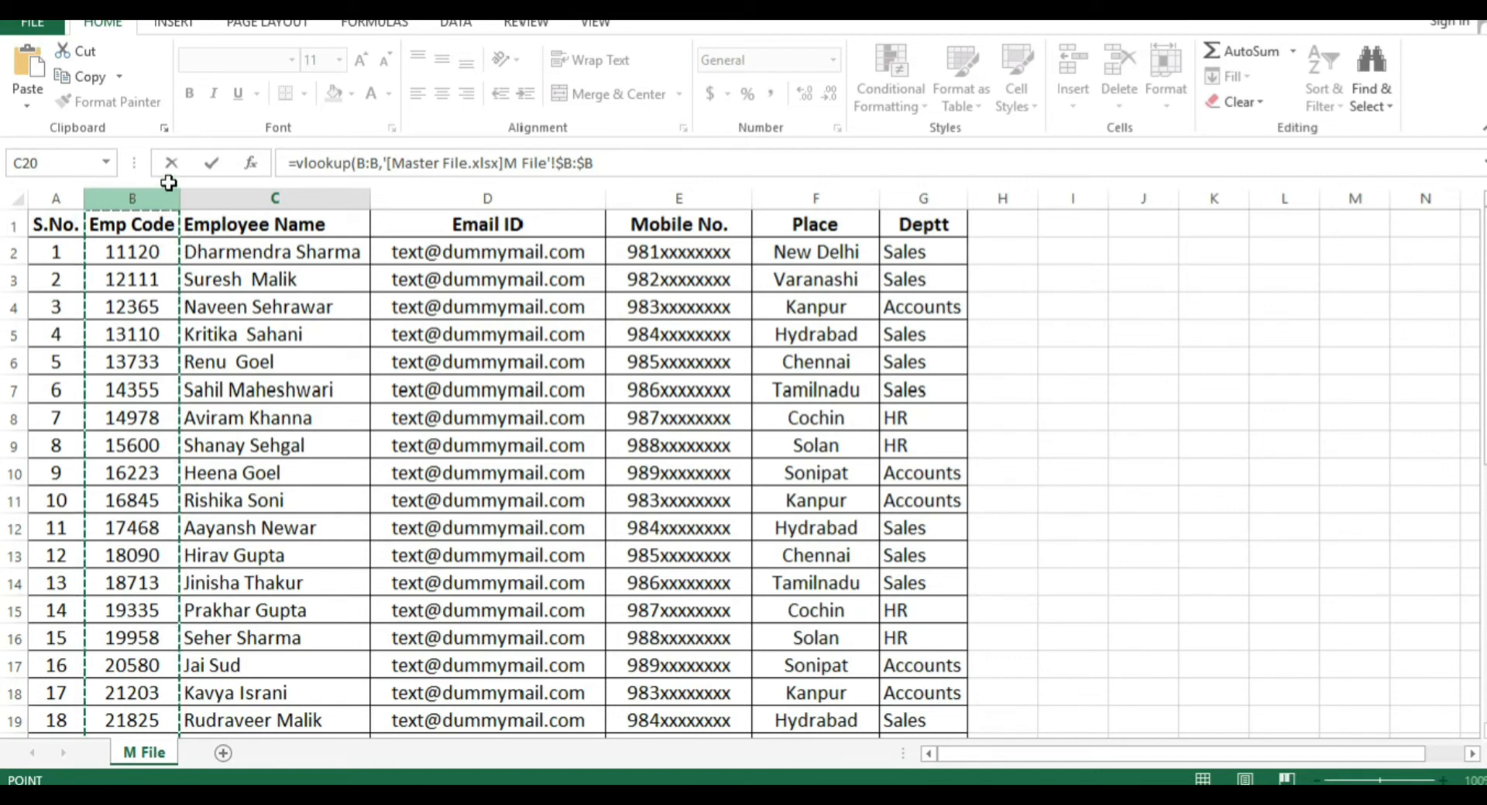
{"action": "left_click_drag", "start_coordinate": [168, 182], "coordinate": [918, 194]}
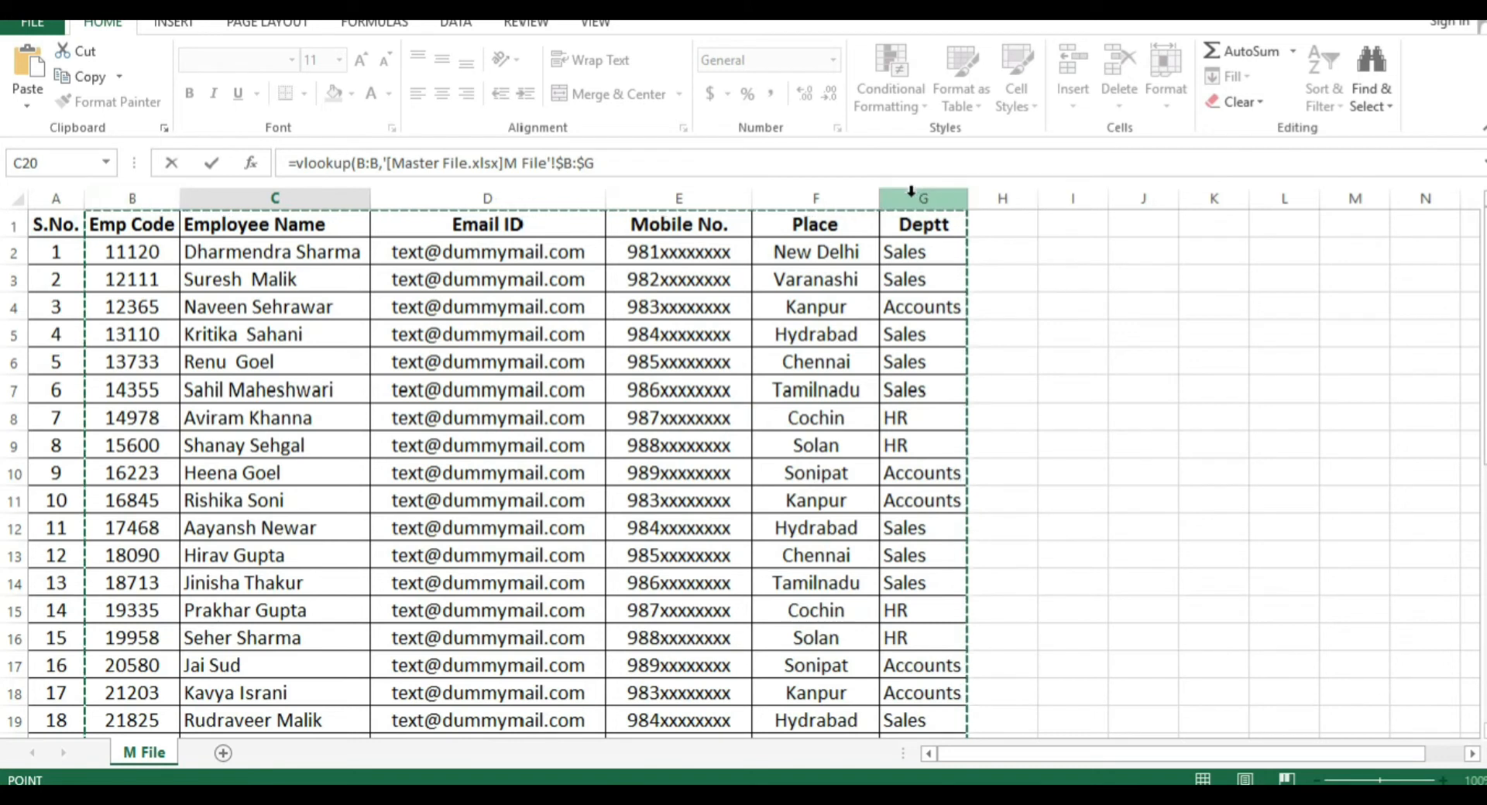
{"action": "left_click", "coordinate": [419, 720]}
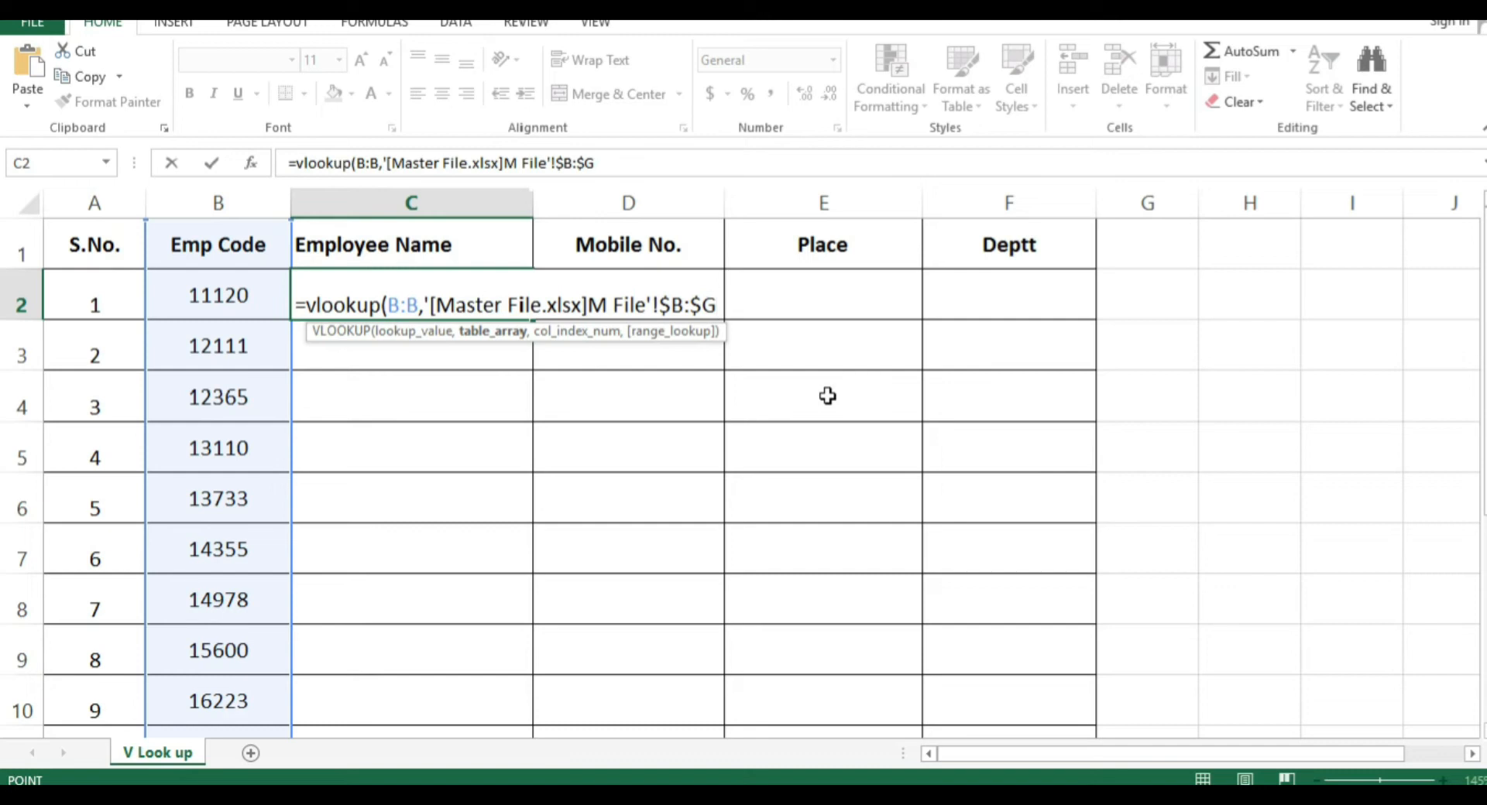
Complete the C2 VLOOKUP formula with column index 2 and FALSE for an exact match
{"action": "type", "text": ",2"}
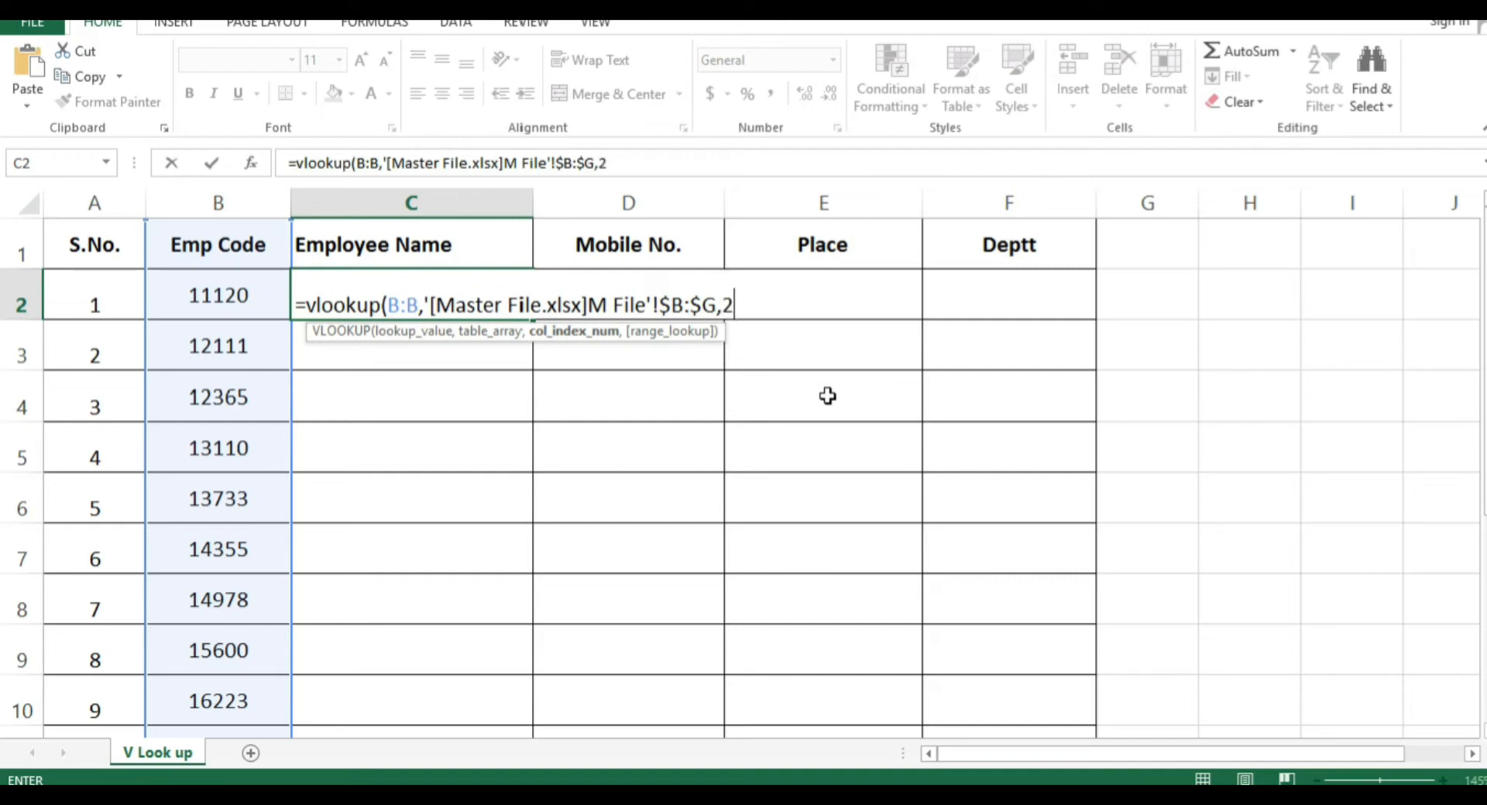
{"action": "type", "text": ","}
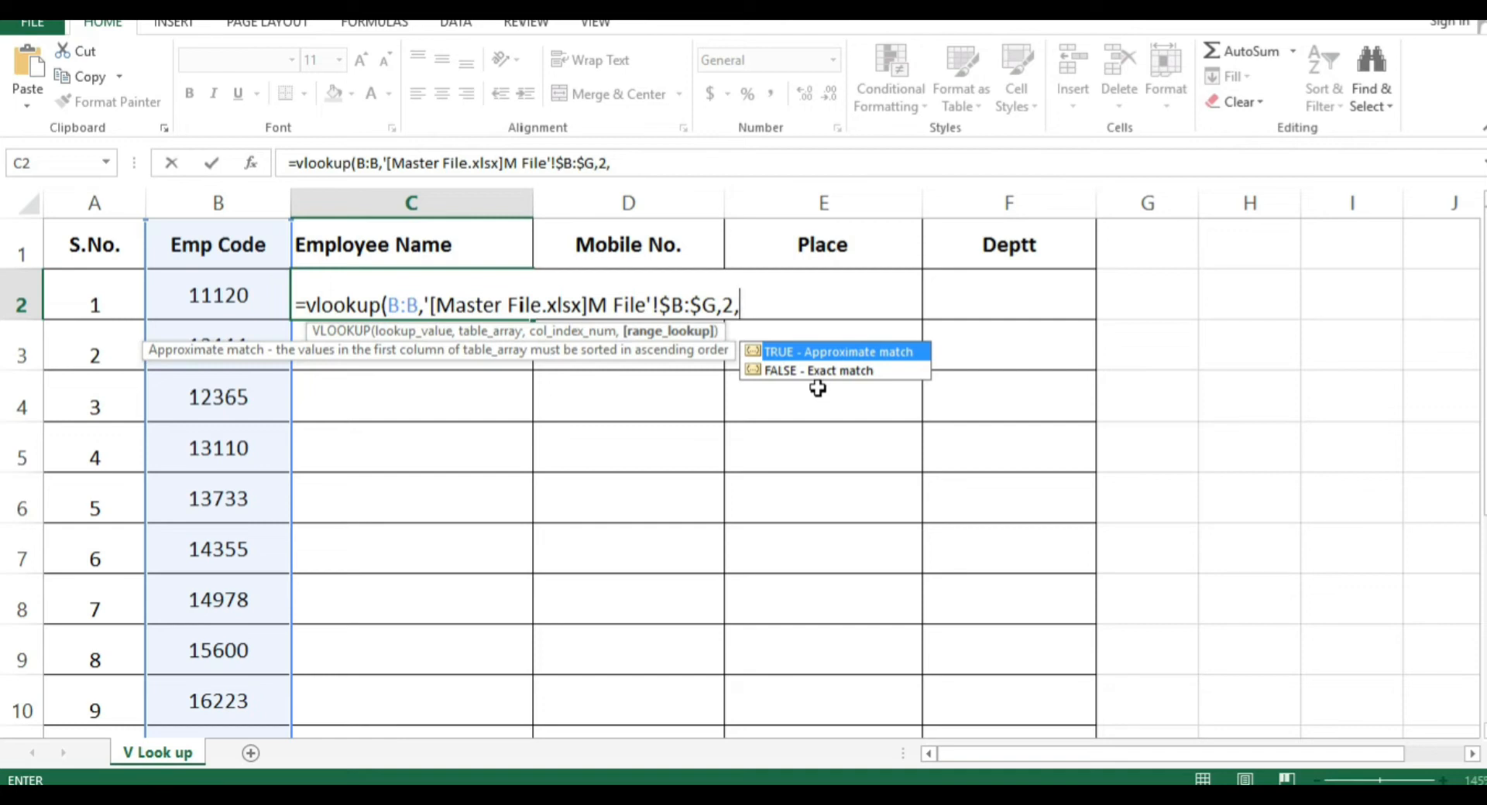
{"action": "type", "text": "0"}
{"action": "key", "text": "BackSpace"}
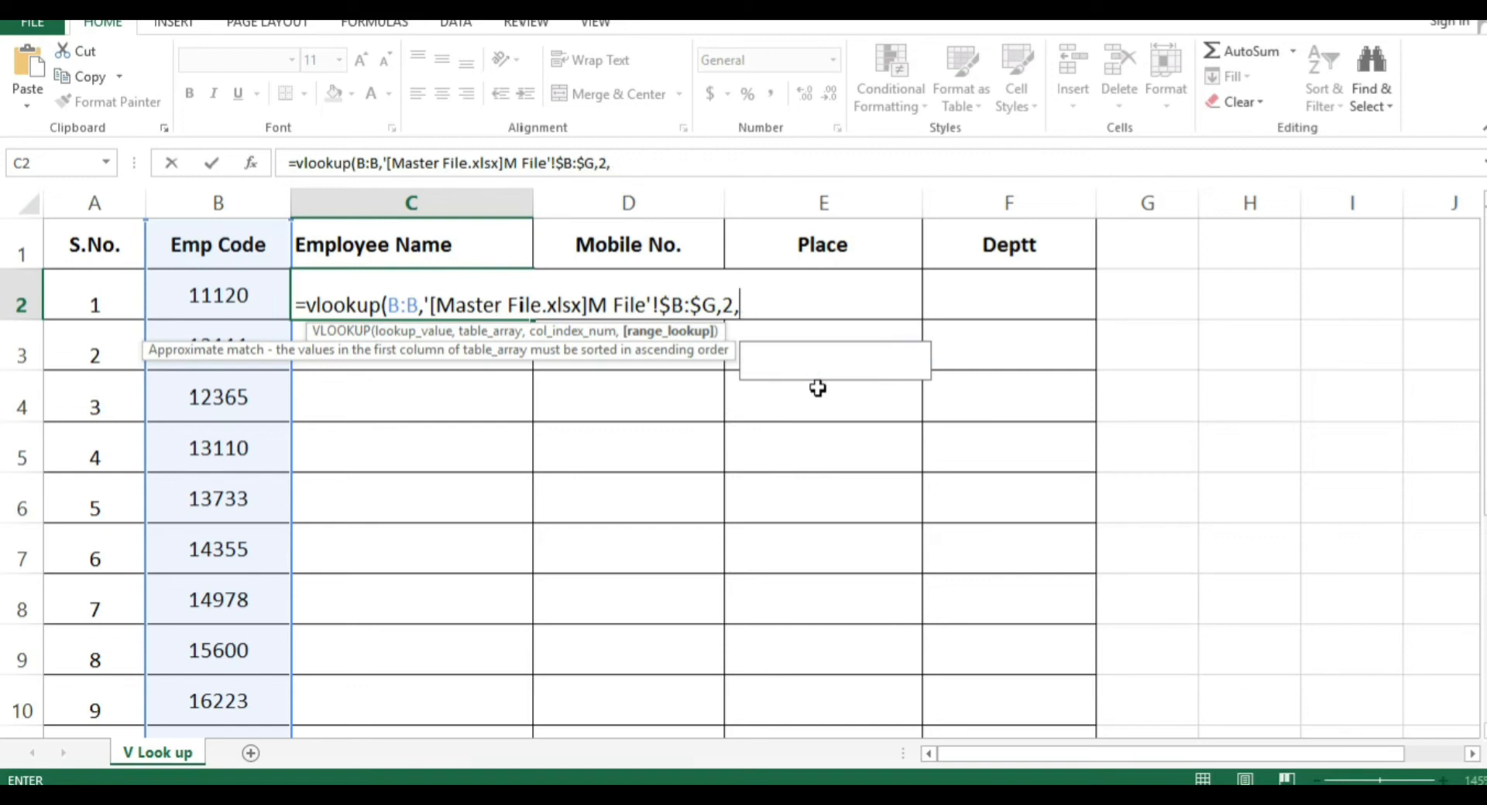
{"action": "type", "text": "fal"}
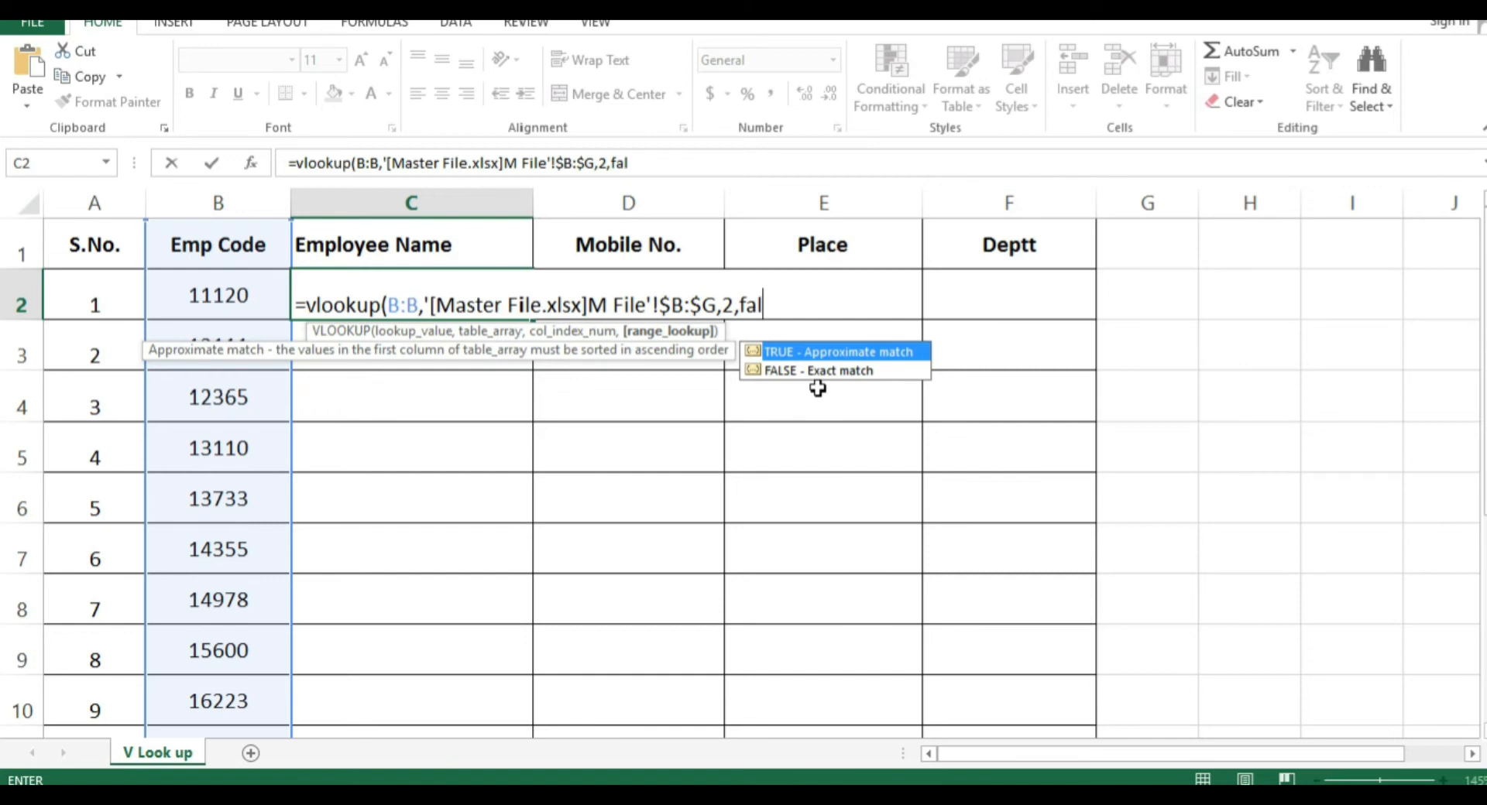
{"action": "type", "text": "se)"}
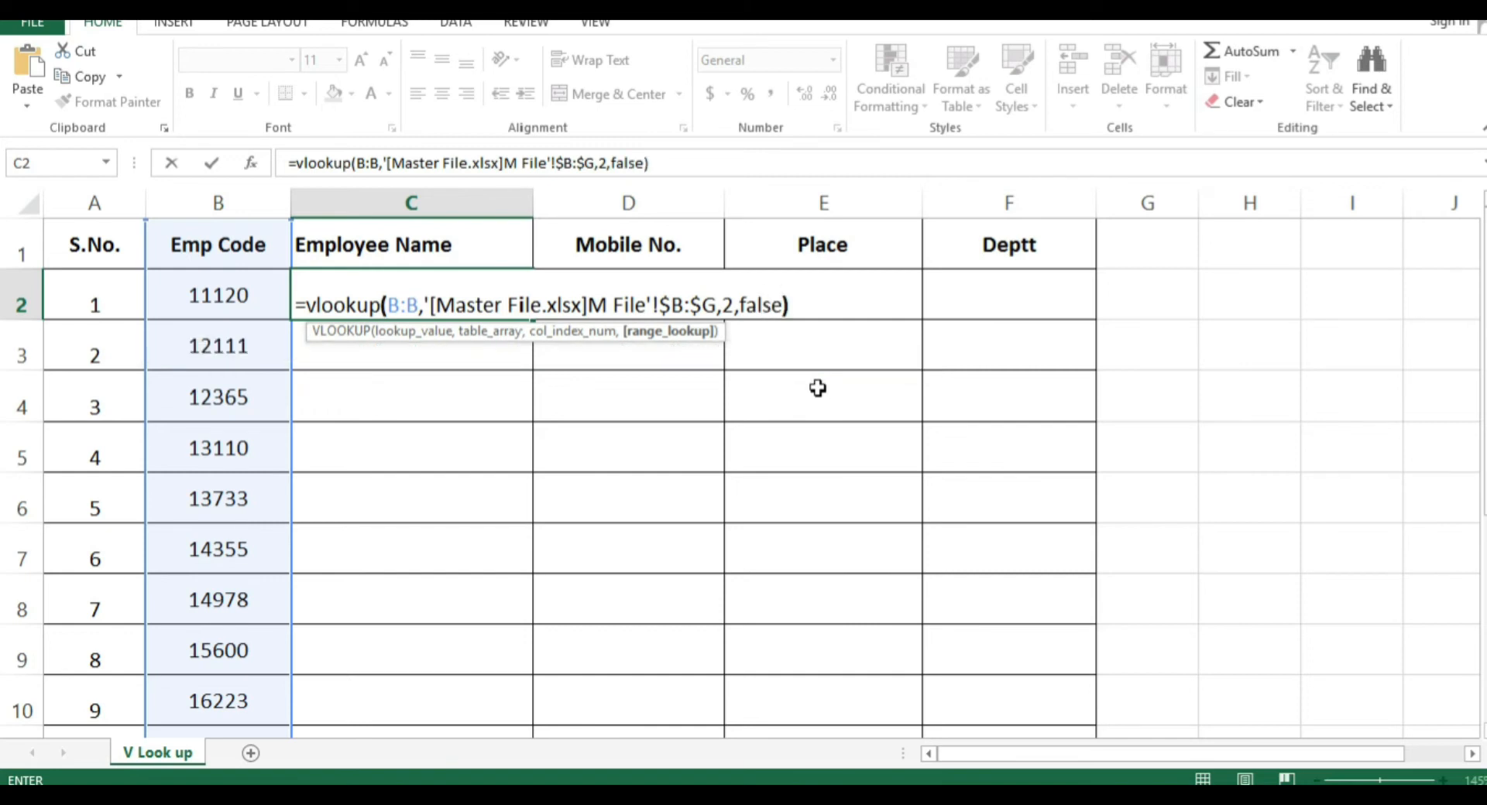
{"action": "key", "text": "Return"}
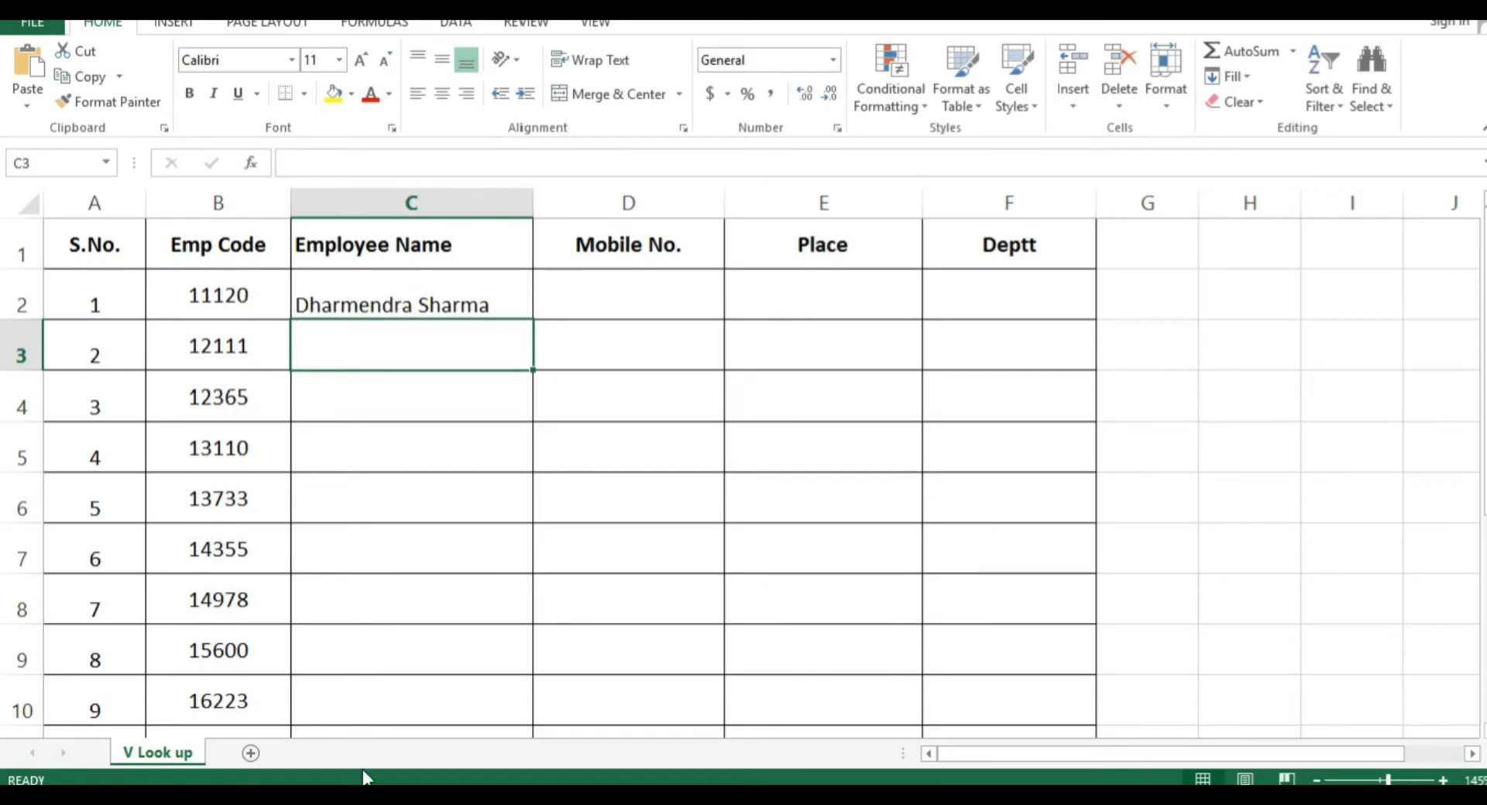
Check the name returned in C2 against the first employee's record in Master File, ending in V look up
{"action": "left_click", "coordinate": [242, 730]}
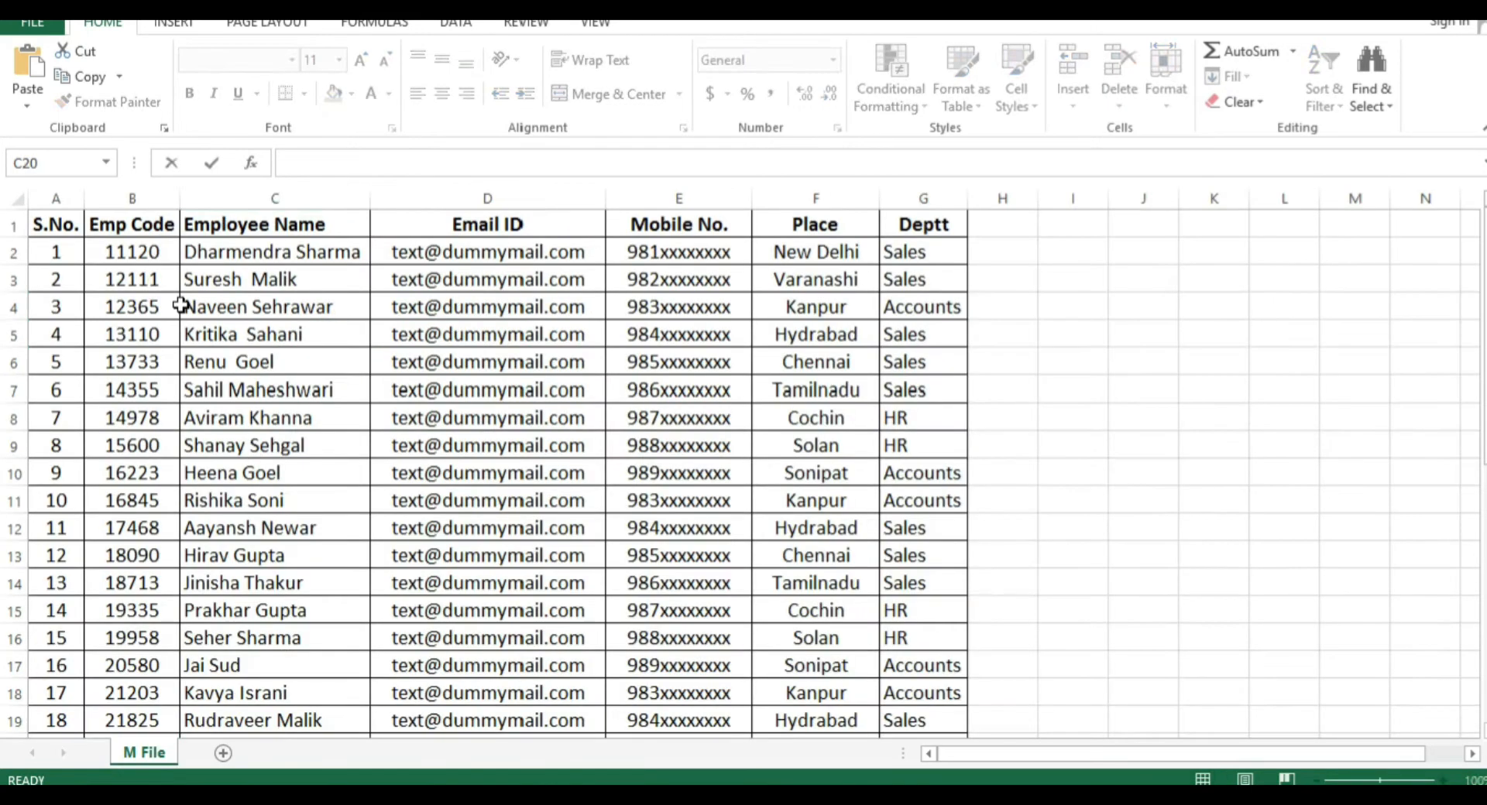
{"action": "left_click", "coordinate": [142, 256]}
{"action": "left_click", "coordinate": [259, 262]}
{"action": "left_click", "coordinate": [310, 797]}
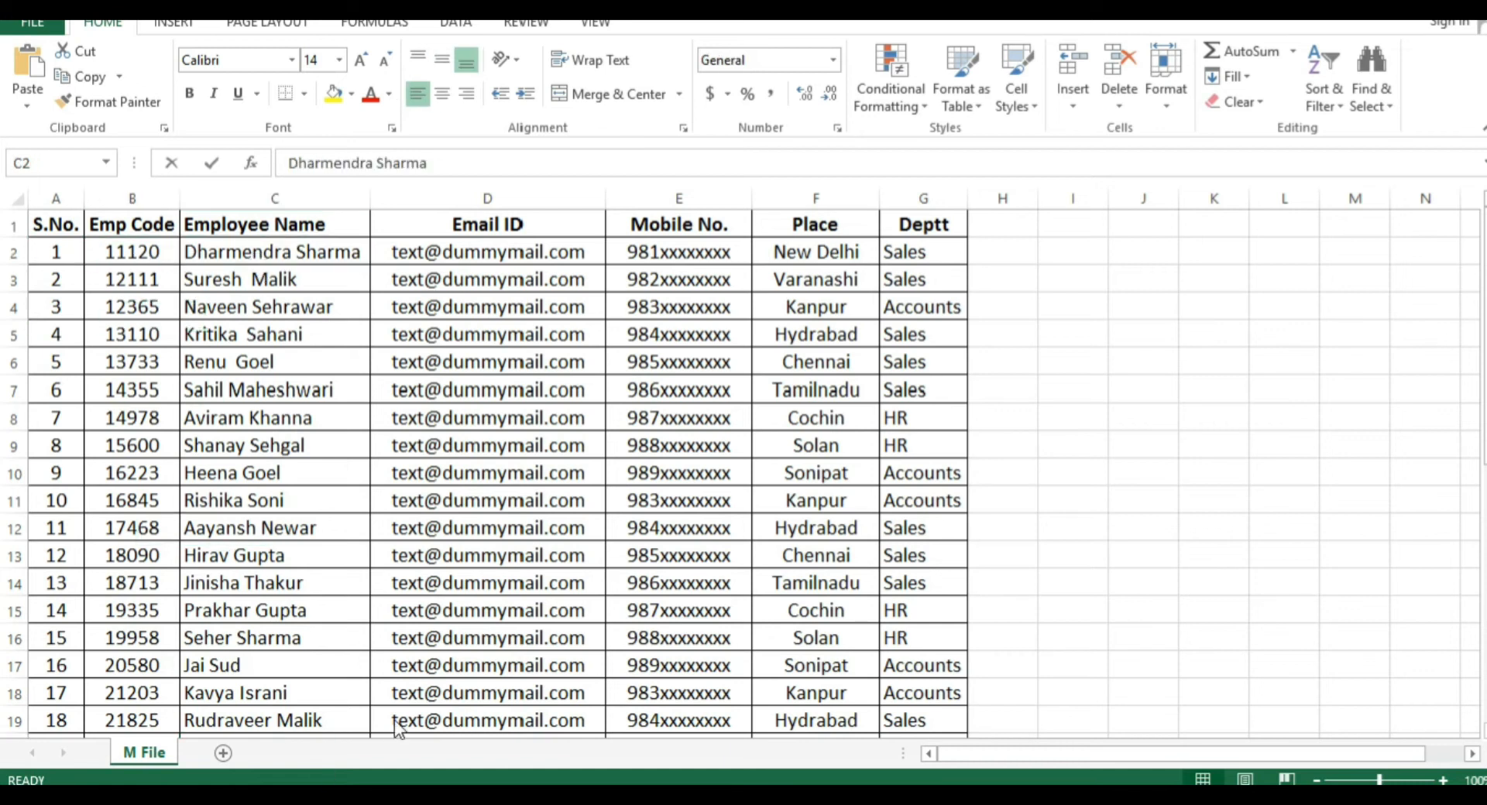
{"action": "left_click", "coordinate": [411, 717]}
{"action": "left_click", "coordinate": [485, 285]}
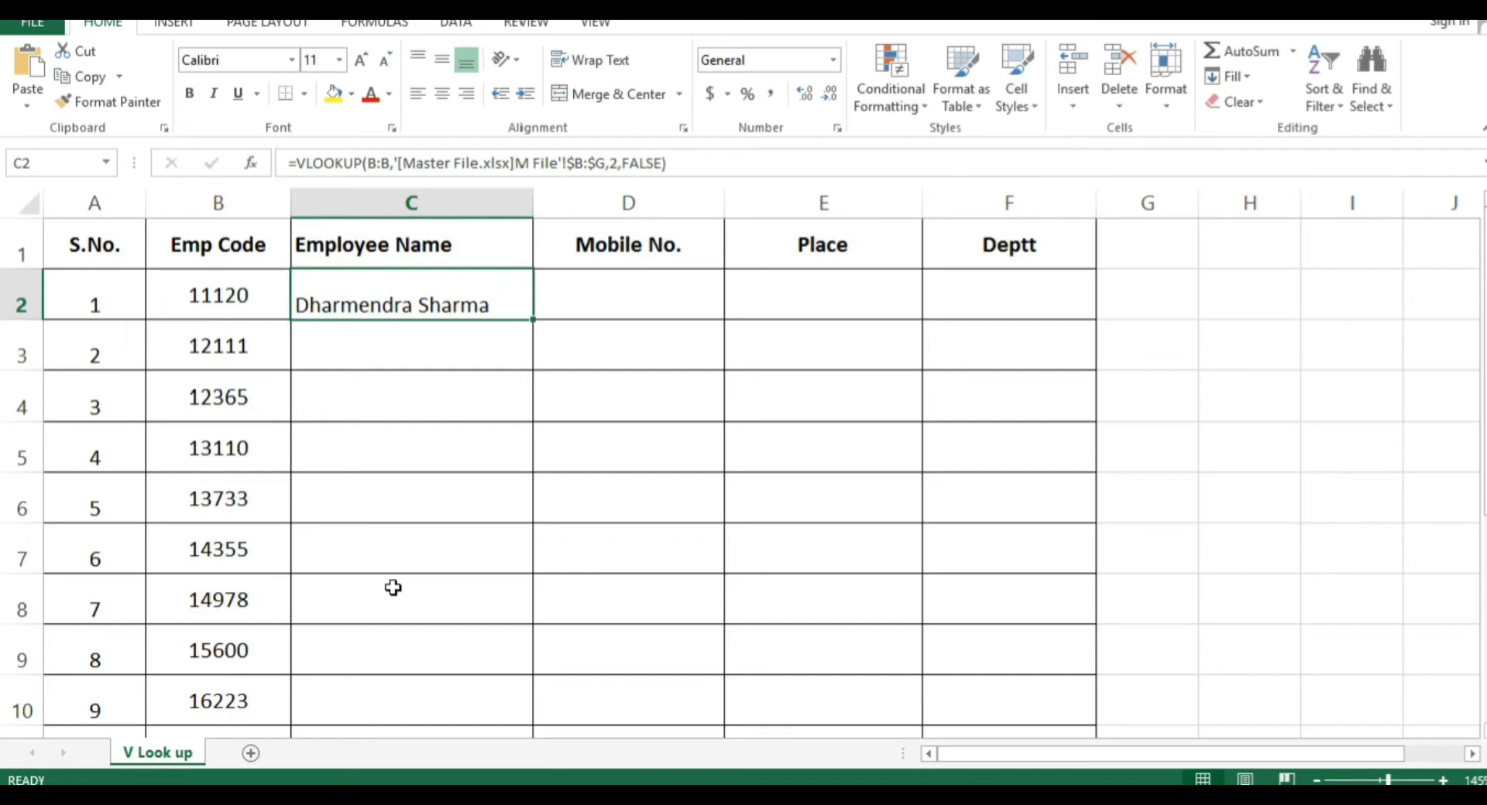
{"action": "left_click", "coordinate": [570, 280]}
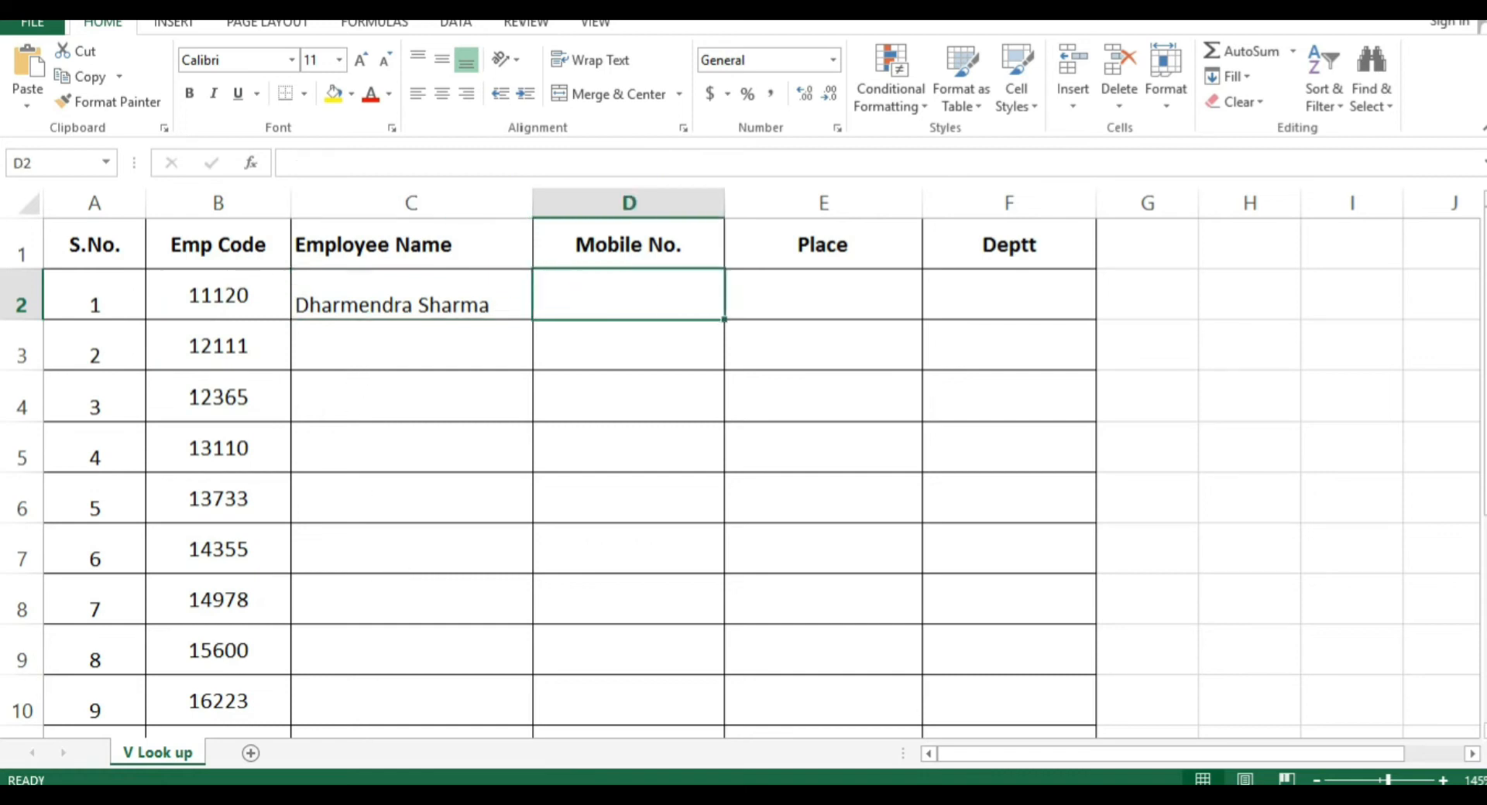
{"action": "left_click", "coordinate": [206, 714]}
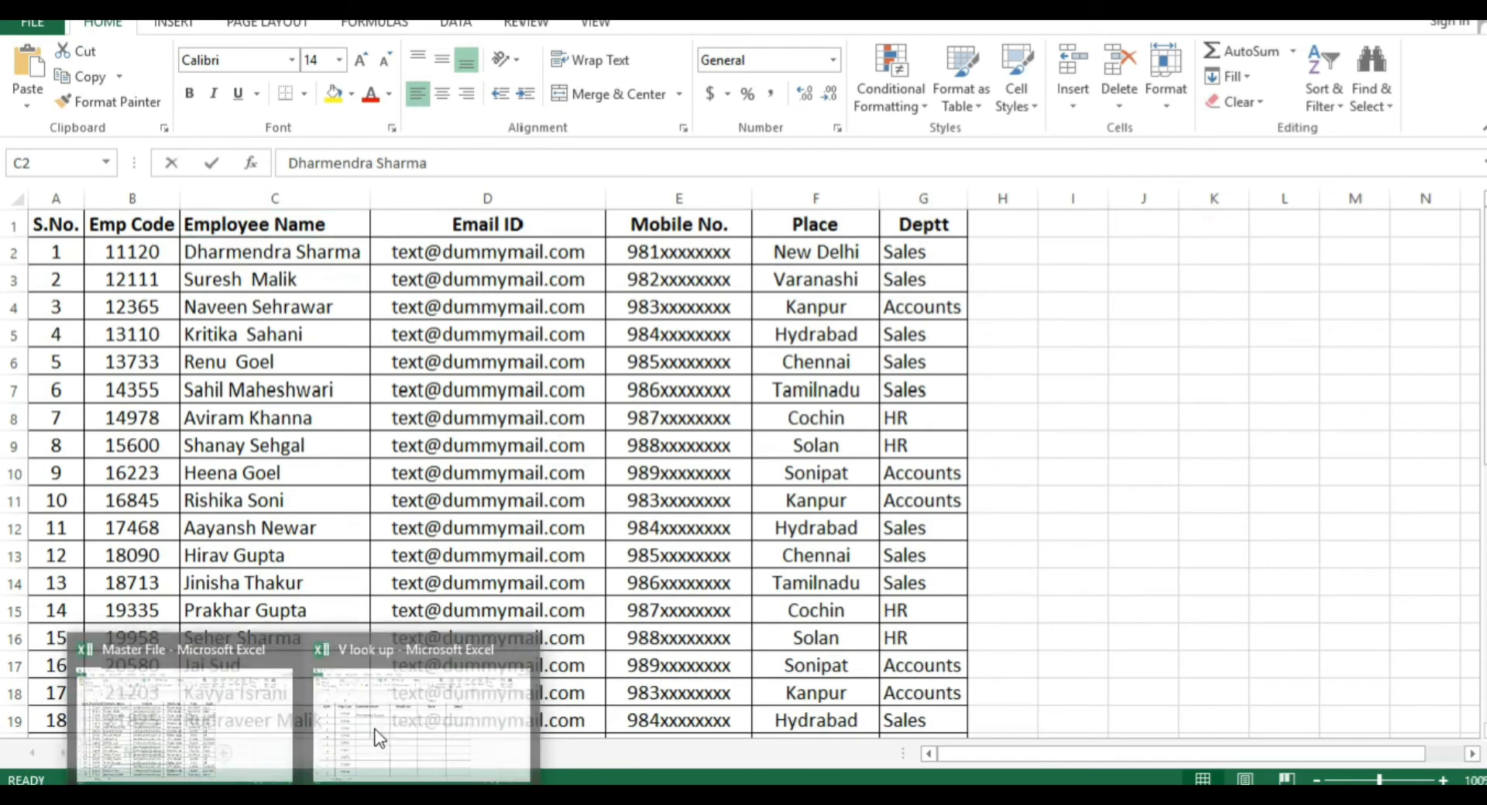
{"action": "left_click", "coordinate": [379, 736]}
Copy the VLOOKUP formula from C2 into D2 under Mobile No
{"action": "left_click", "coordinate": [431, 292]}
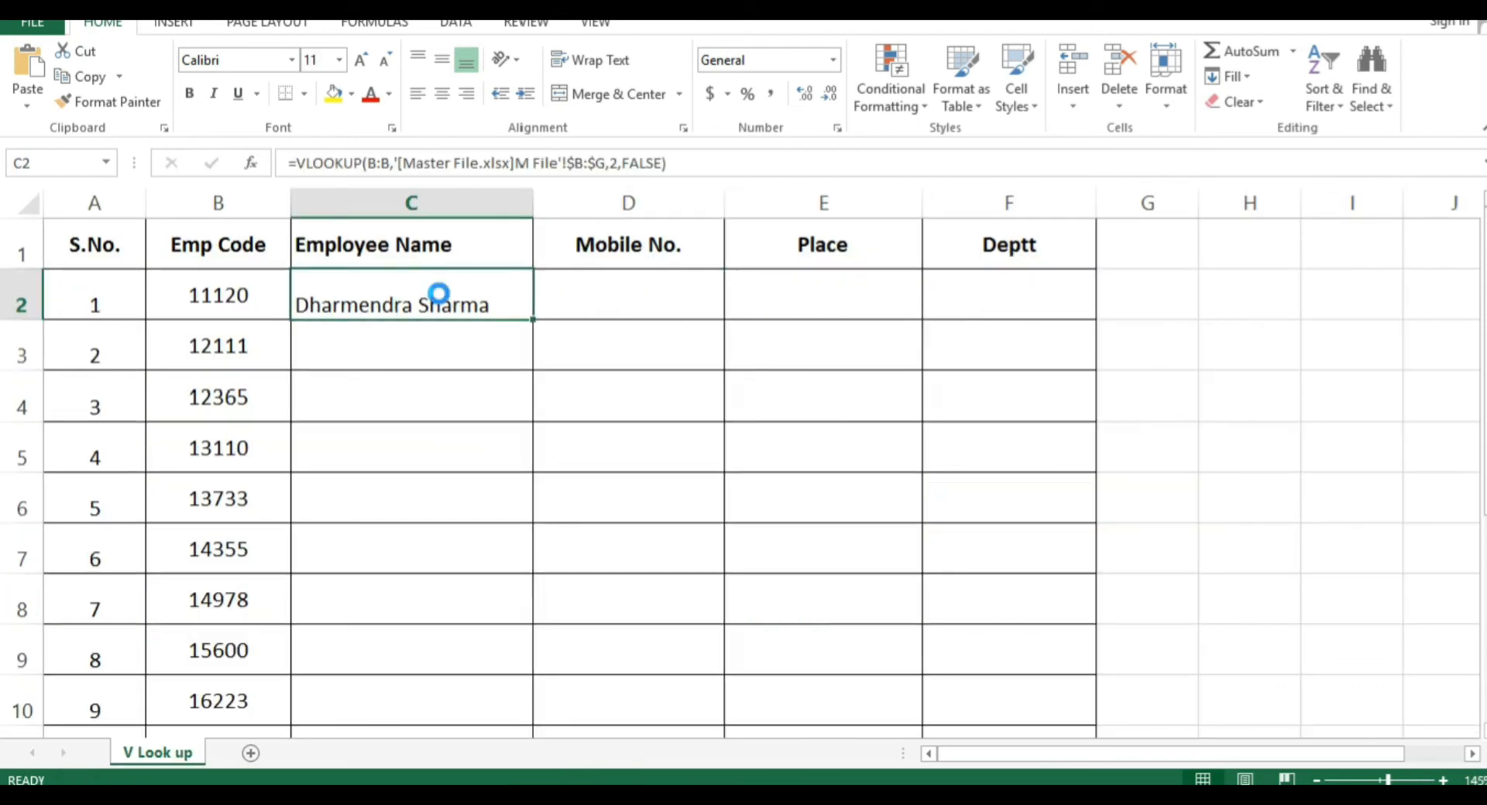
{"action": "key", "text": "ctrl+c"}
{"action": "key", "text": "Right"}
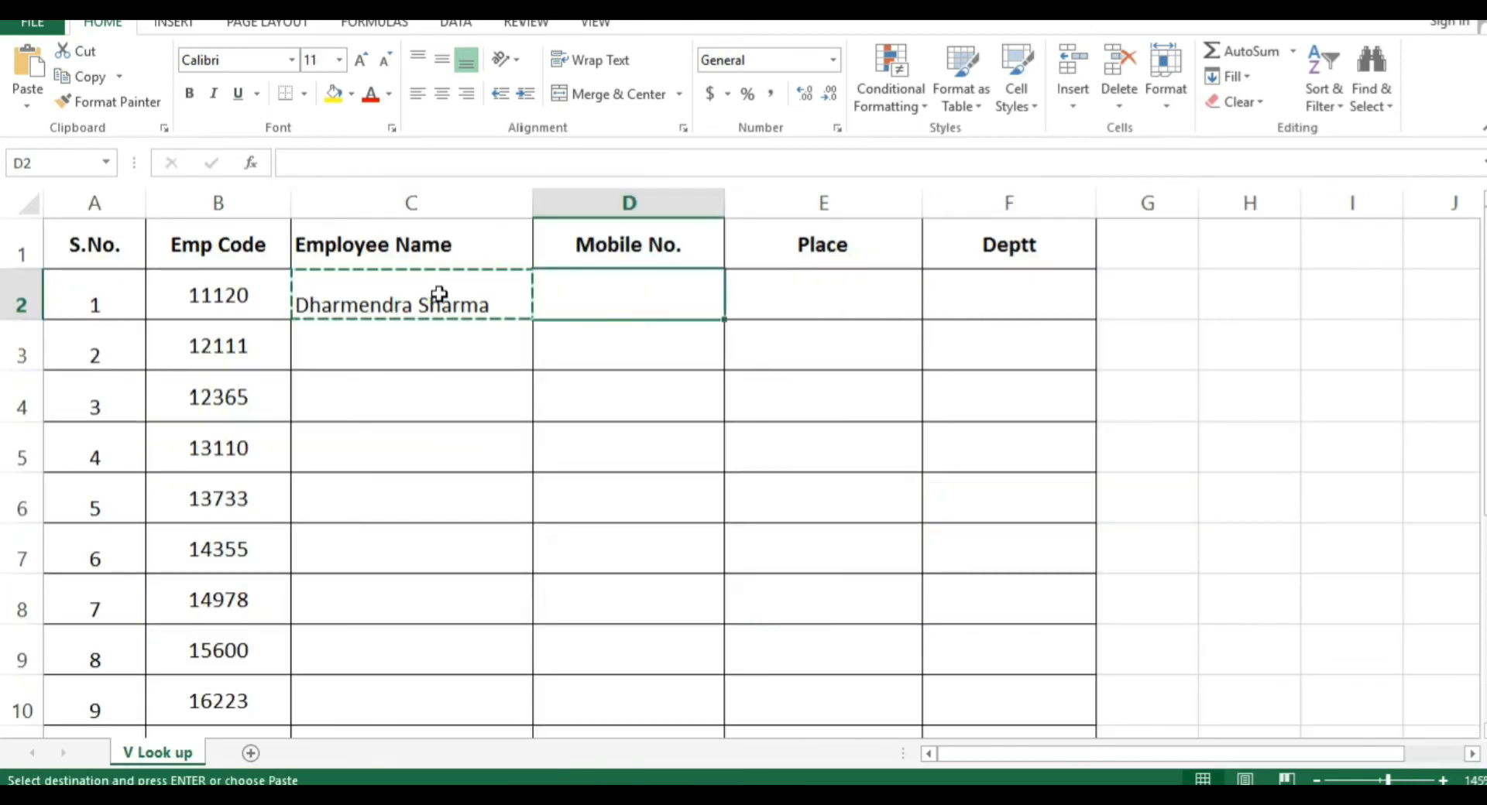
{"action": "right_click", "coordinate": [657, 302]}
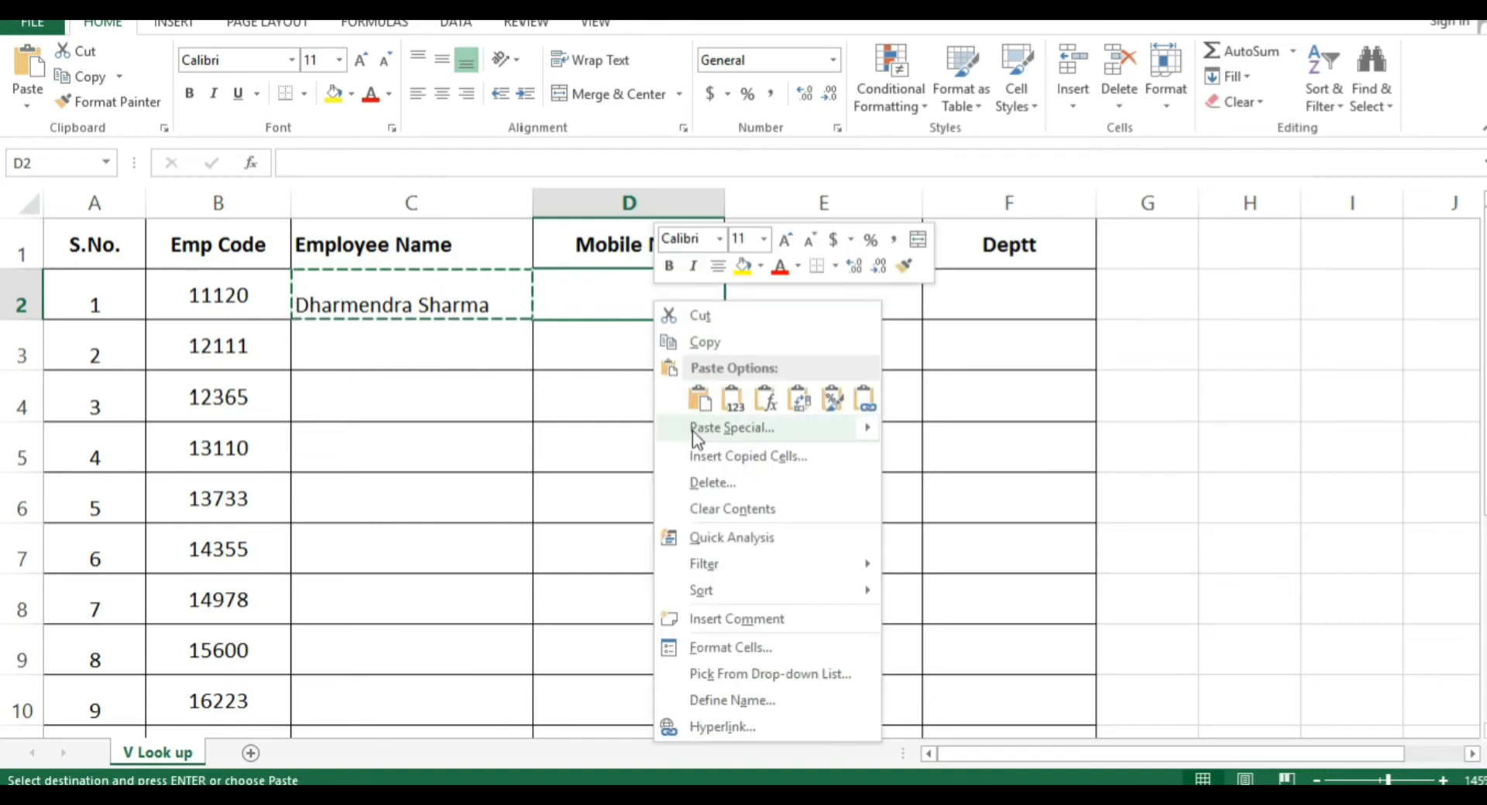
{"action": "left_click", "coordinate": [699, 400]}
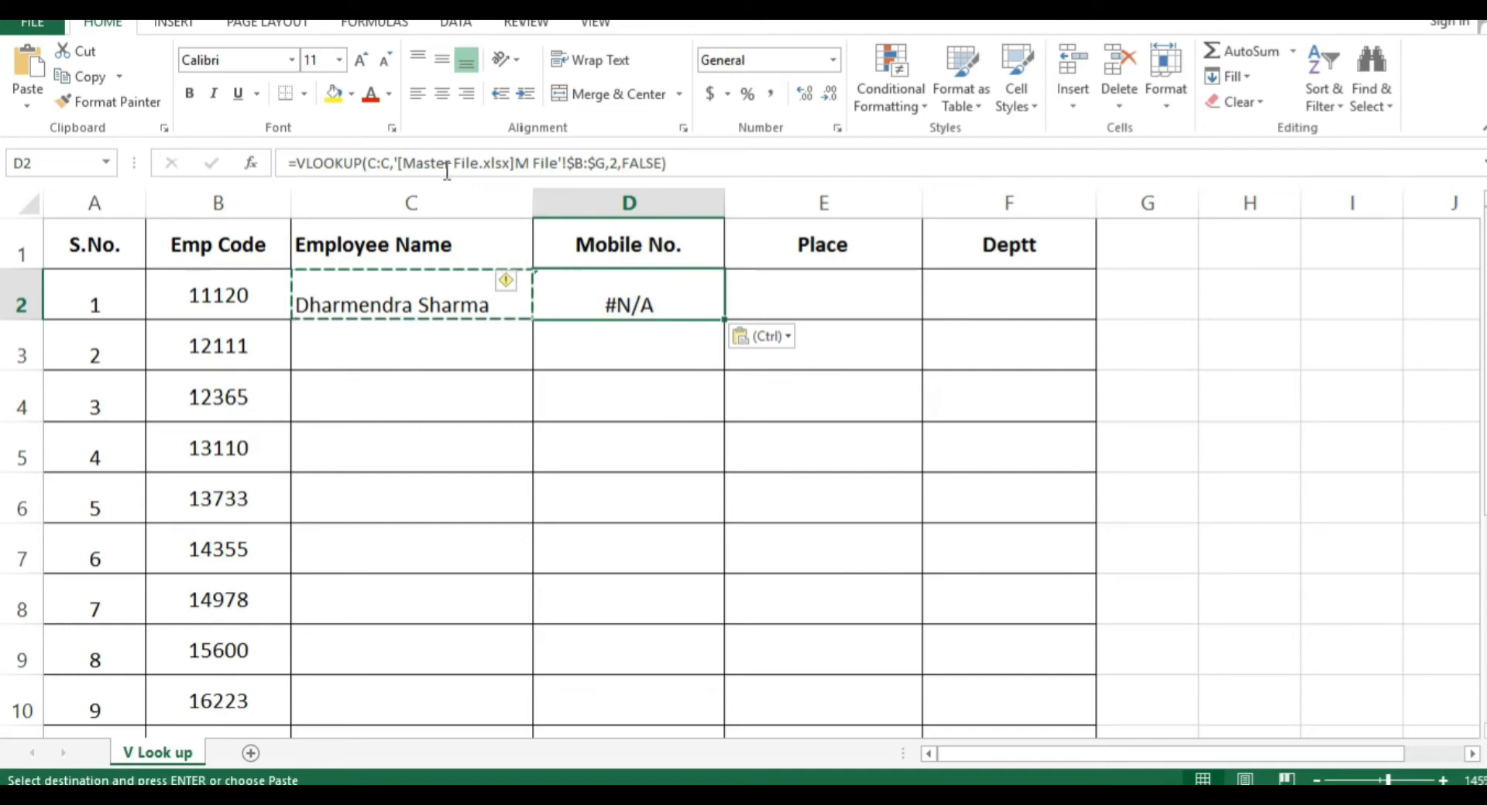
Change the lookup value of the D2 VLOOKUP formula to the whole Emp Code column, B:B
{"action": "left_click", "coordinate": [377, 163]}
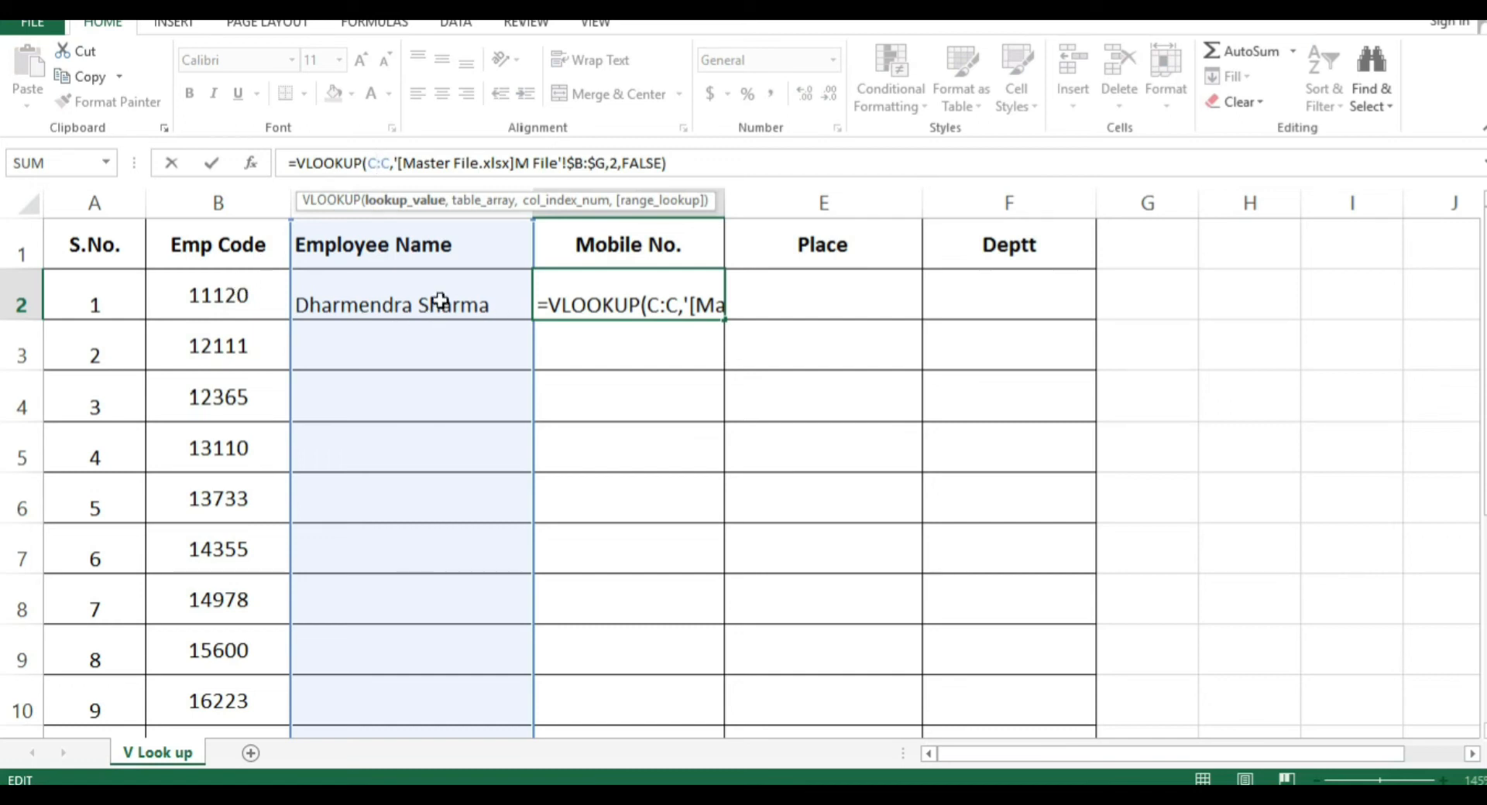
{"action": "key", "text": "Left"}
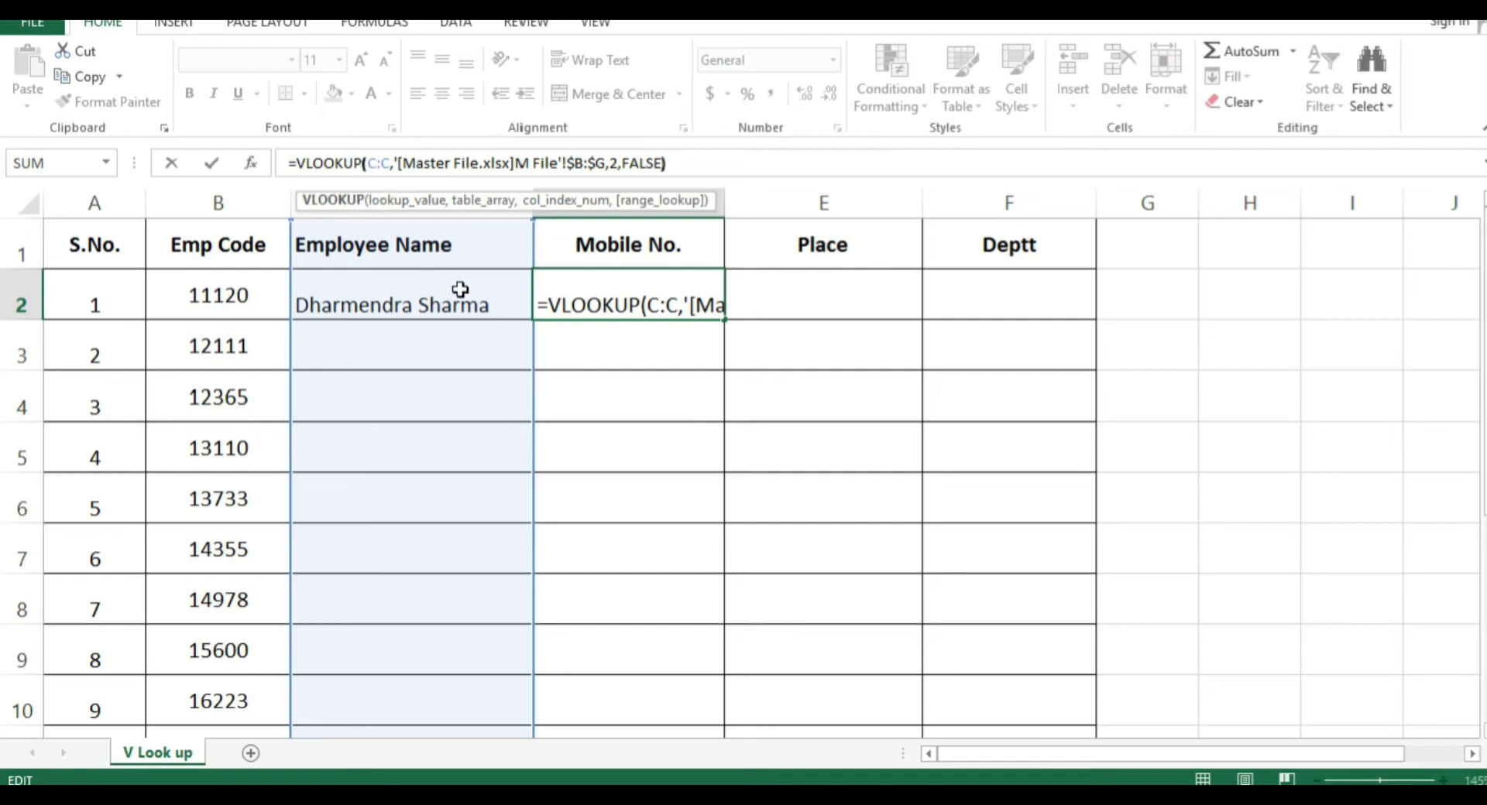
{"action": "key", "text": "Right"}
{"action": "key", "text": "Delete"}
{"action": "key", "text": "Delete"}
{"action": "key", "text": "Delete"}
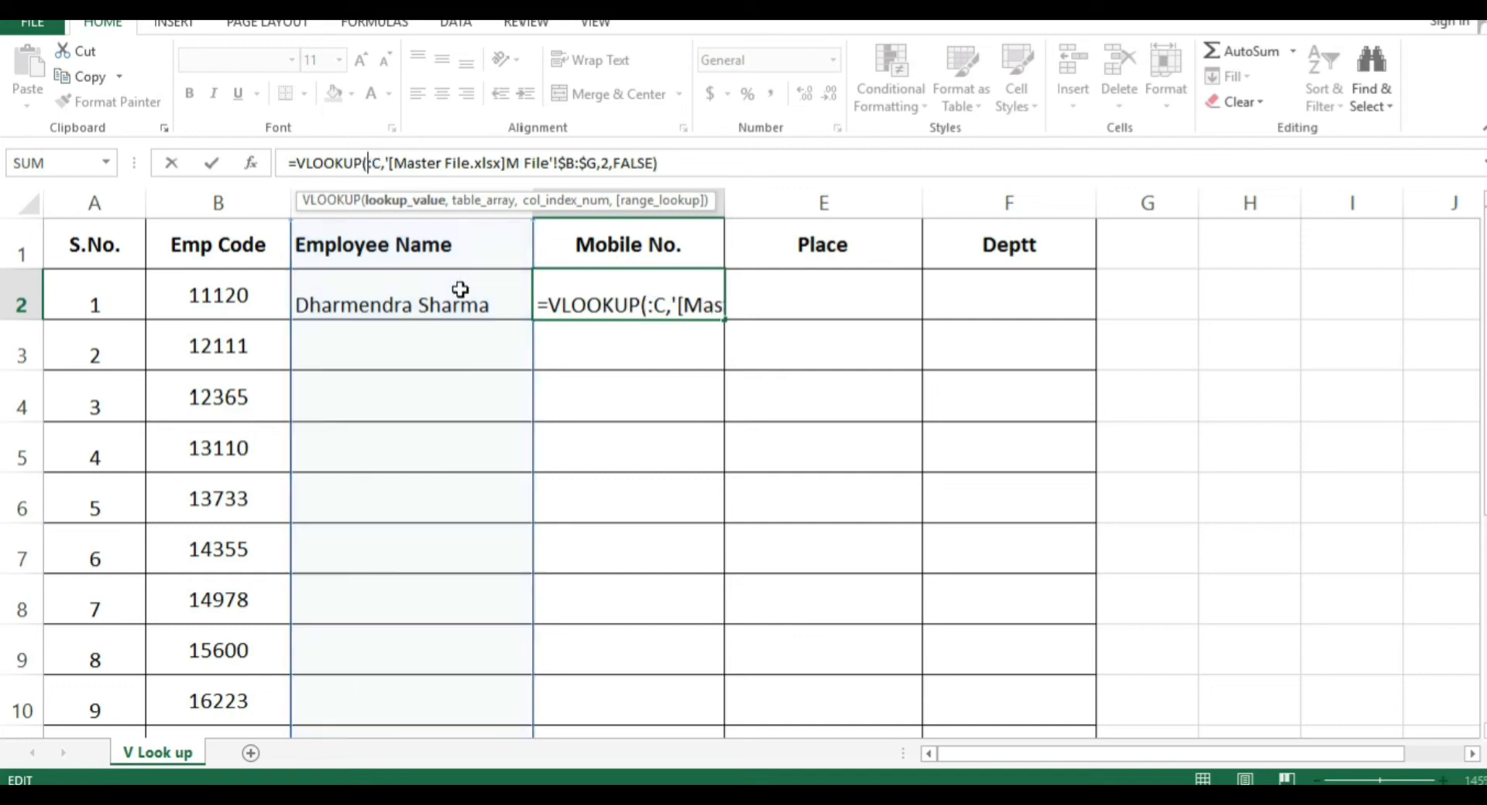
{"action": "type", "text": "b:"}
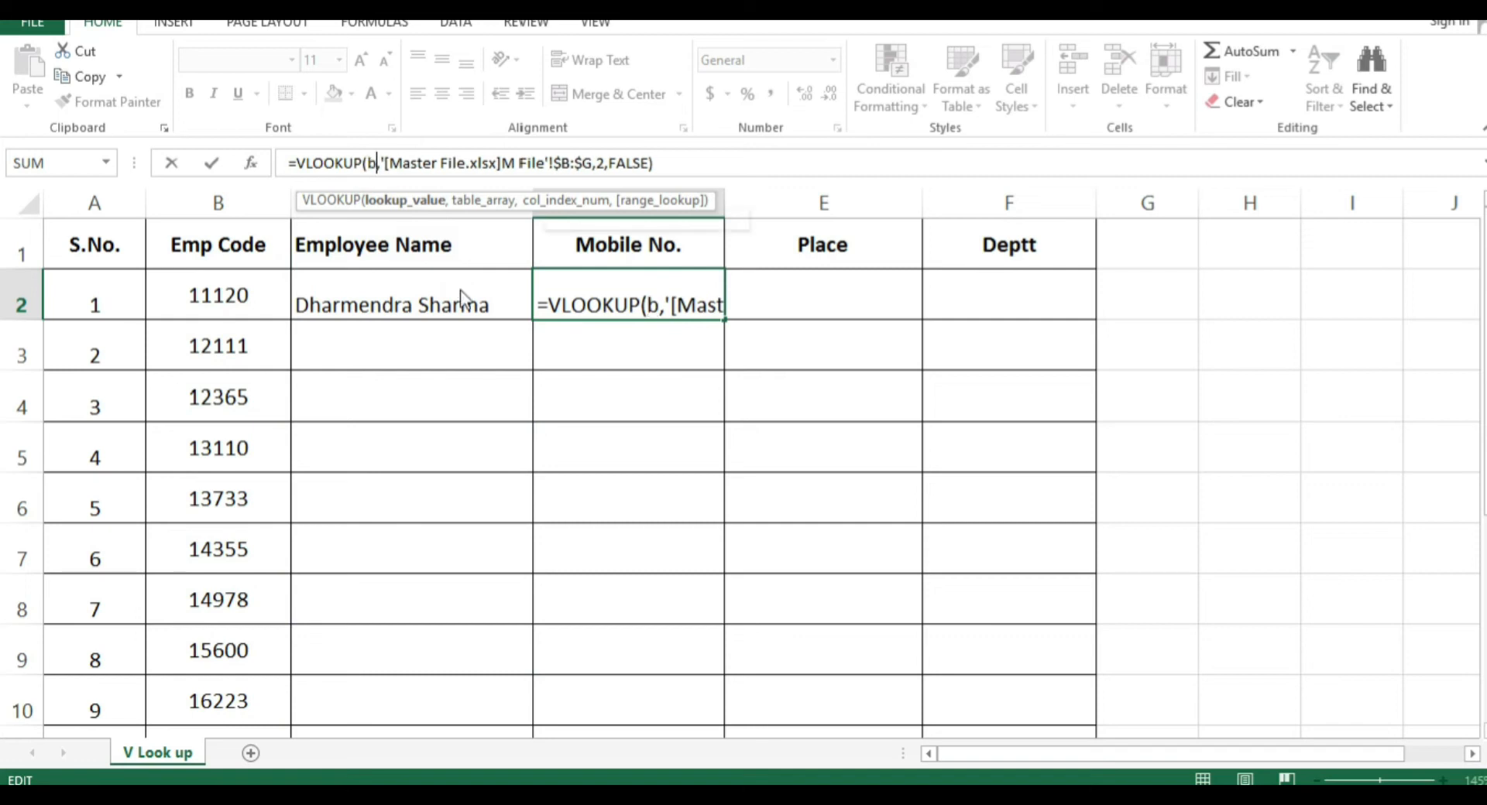
{"action": "type", "text": "b"}
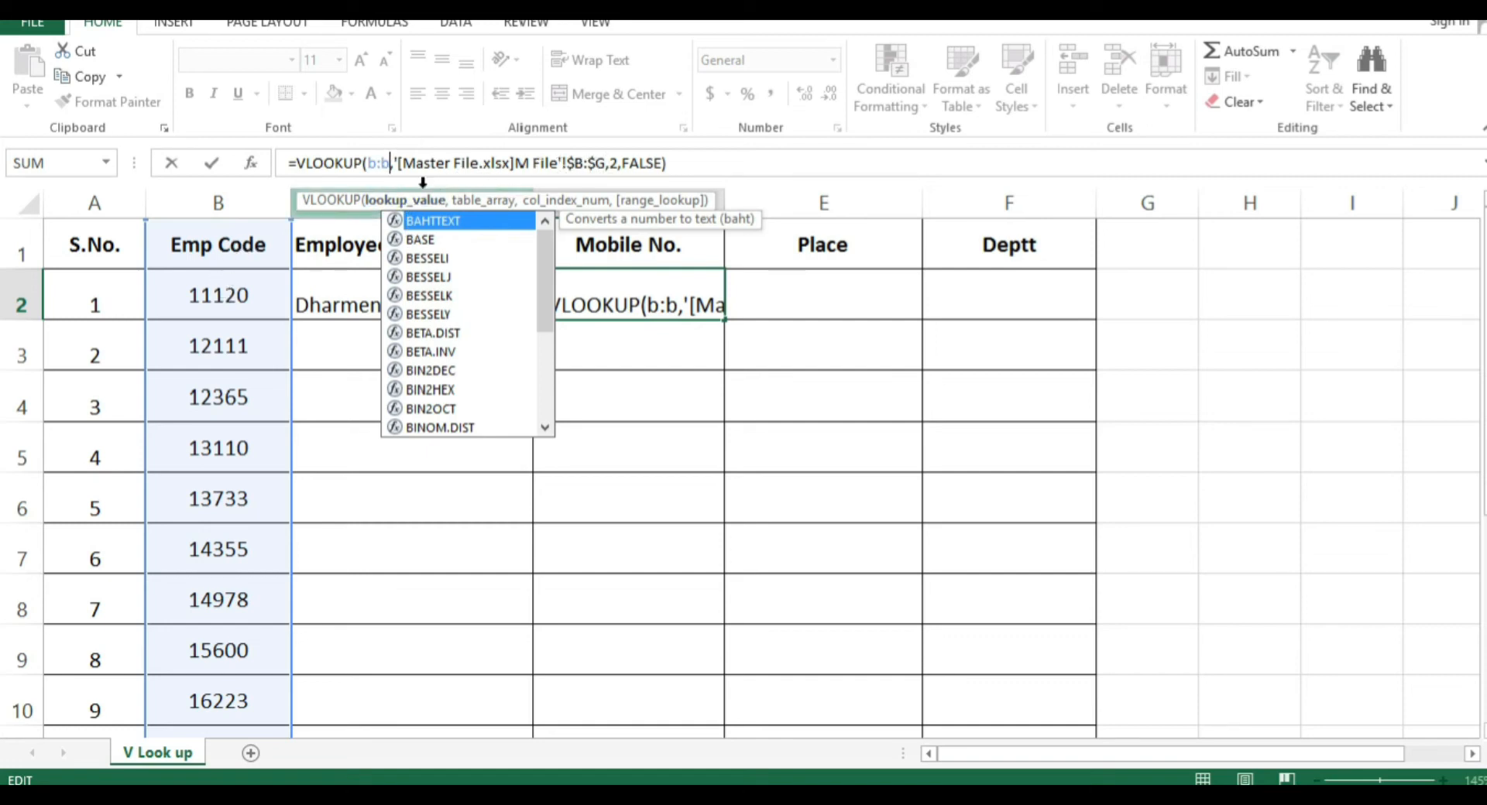
Count the columns to Mobile No. in Master File and set the D2 formula's column index to 4
{"action": "left_click", "coordinate": [618, 163]}
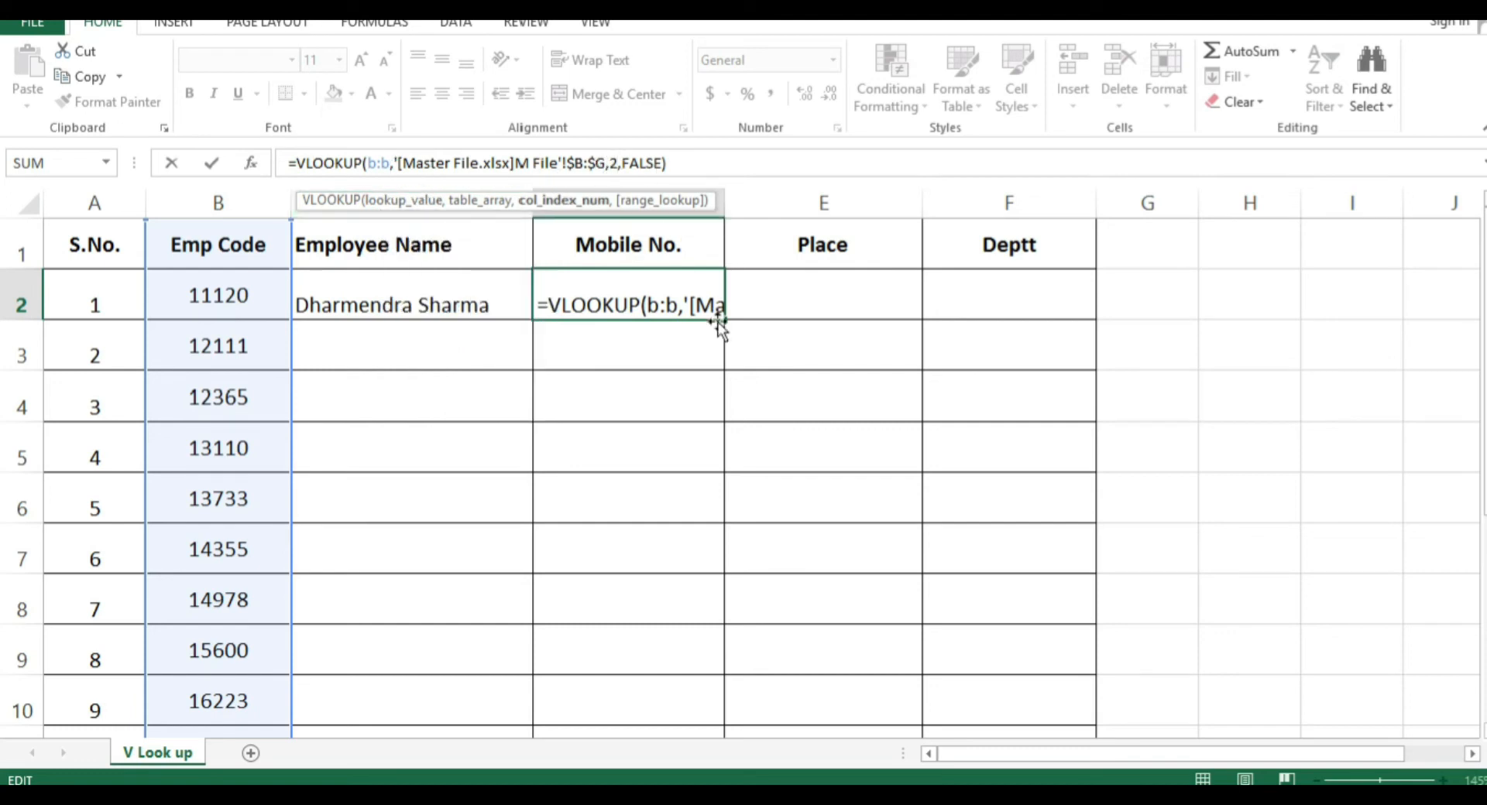
{"action": "key", "text": "BackSpace"}
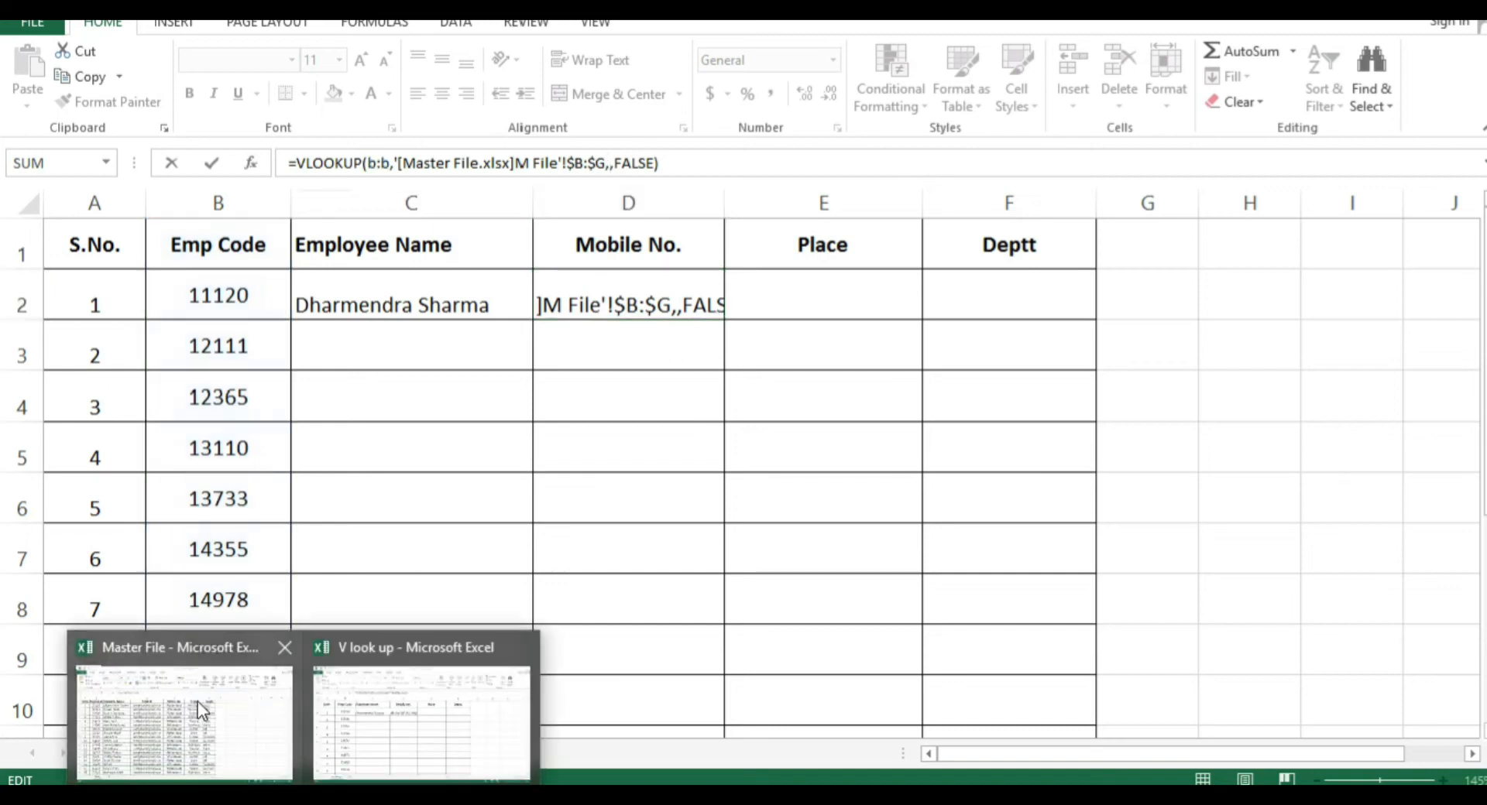
{"action": "left_click", "coordinate": [197, 700]}
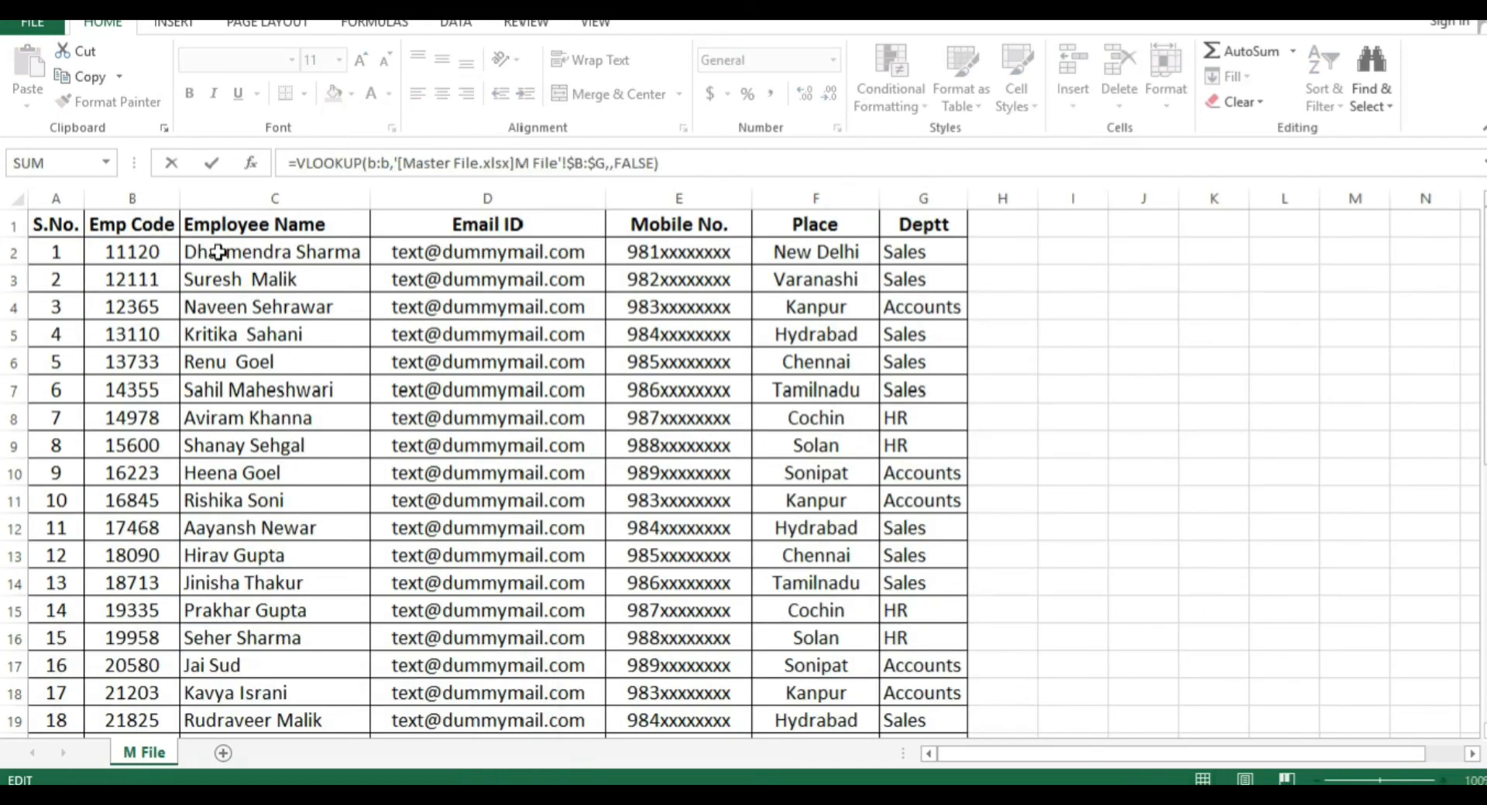
{"action": "left_click", "coordinate": [264, 200]}
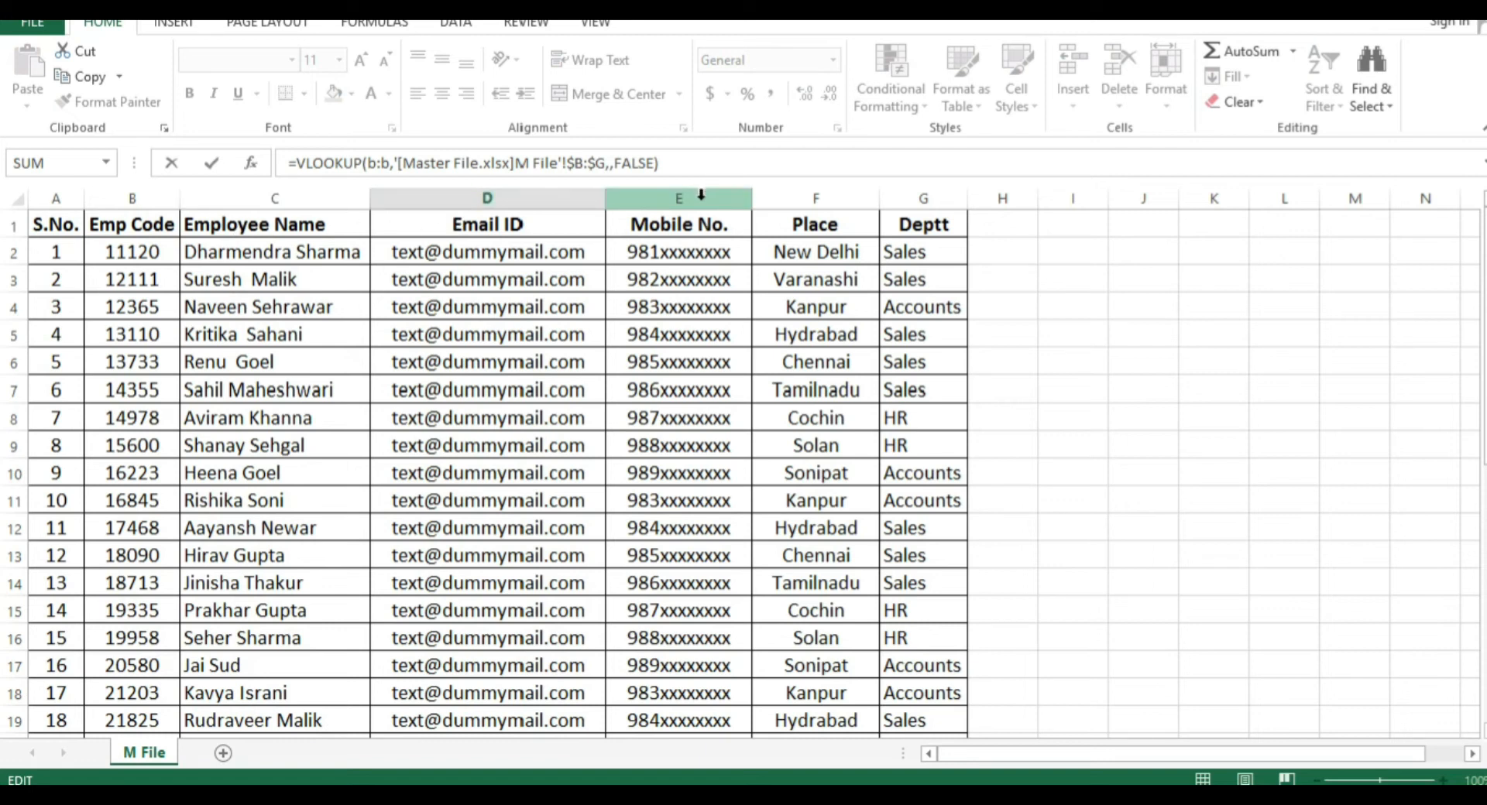
{"action": "mouse_move", "coordinate": [304, 798]}
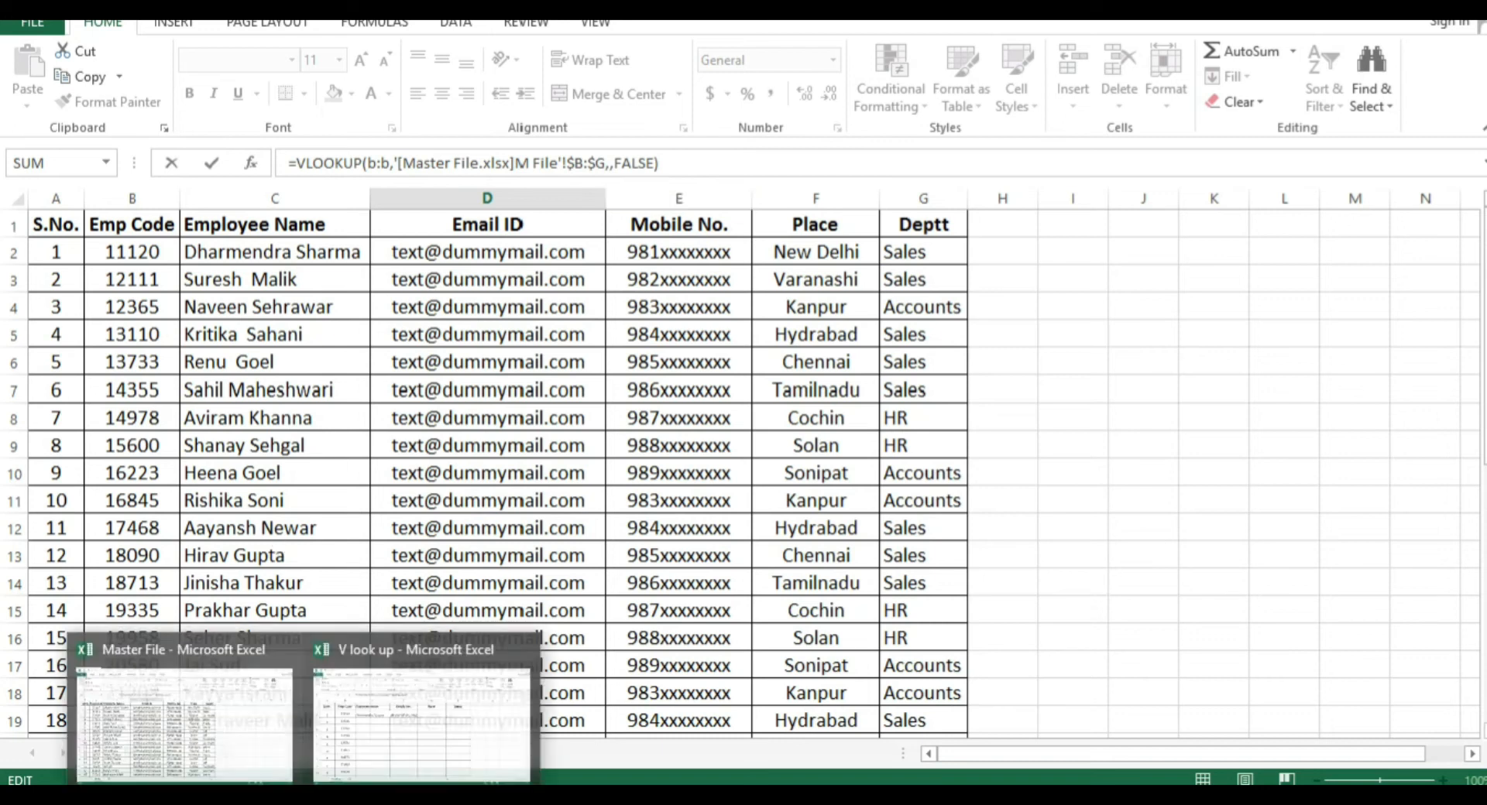
{"action": "left_click", "coordinate": [419, 723]}
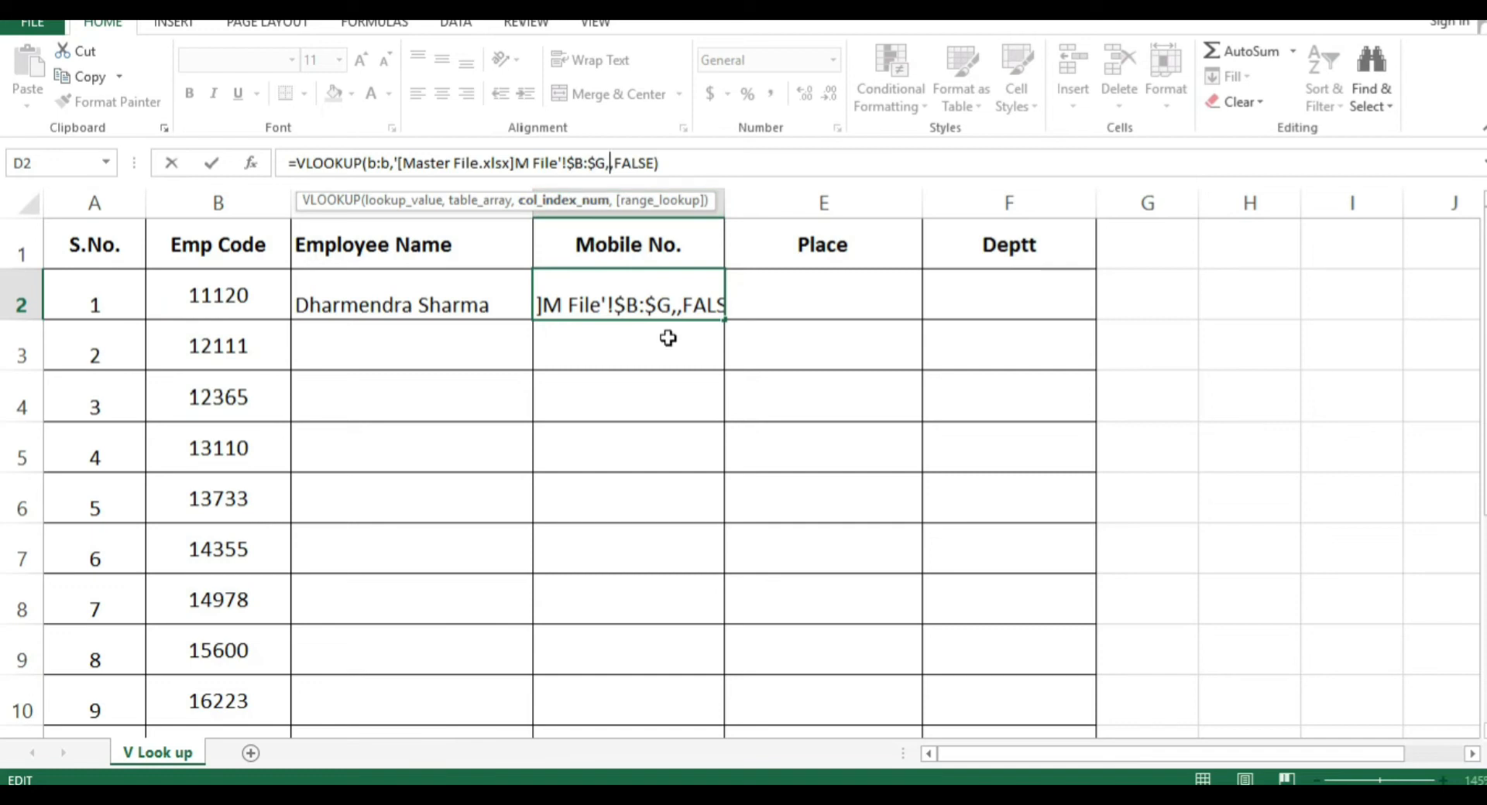
{"action": "type", "text": "4"}
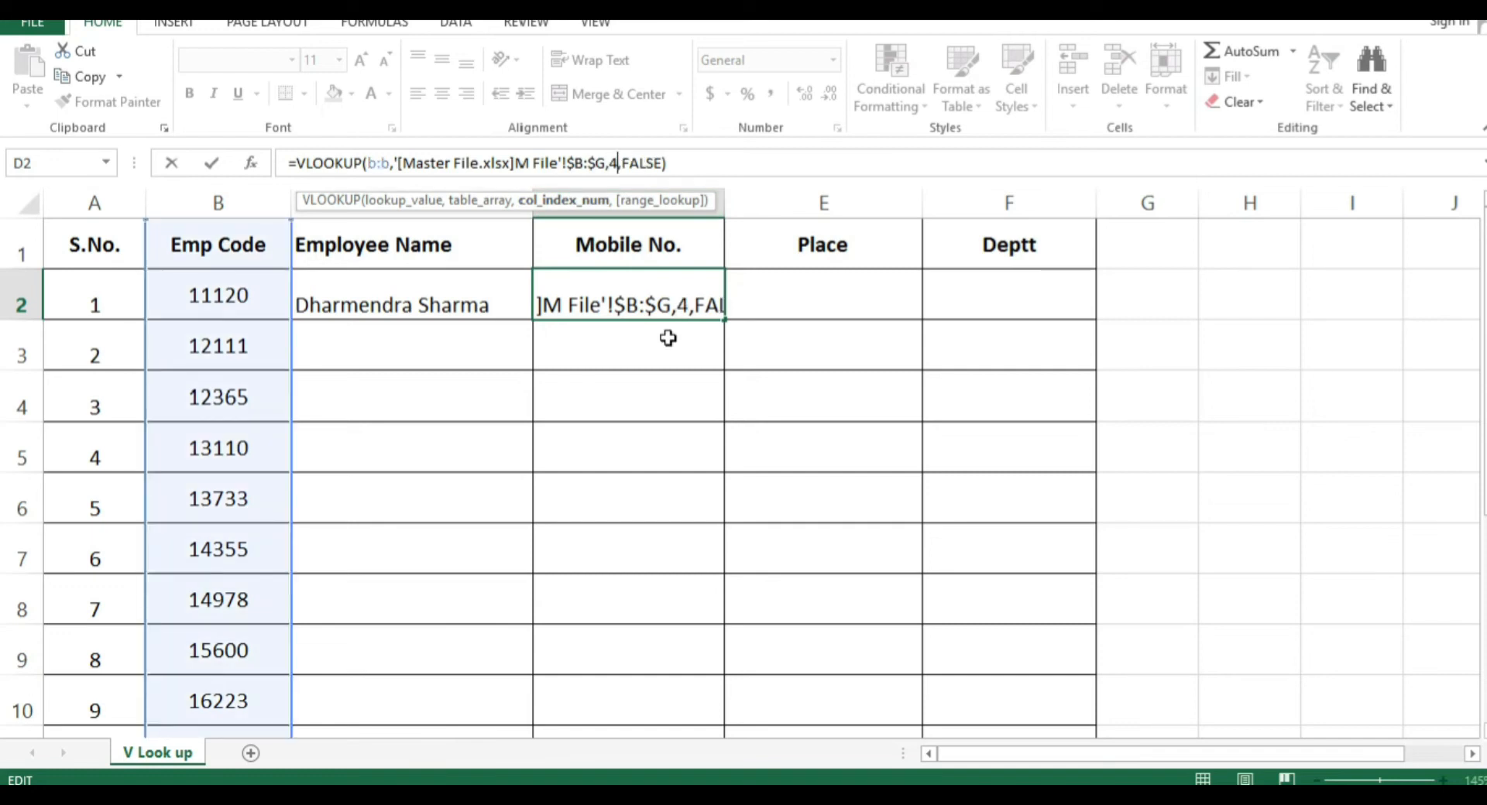
{"action": "key", "text": "Return"}
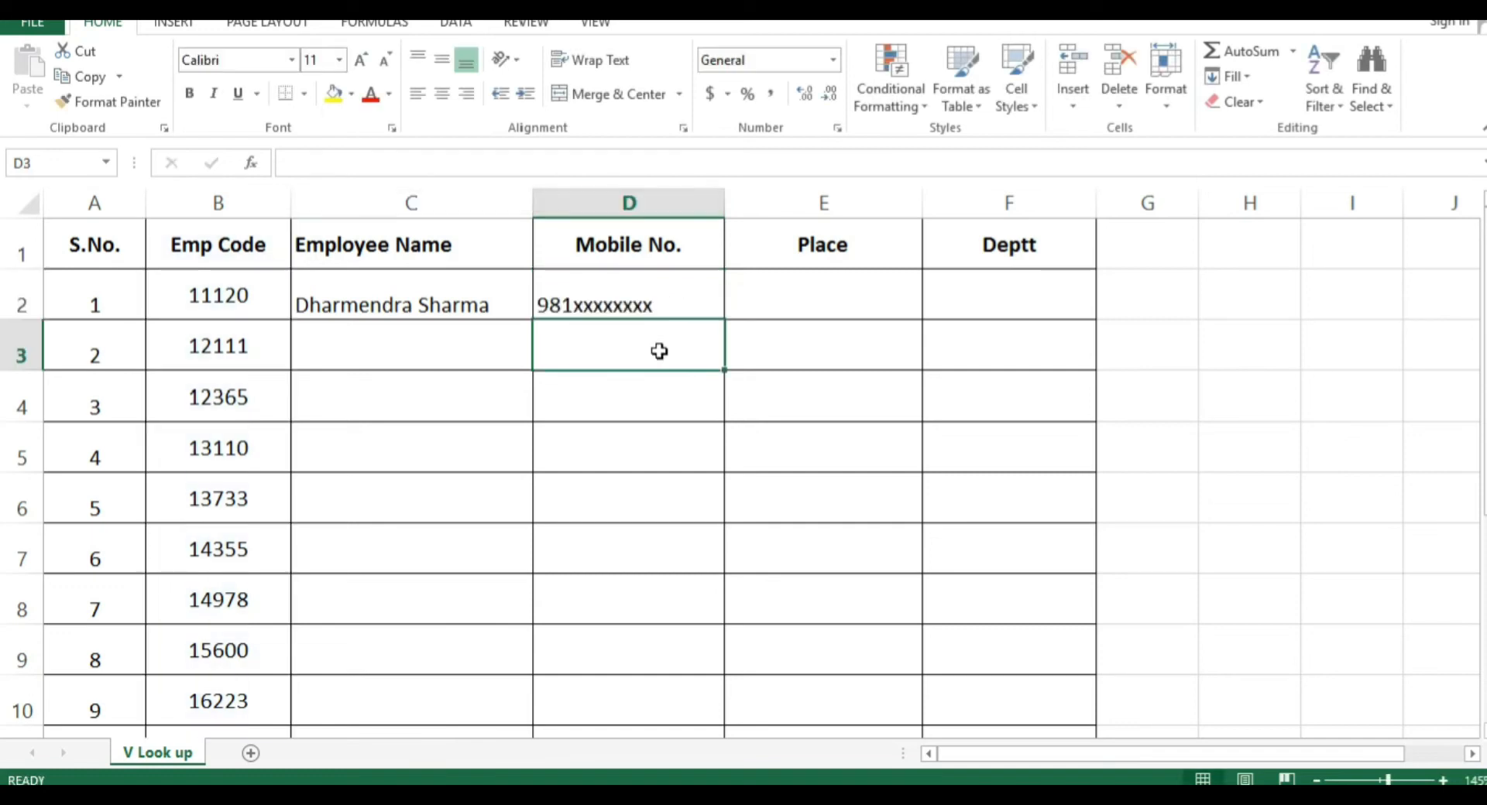
Copy the VLOOKUP formula from D2 into E2 under Place
{"action": "left_click", "coordinate": [637, 294]}
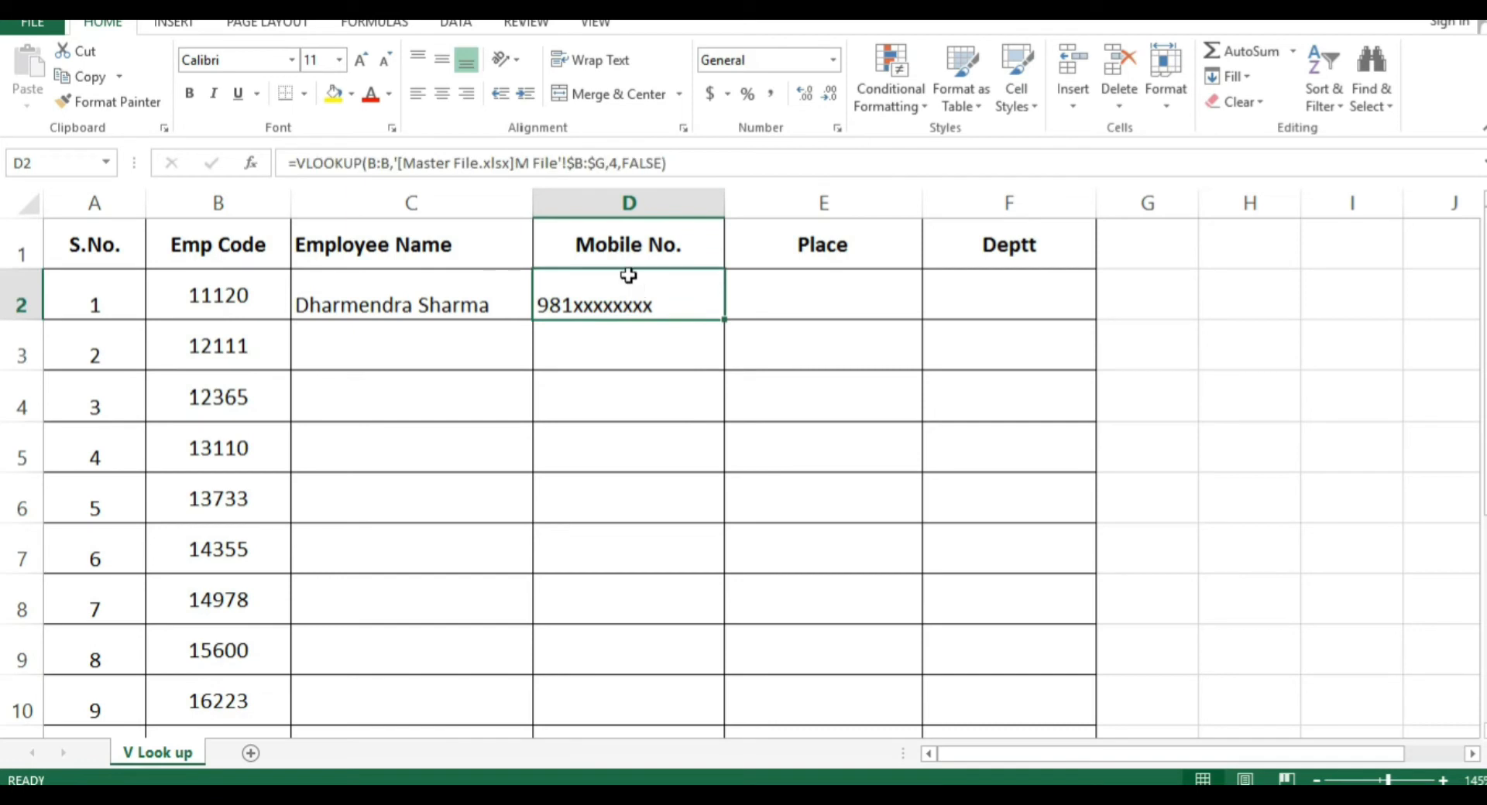
{"action": "key", "text": "ctrl+c"}
{"action": "key", "text": "Right"}
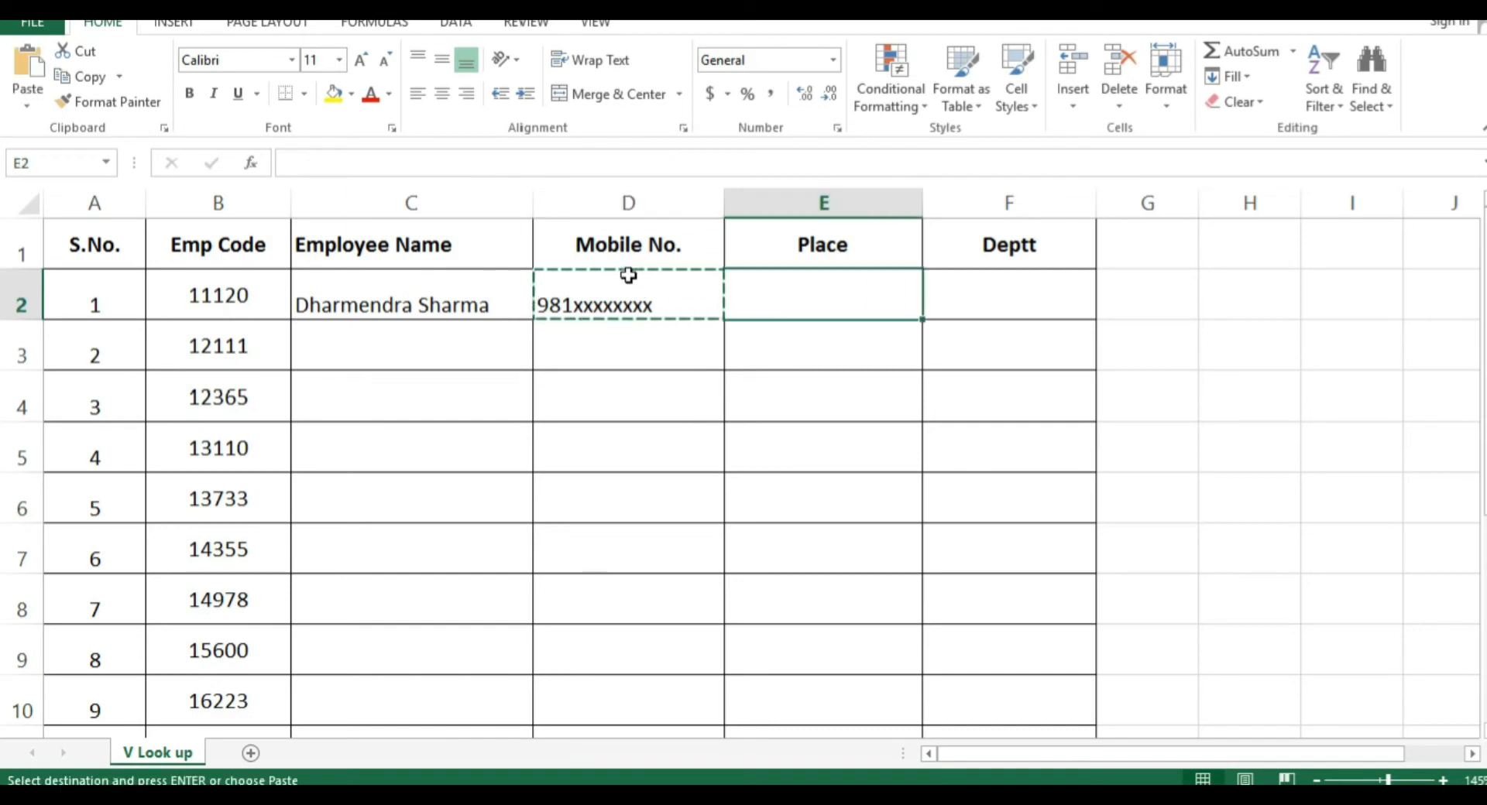
{"action": "key", "text": "ctrl+v"}
Change the lookup value of the E2 VLOOKUP formula to the whole Emp Code column, B:B
{"action": "key", "text": "F2"}
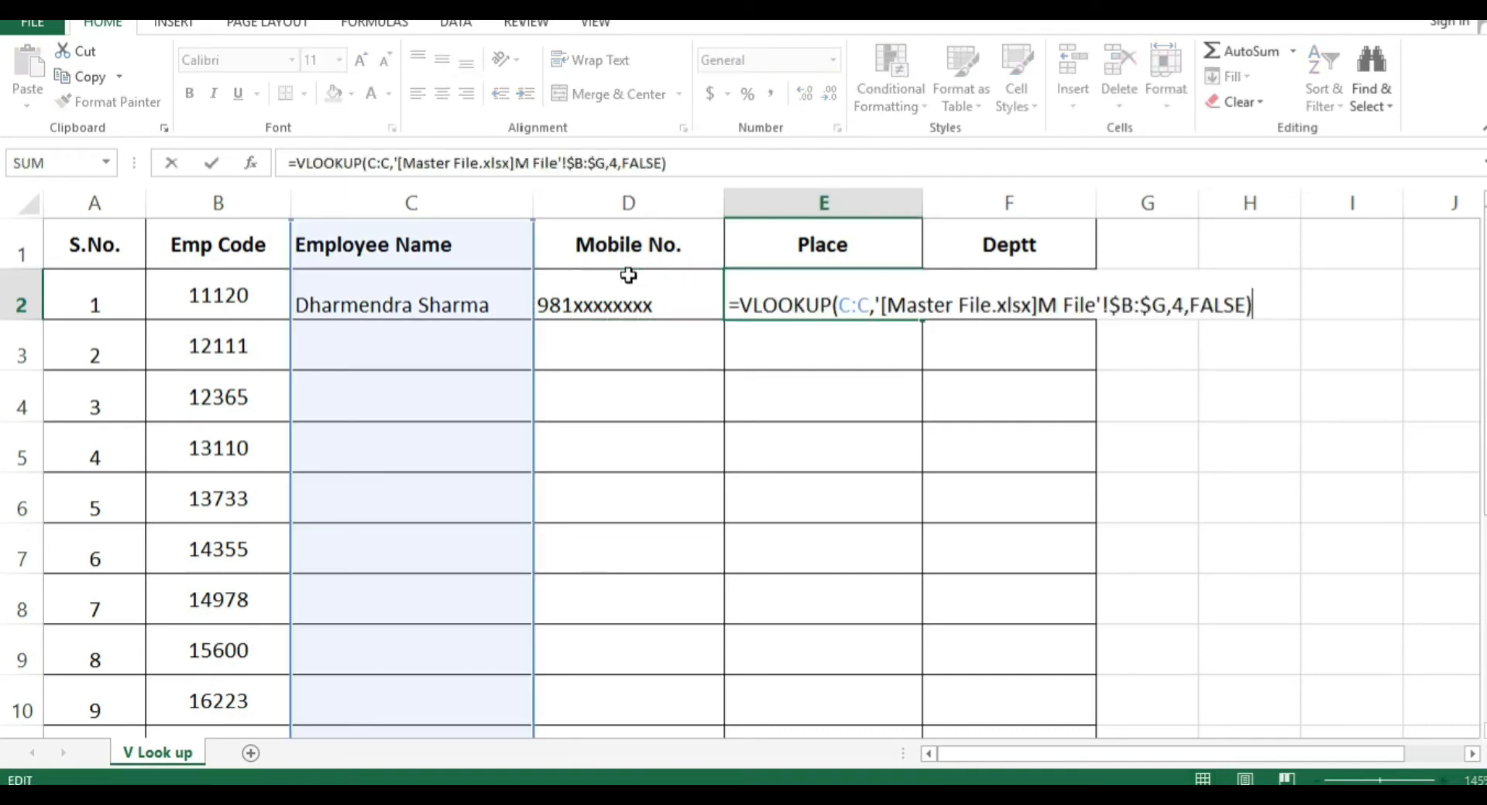
{"action": "key", "text": "Left"}
{"action": "key", "text": "Left"}
{"action": "key", "text": "Left"}
{"action": "key", "text": "Left"}
{"action": "key", "text": "Left"}
{"action": "key", "text": "Left"}
{"action": "key", "text": "Left"}
{"action": "key", "text": "Left"}
{"action": "key", "text": "Left"}
{"action": "key", "text": "Left"}
{"action": "key", "text": "Left"}
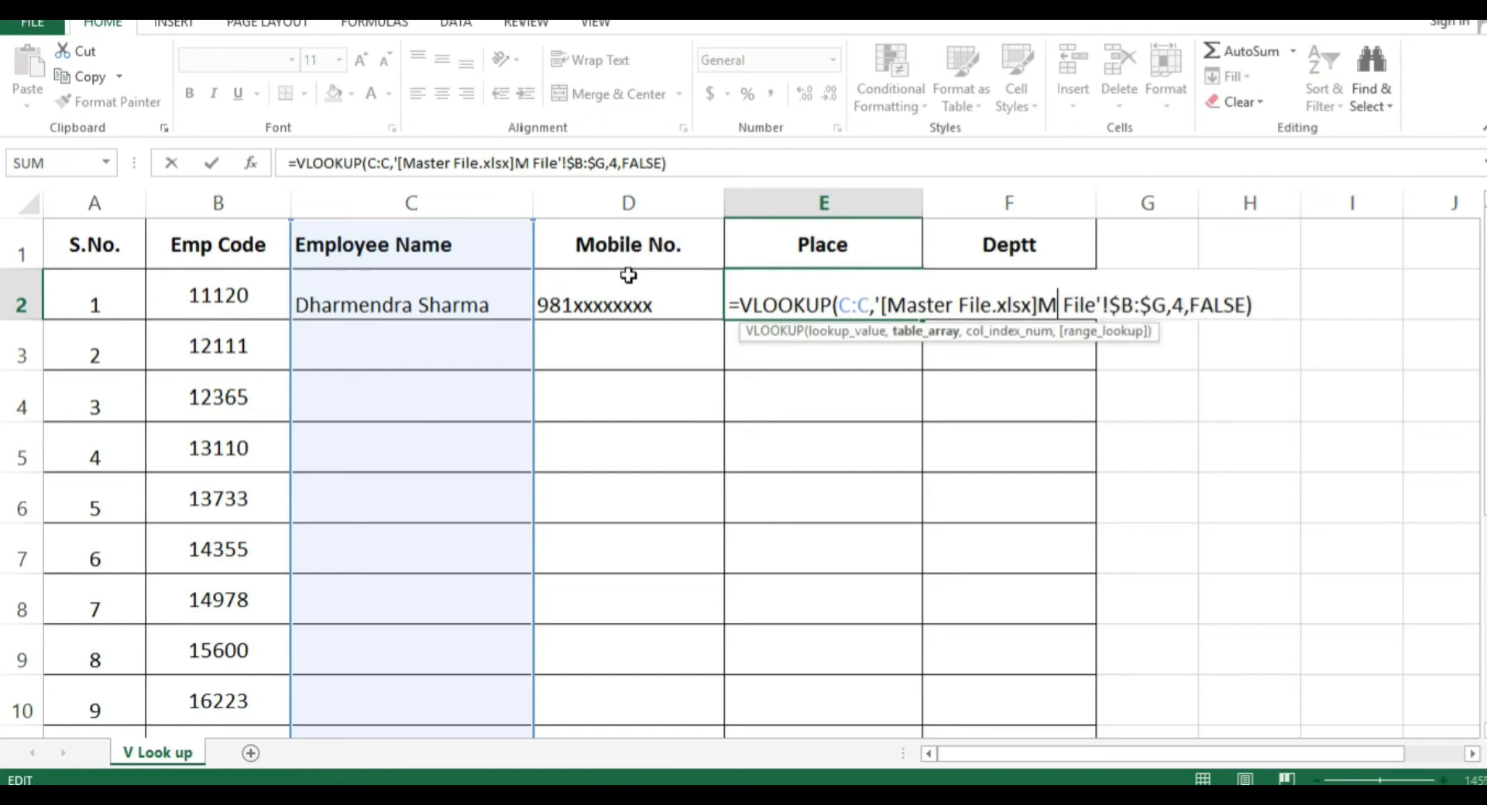
{"action": "left_click", "coordinate": [869, 305]}
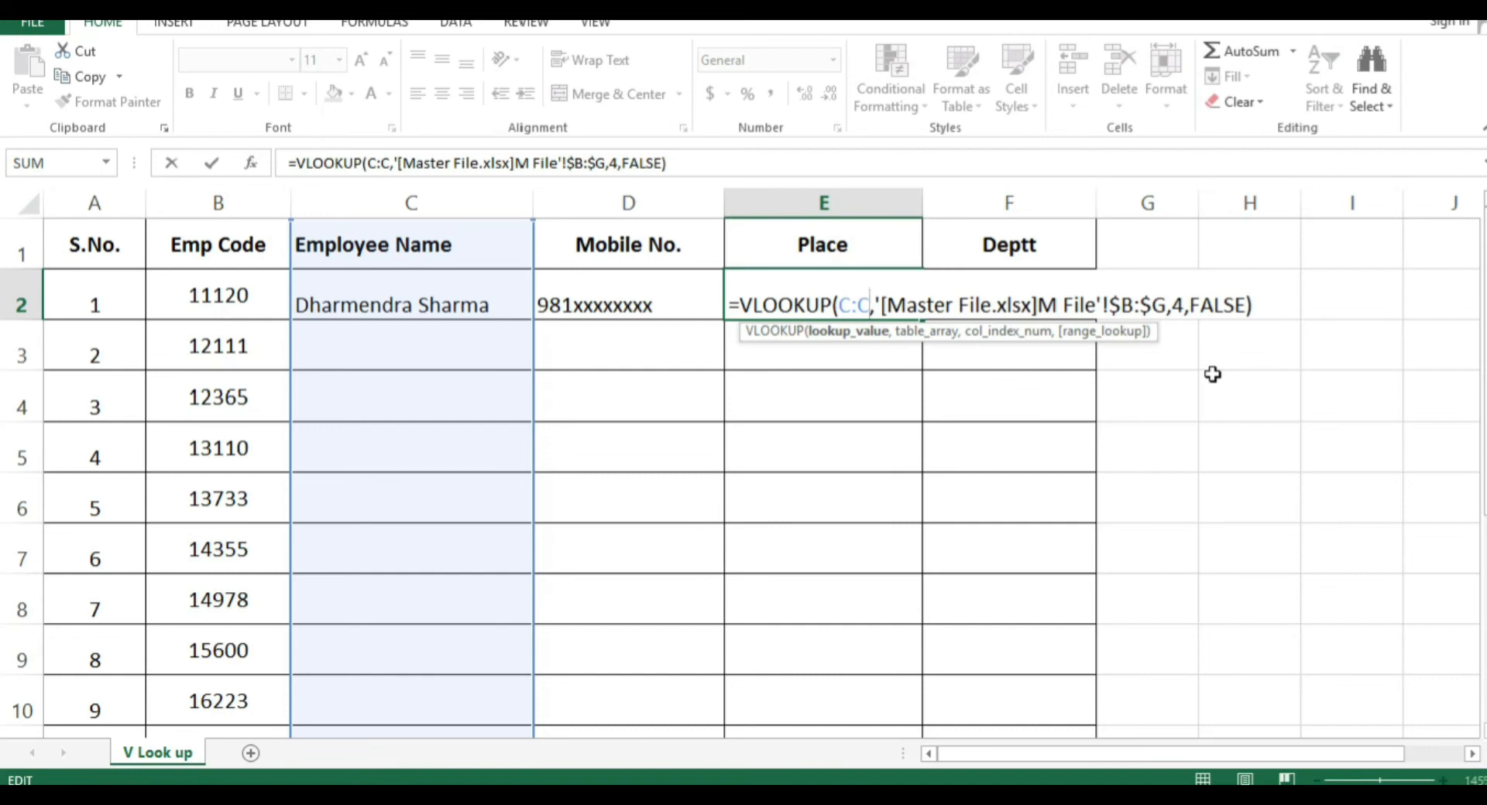
{"action": "key", "text": "BackSpace"}
{"action": "key", "text": "BackSpace"}
{"action": "key", "text": "BackSpace"}
{"action": "type", "text": "b:b"}
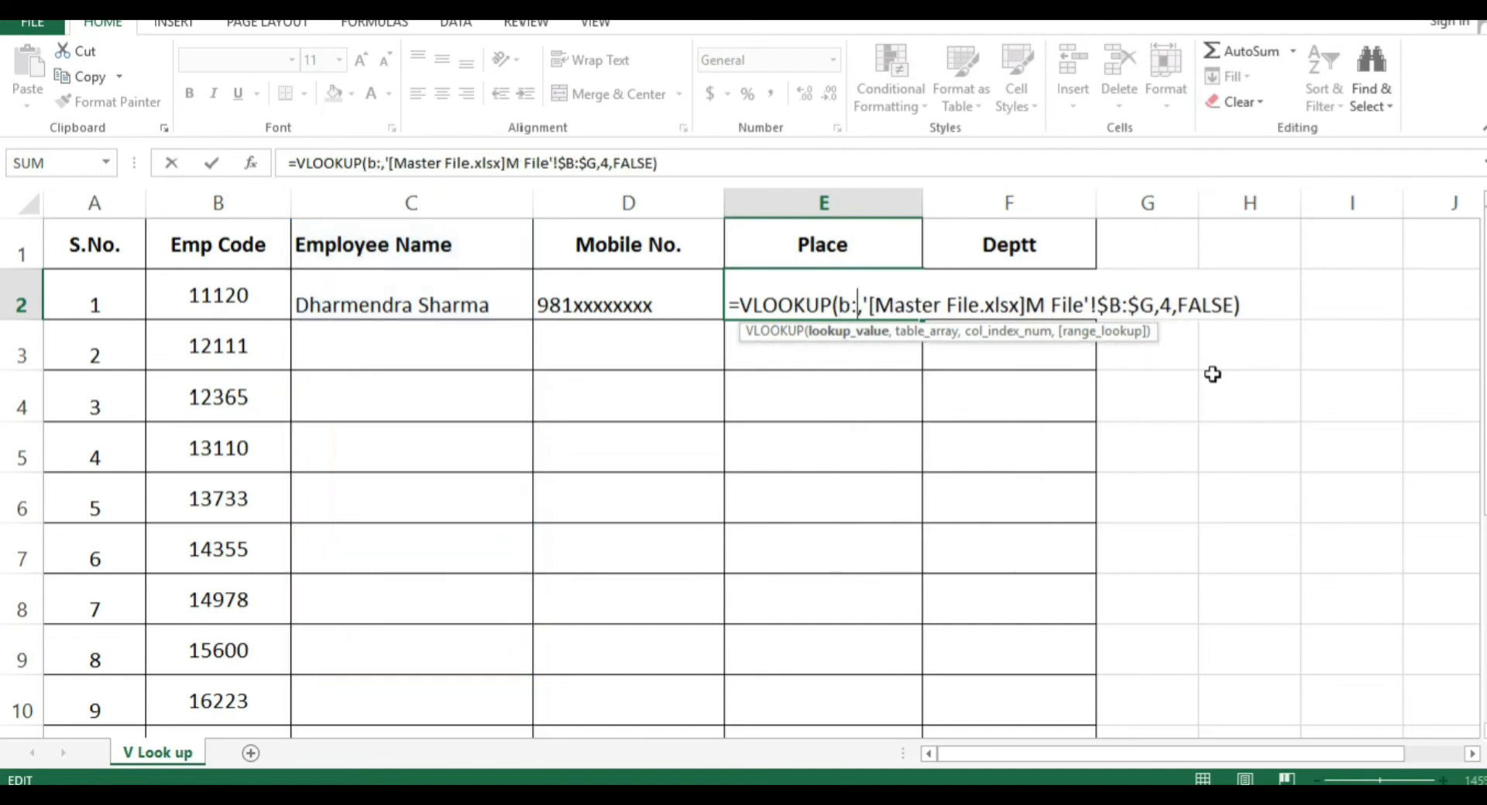
Set the column index of the E2 VLOOKUP formula to 5 so it returns the Place
{"action": "left_click", "coordinate": [1189, 305]}
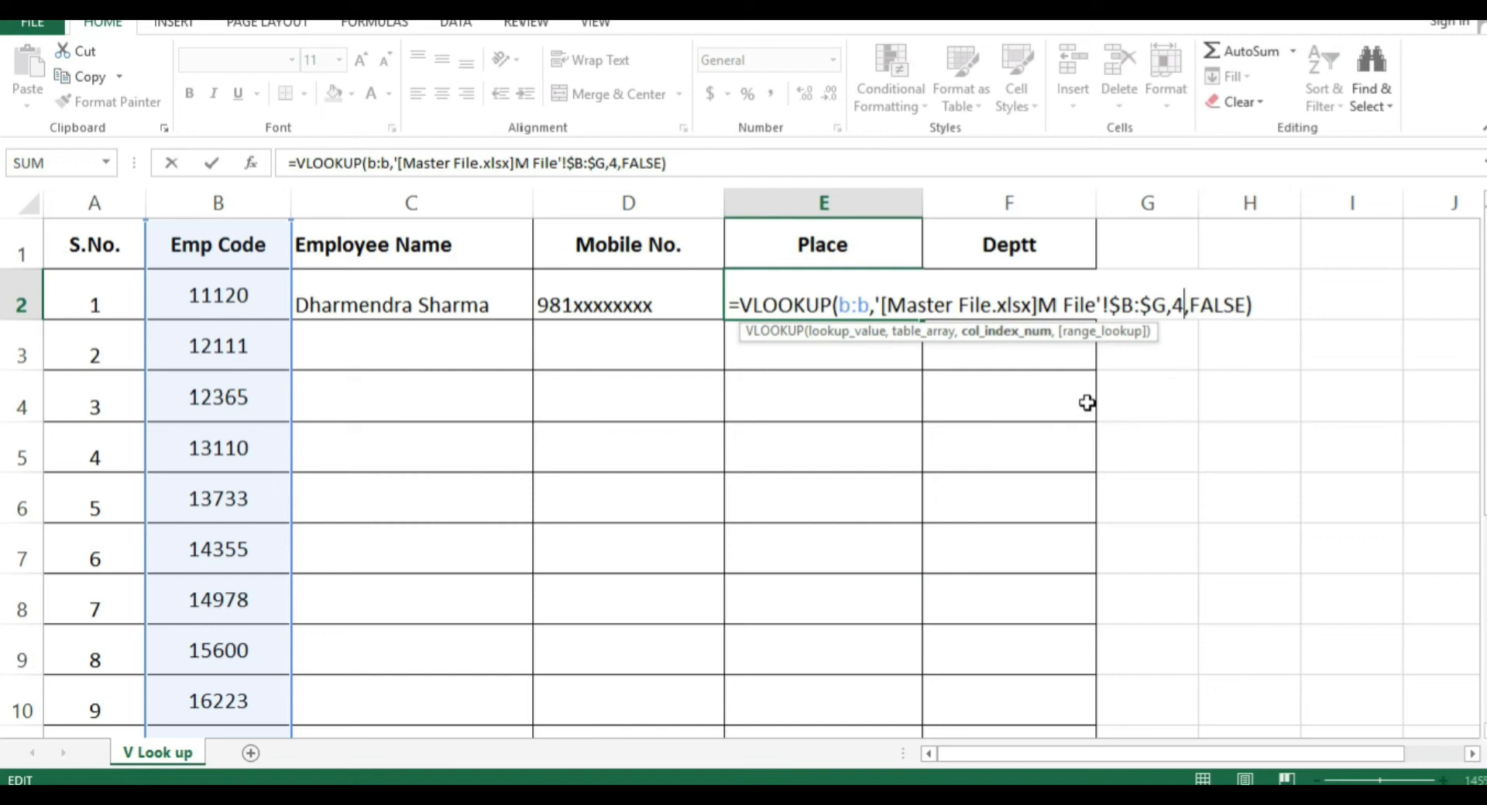
{"action": "key", "text": "BackSpace"}
{"action": "type", "text": "5"}
{"action": "key", "text": "Return"}
Copy the VLOOKUP formula from E2 into F2 under Deptt
{"action": "left_click", "coordinate": [855, 306]}
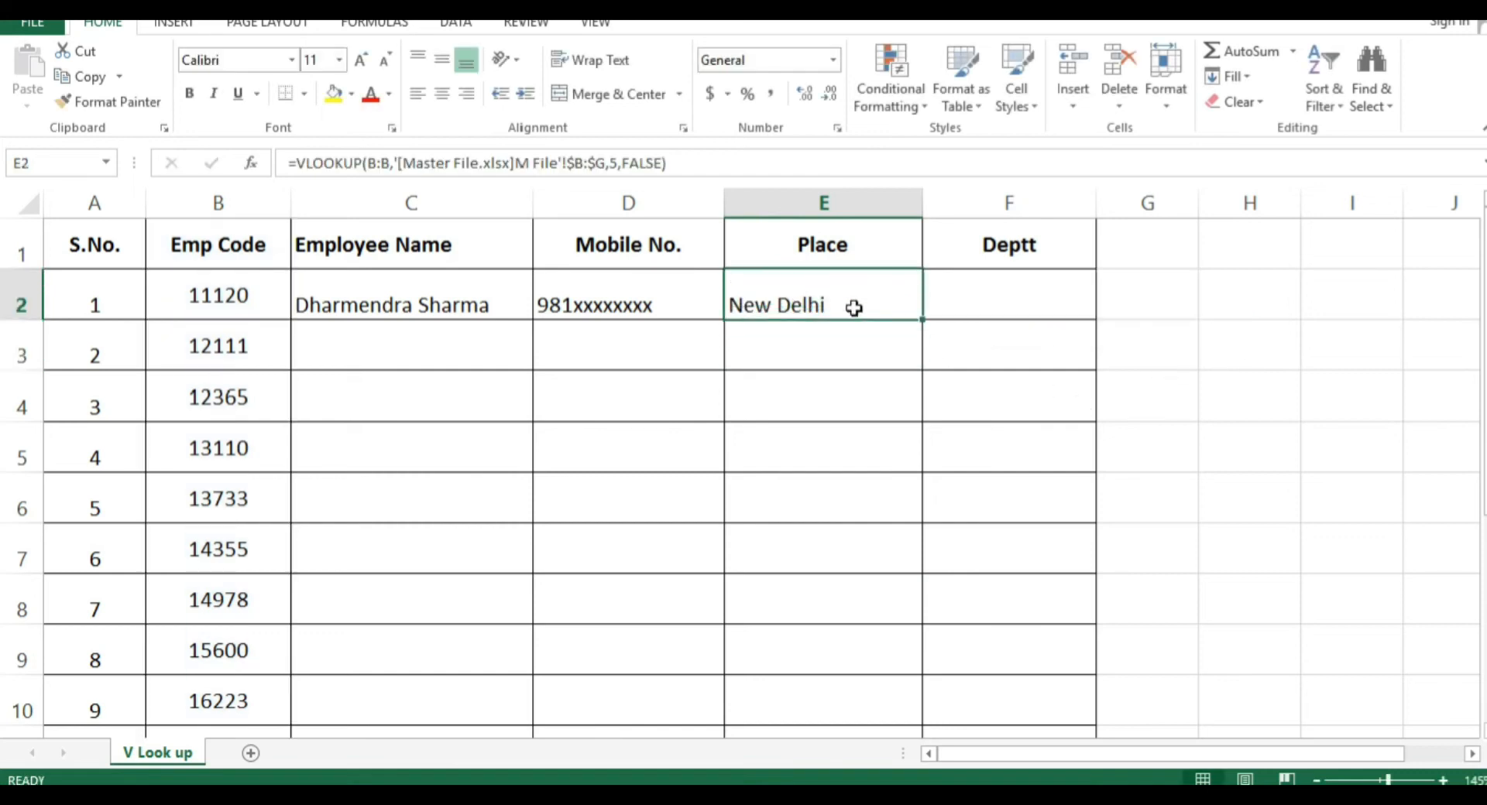
{"action": "key", "text": "ctrl+c"}
{"action": "key", "text": "Right"}
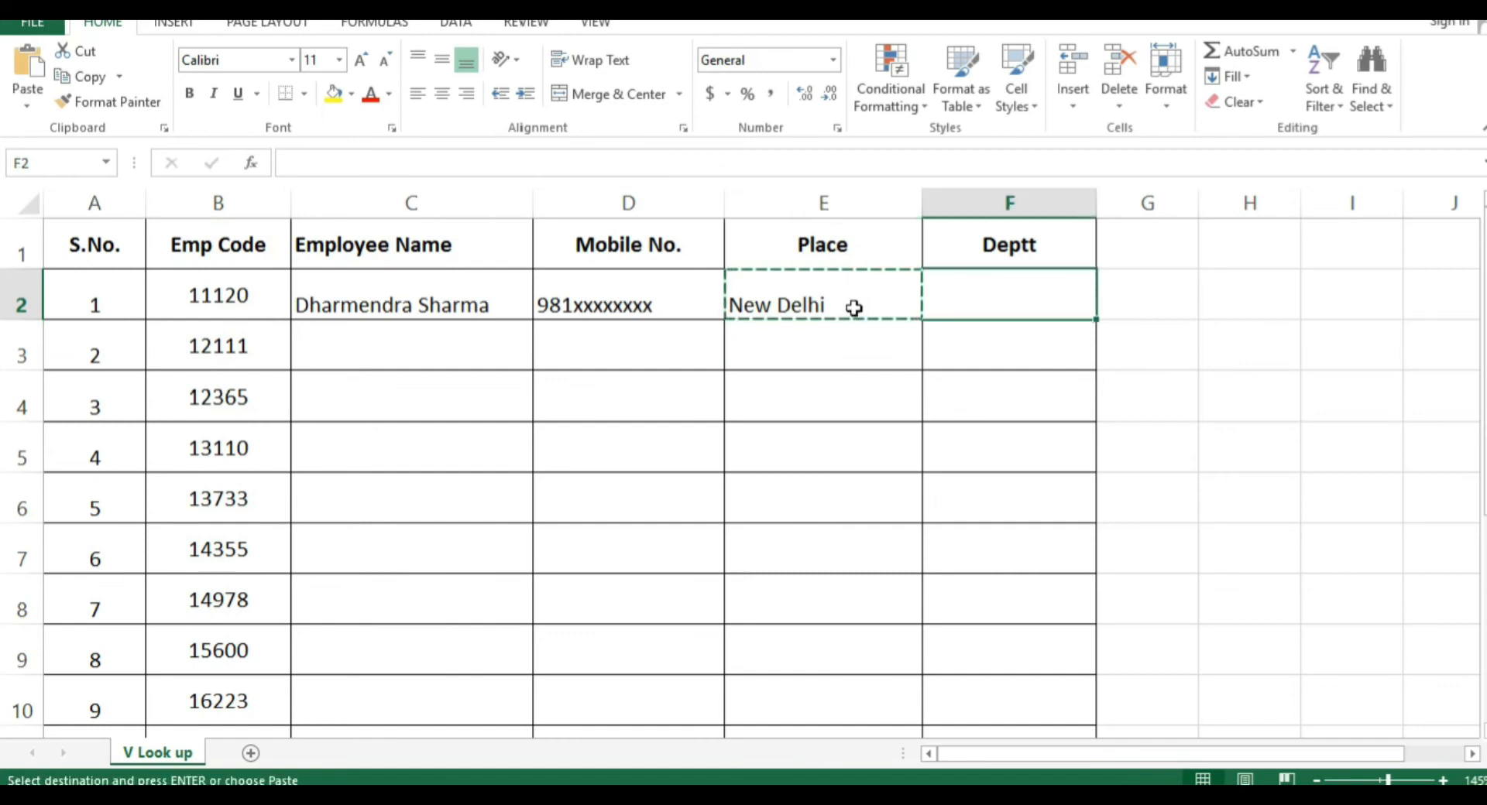
{"action": "key", "text": "ctrl+v"}
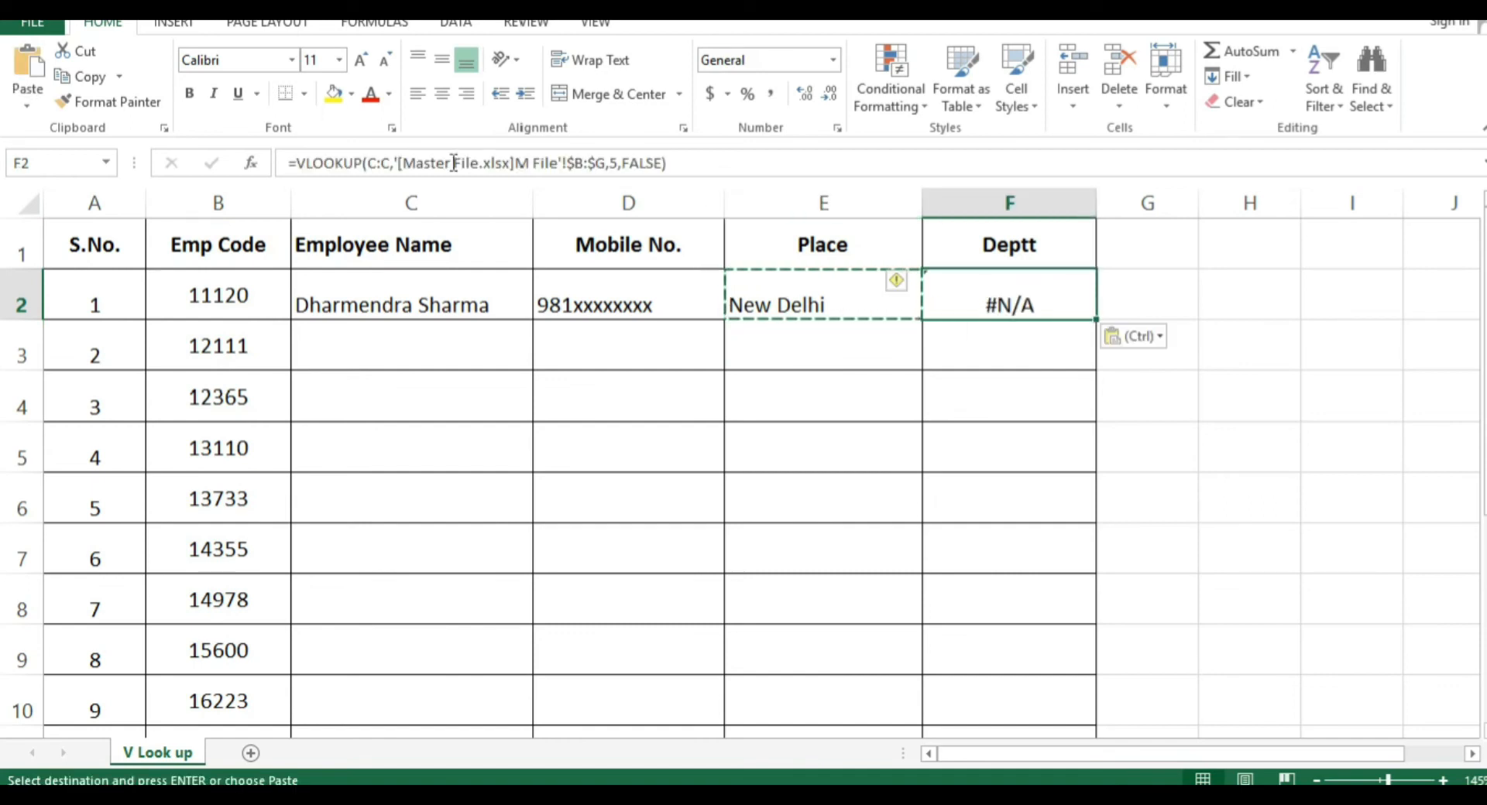
Change the lookup value of the F2 VLOOKUP formula to the whole Emp Code column, B:B
{"action": "left_click", "coordinate": [381, 162]}
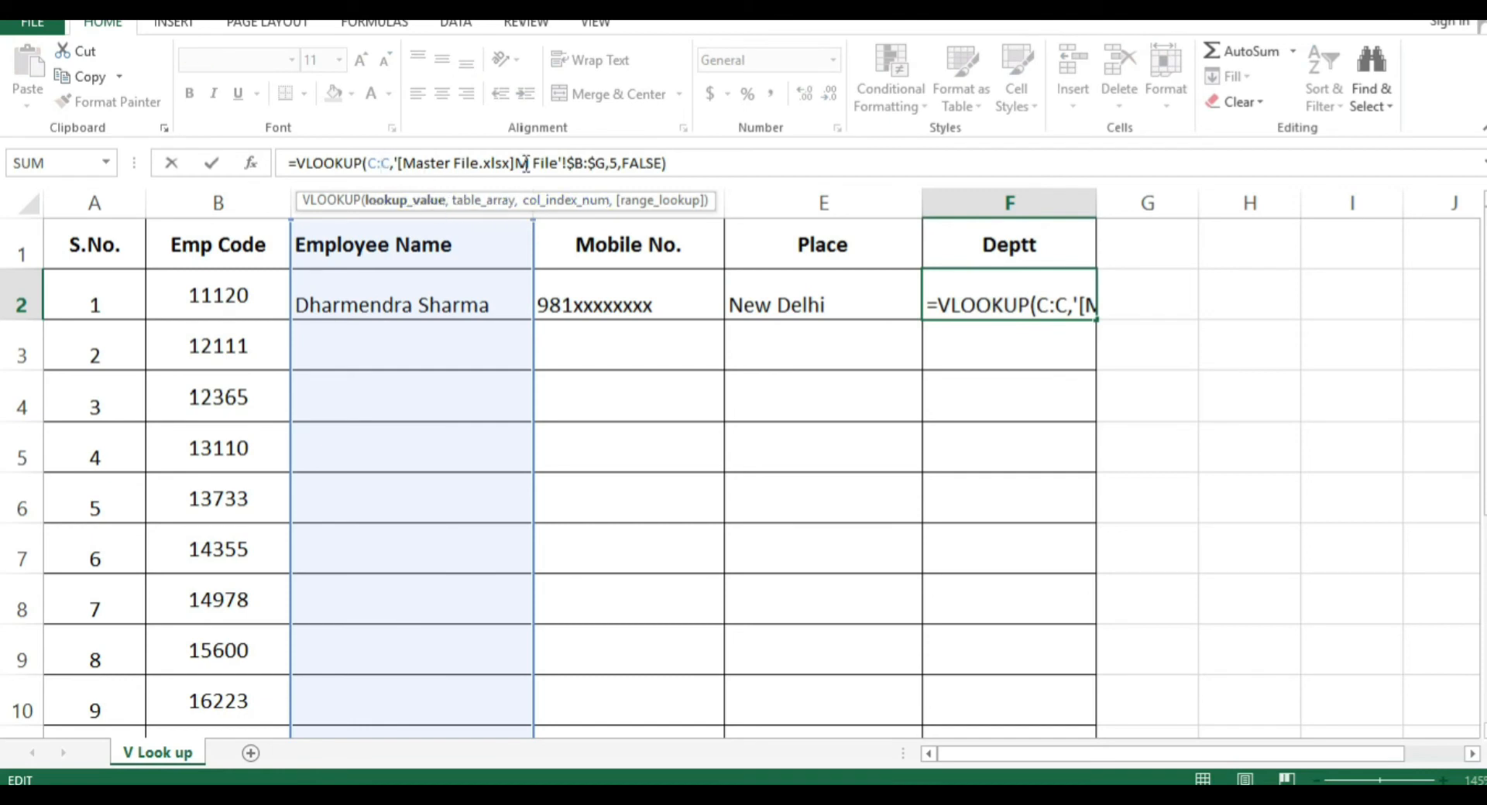
{"action": "key", "text": "BackSpace"}
{"action": "key", "text": "BackSpace"}
{"action": "key", "text": "BackSpace"}
{"action": "type", "text": "b:b"}
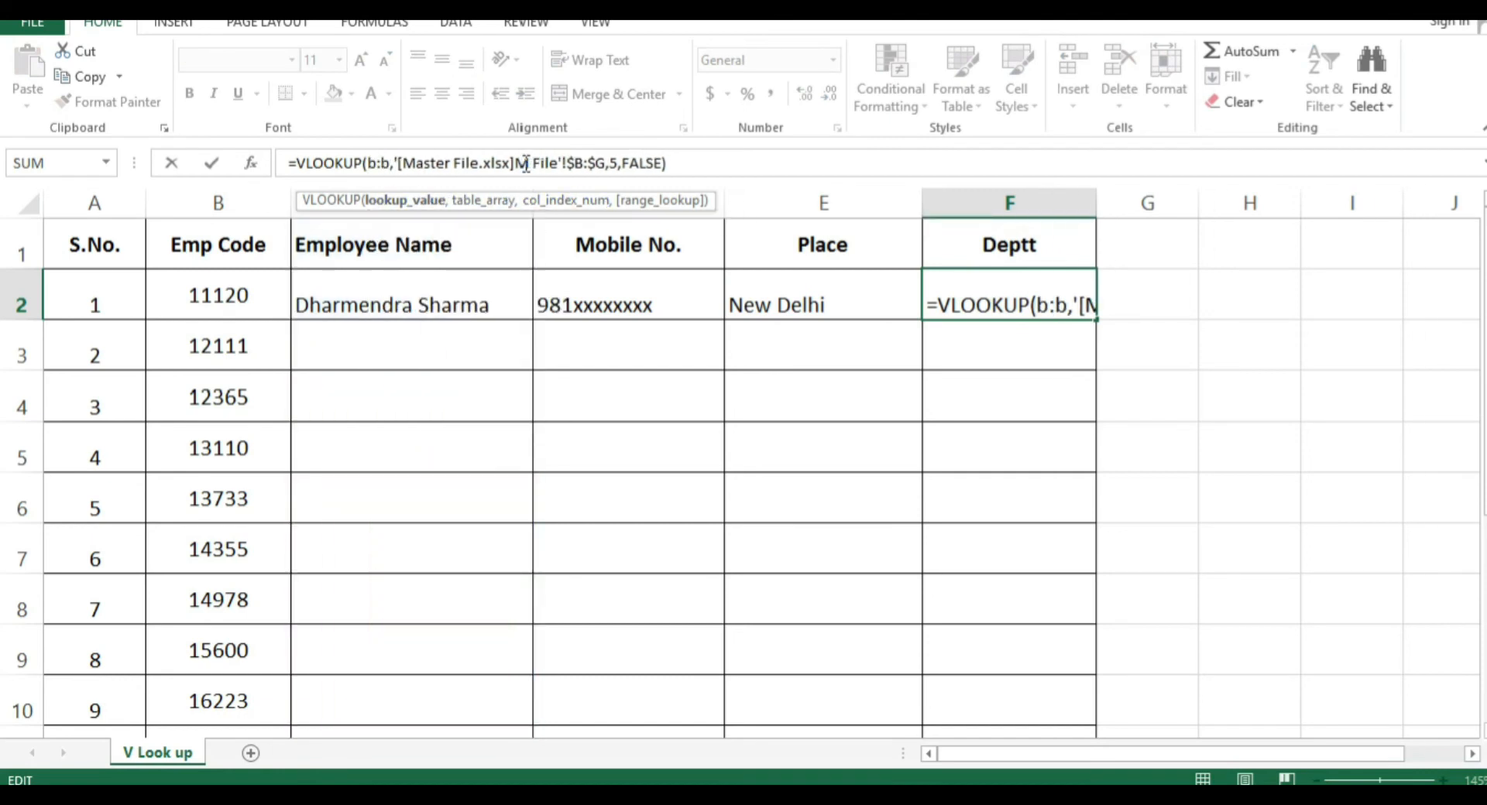
Set the column index of the F2 VLOOKUP formula to 6 so it returns the department
{"action": "left_click", "coordinate": [622, 163]}
{"action": "key", "text": "BackSpace"}
{"action": "type", "text": "6"}
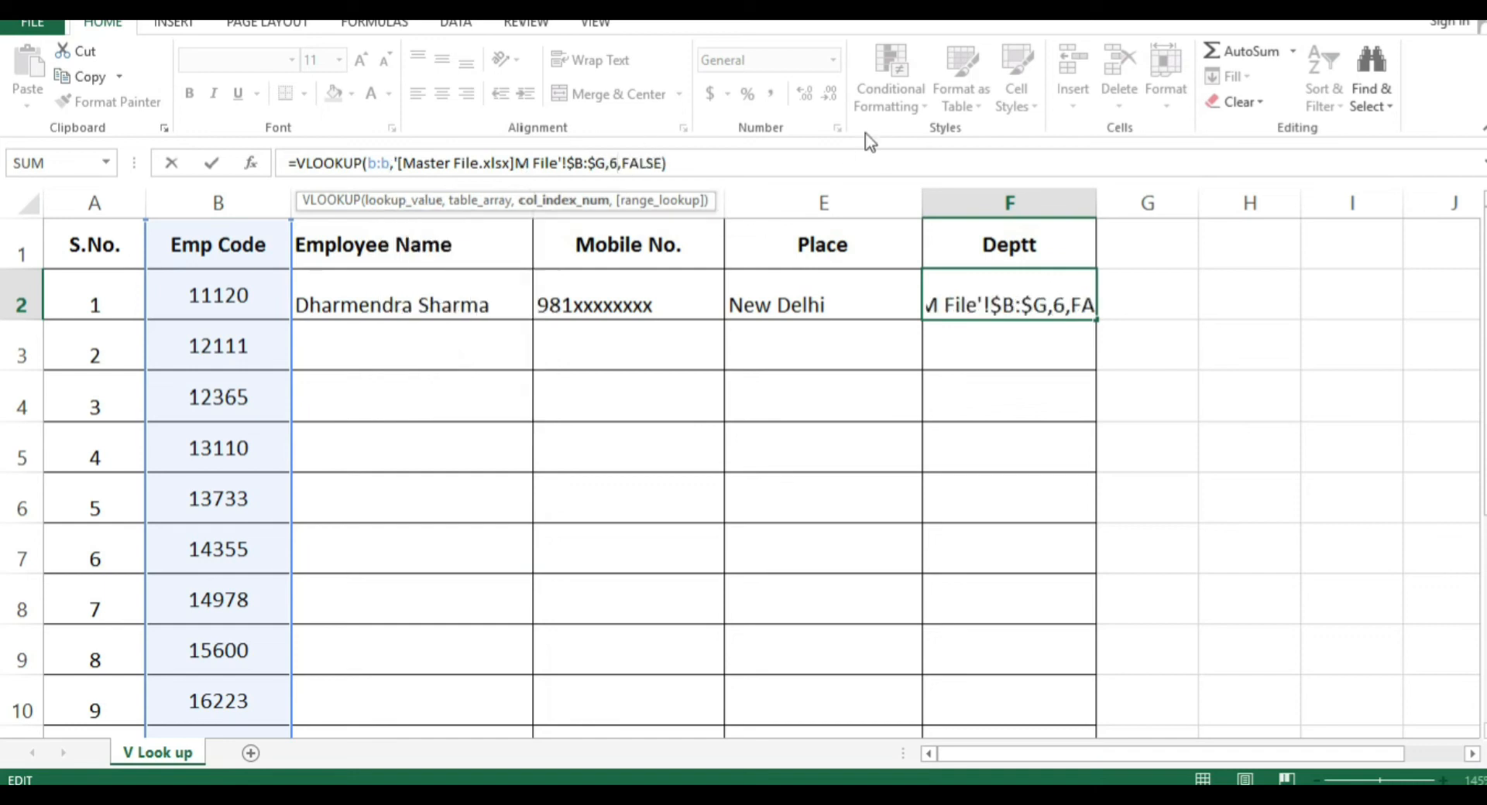
{"action": "key", "text": "Return"}
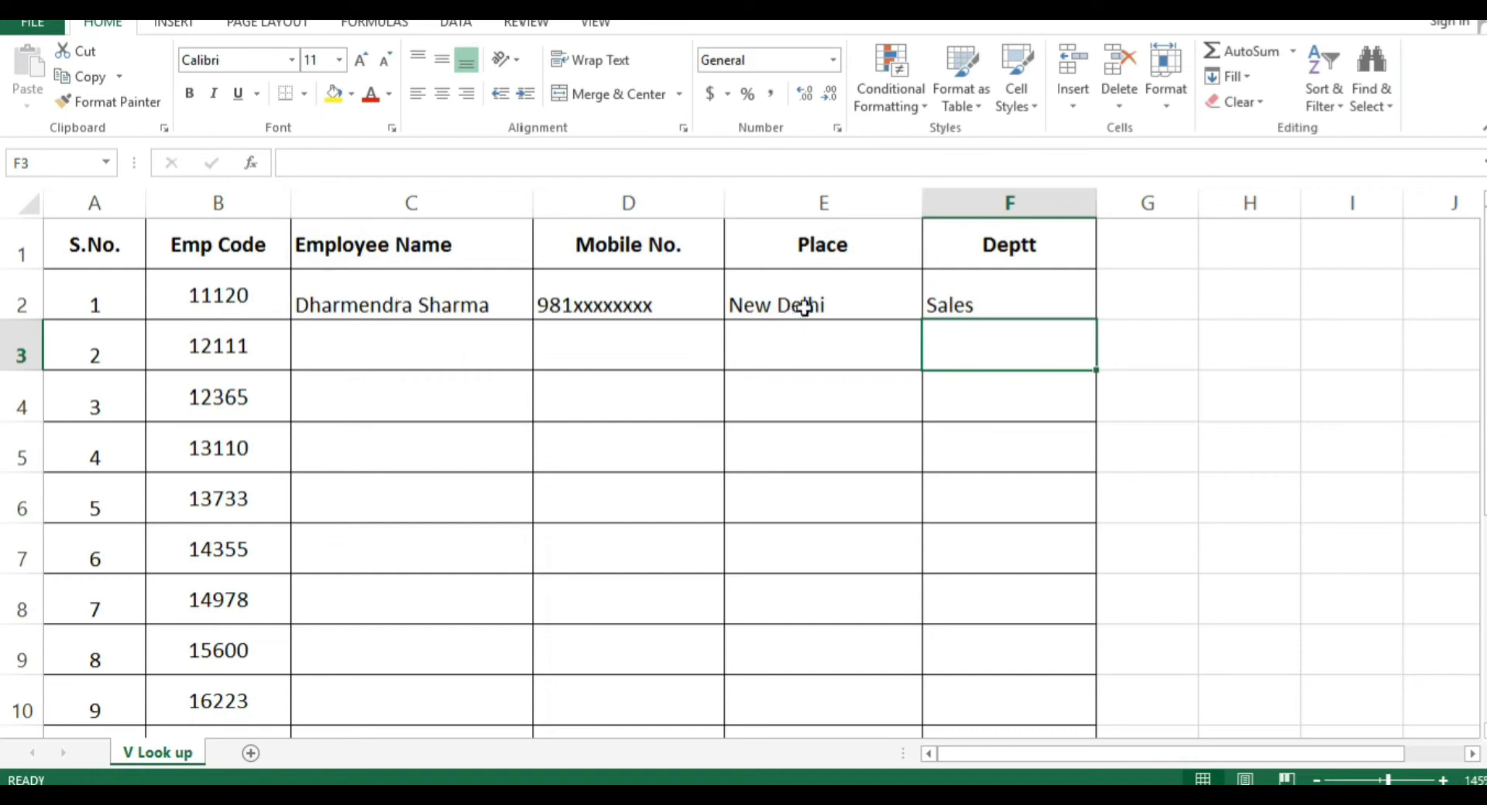
Fill the VLOOKUP formulas in C2:F2 down through all the employee rows
{"action": "left_click_drag", "start_coordinate": [472, 300], "coordinate": [1077, 310]}
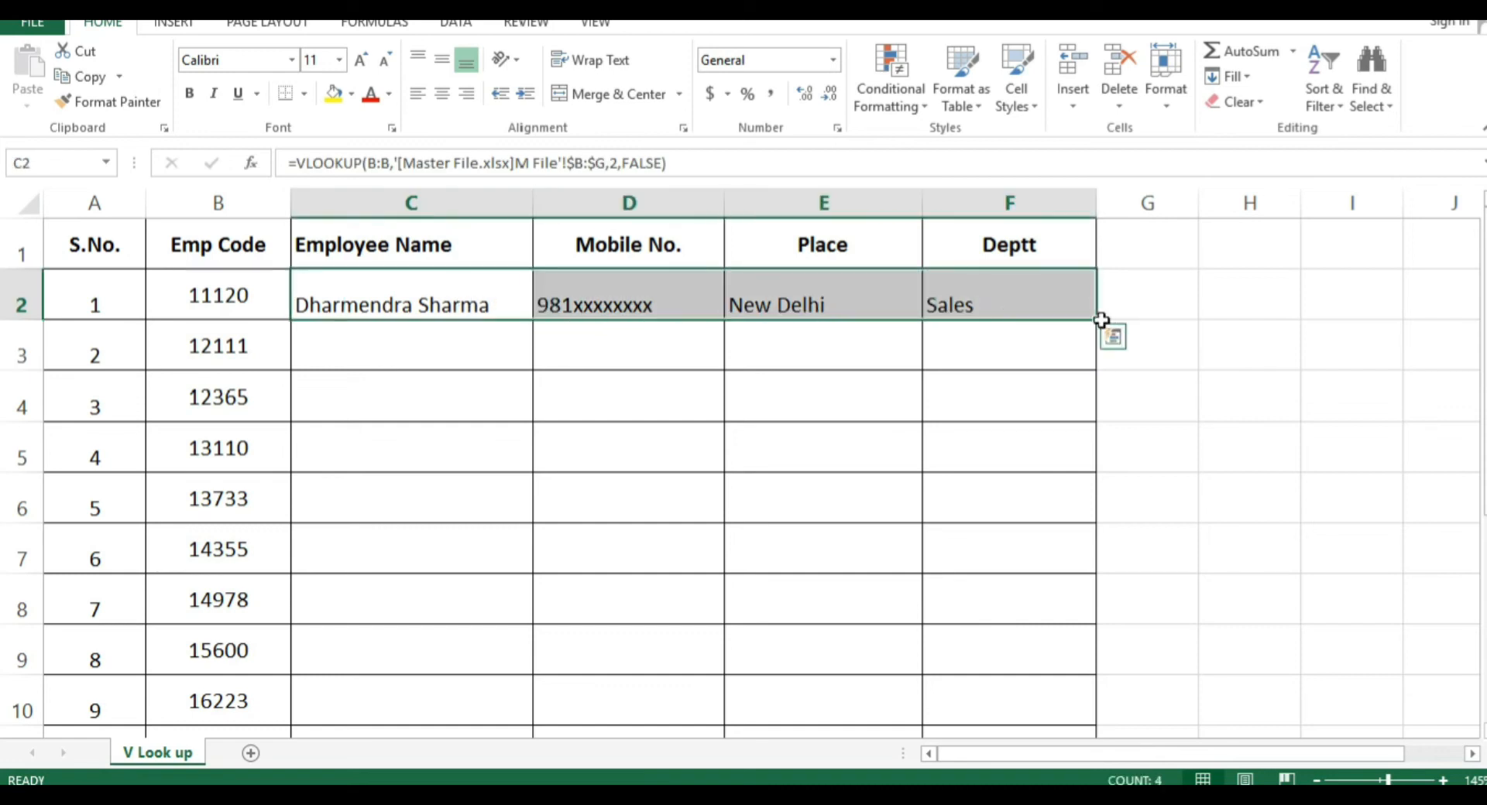
{"action": "left_click_drag", "start_coordinate": [1099, 320], "coordinate": [1069, 658]}
{"action": "scroll", "coordinate": [1200, 518], "scroll_direction": "up", "scroll_amount": 2}
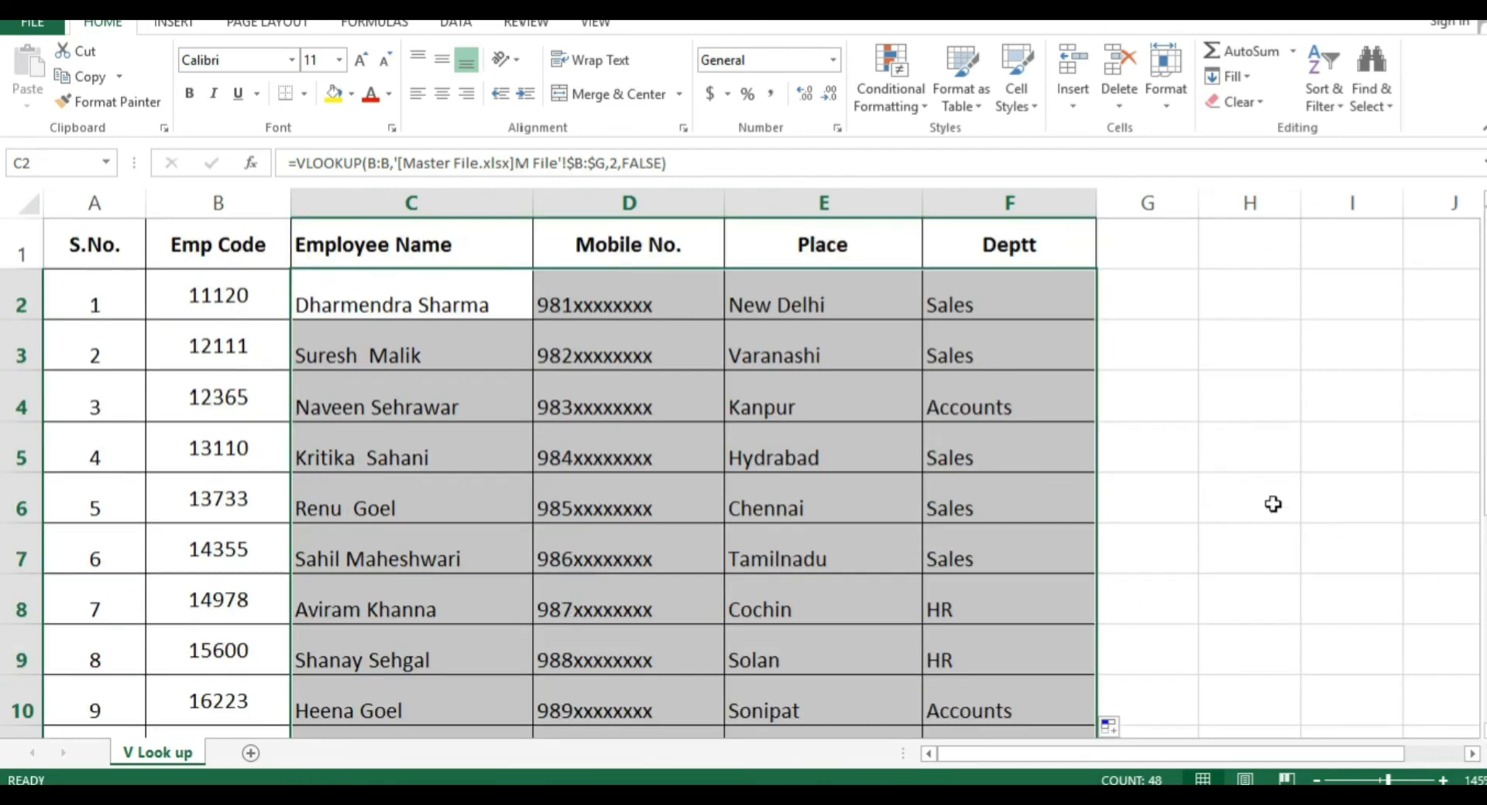
Examine the formulas behind the filled Employee Name and Mobile No. cells and compare them with the Emp Code entry
{"action": "left_click", "coordinate": [476, 447]}
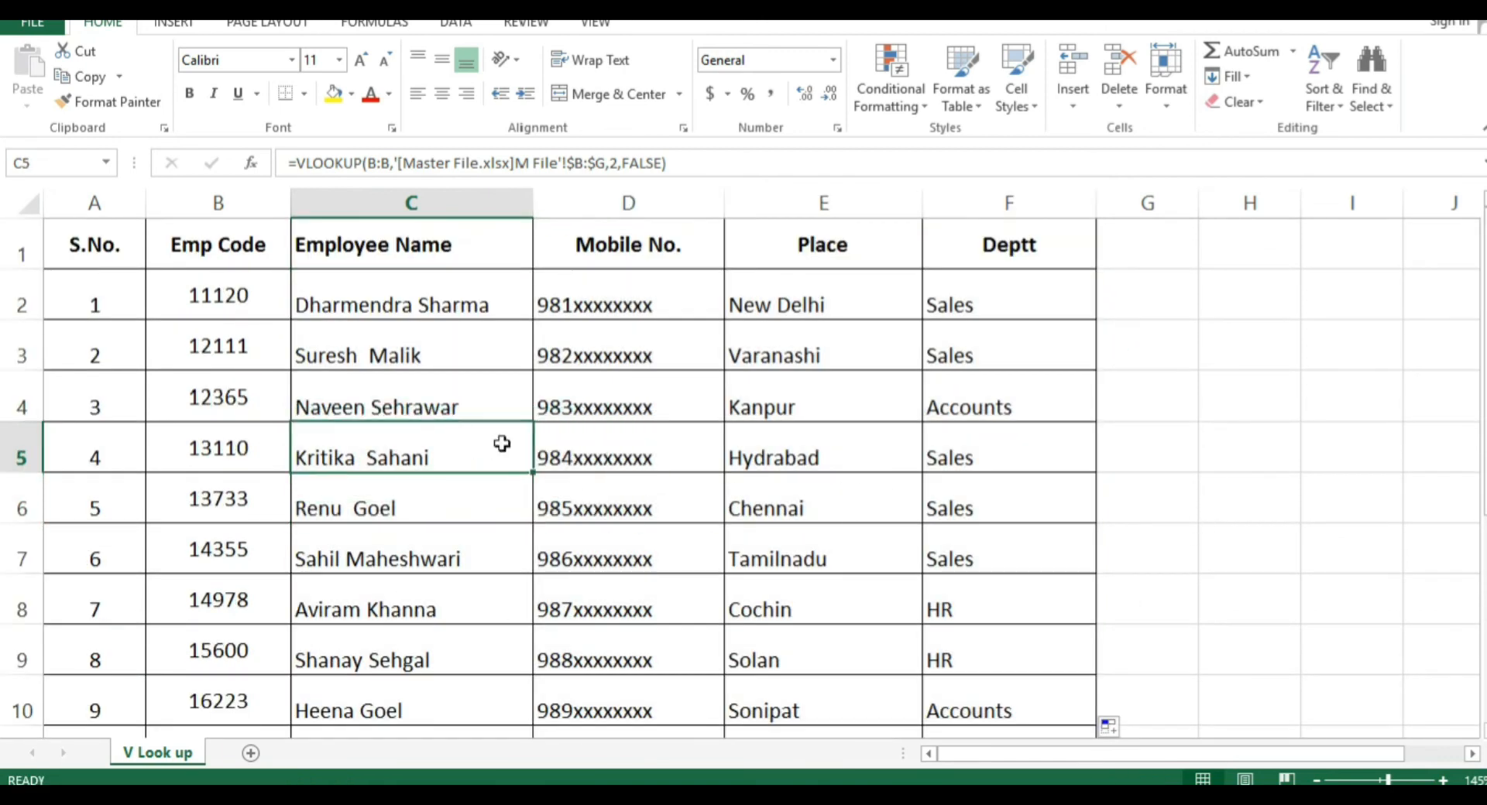
{"action": "left_click", "coordinate": [376, 298]}
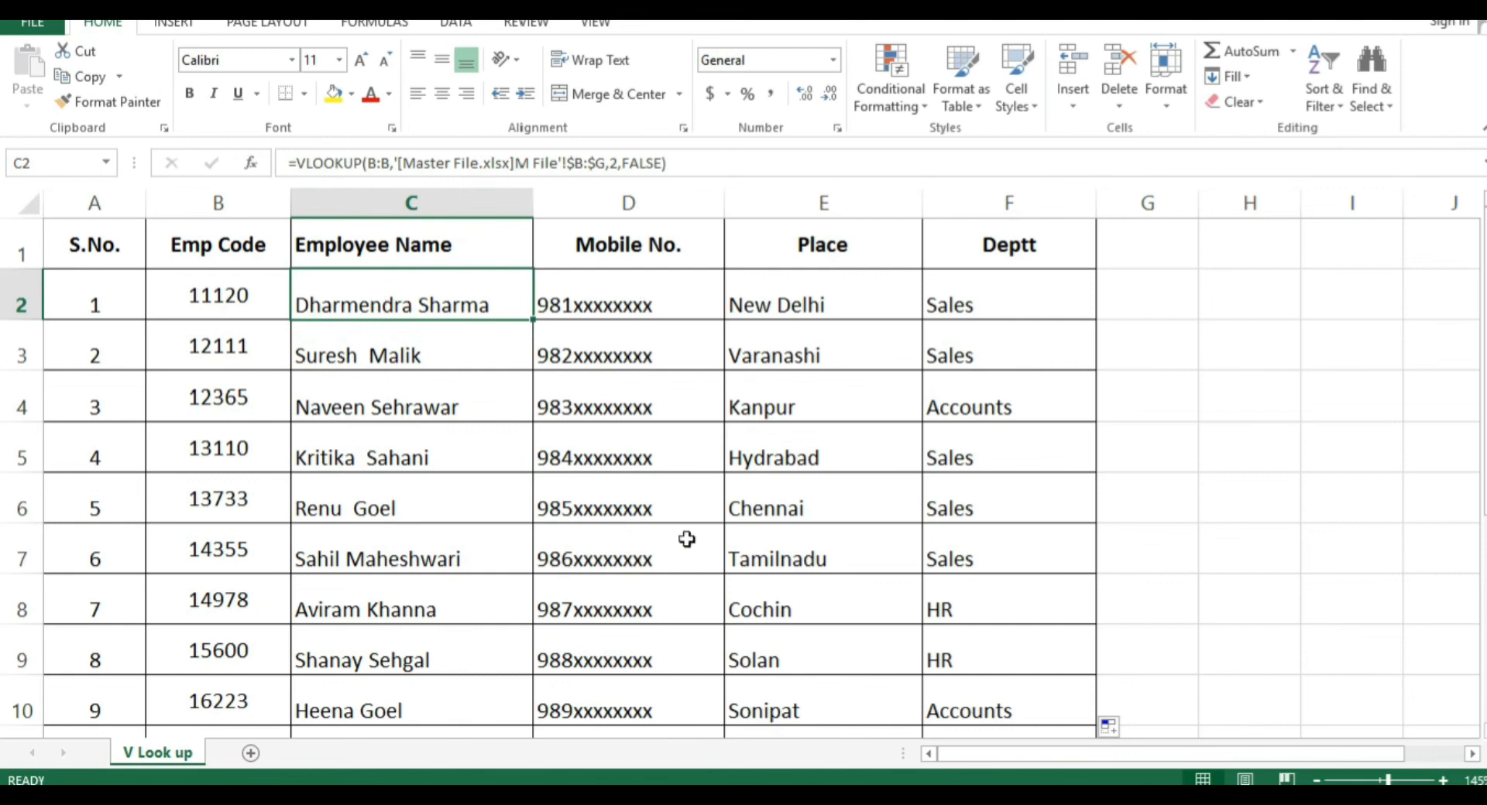
{"action": "left_click", "coordinate": [608, 305]}
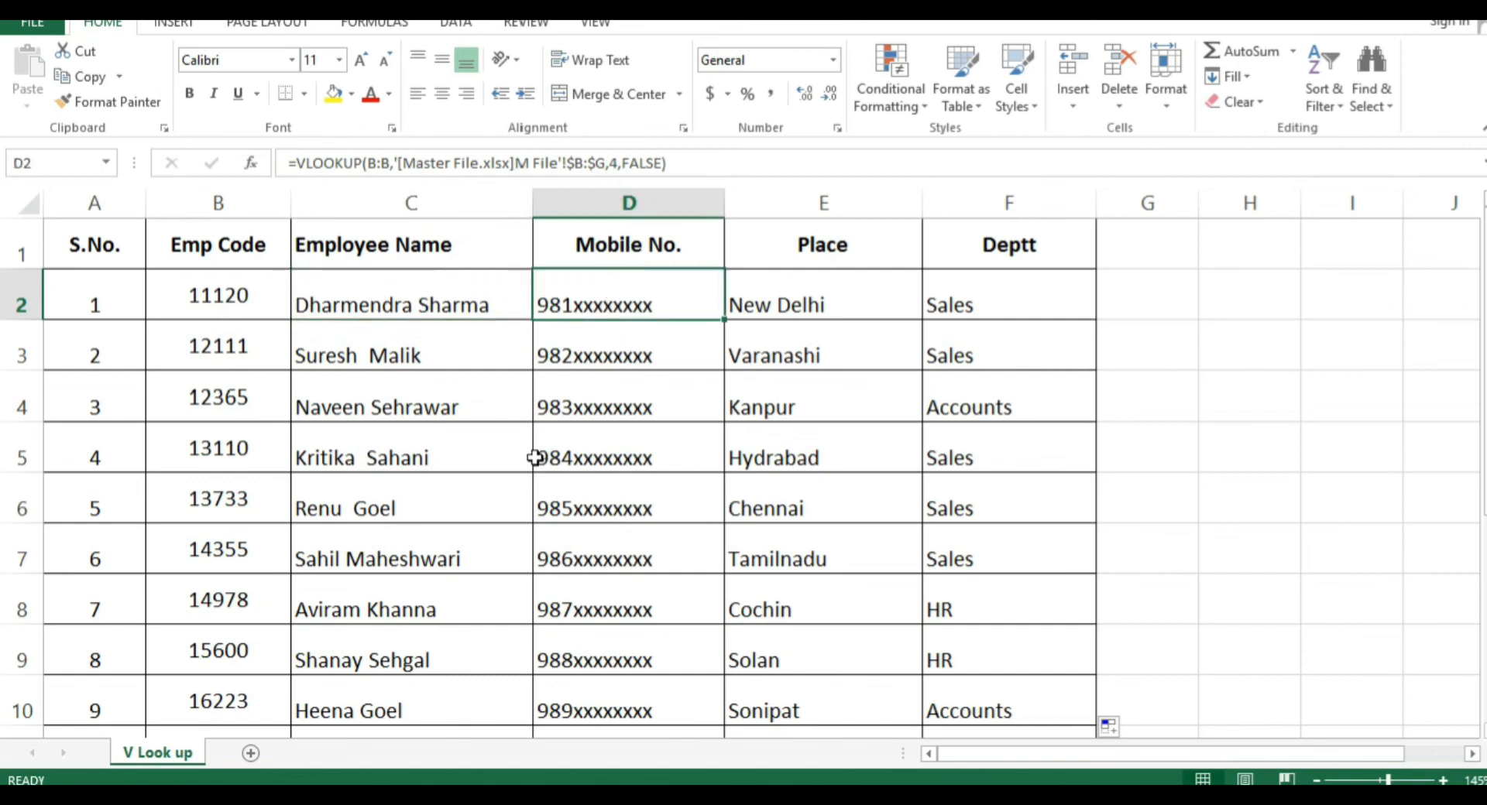
{"action": "left_click", "coordinate": [387, 300]}
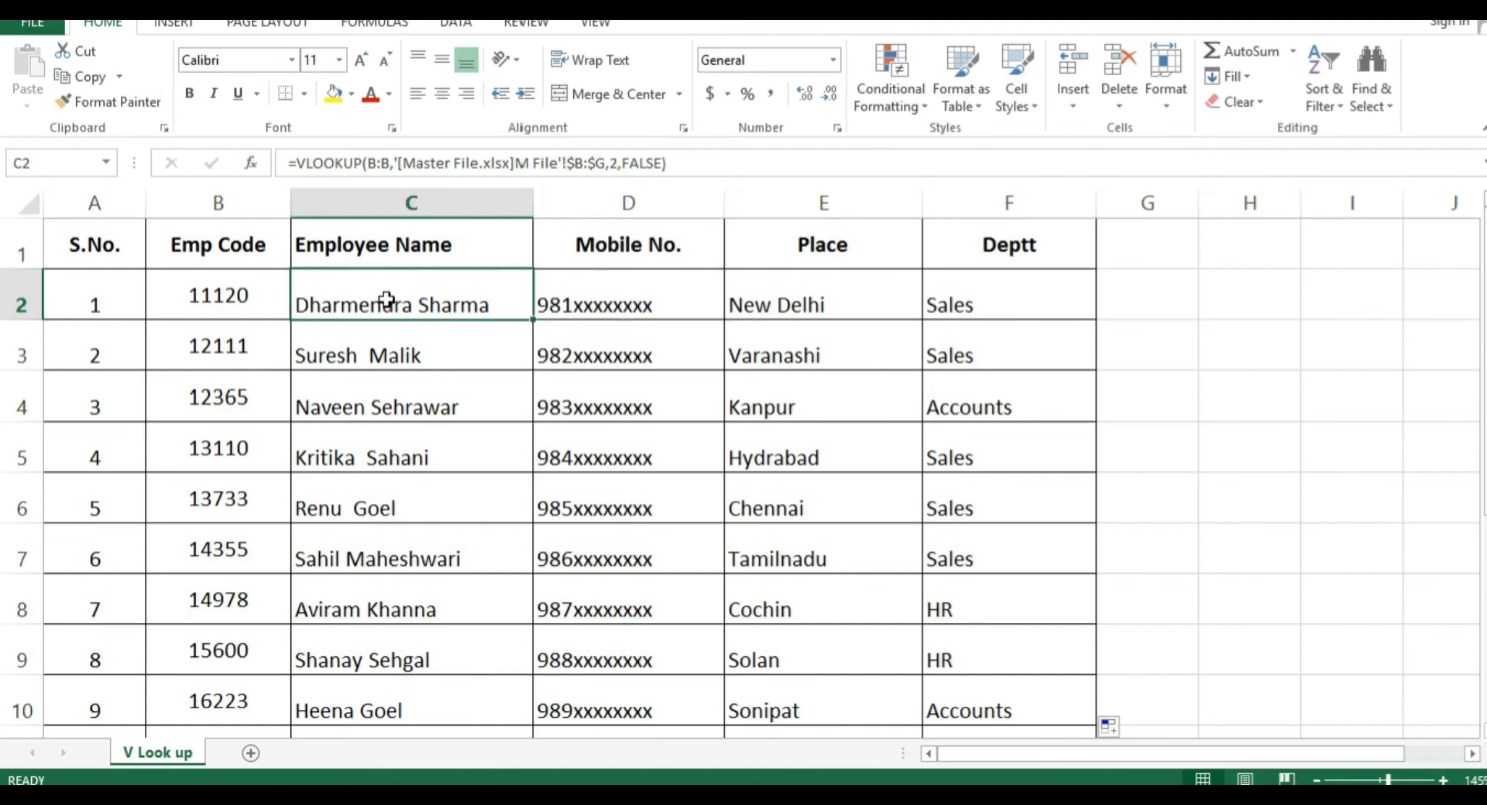
{"action": "left_click_drag", "start_coordinate": [387, 300], "coordinate": [429, 580]}
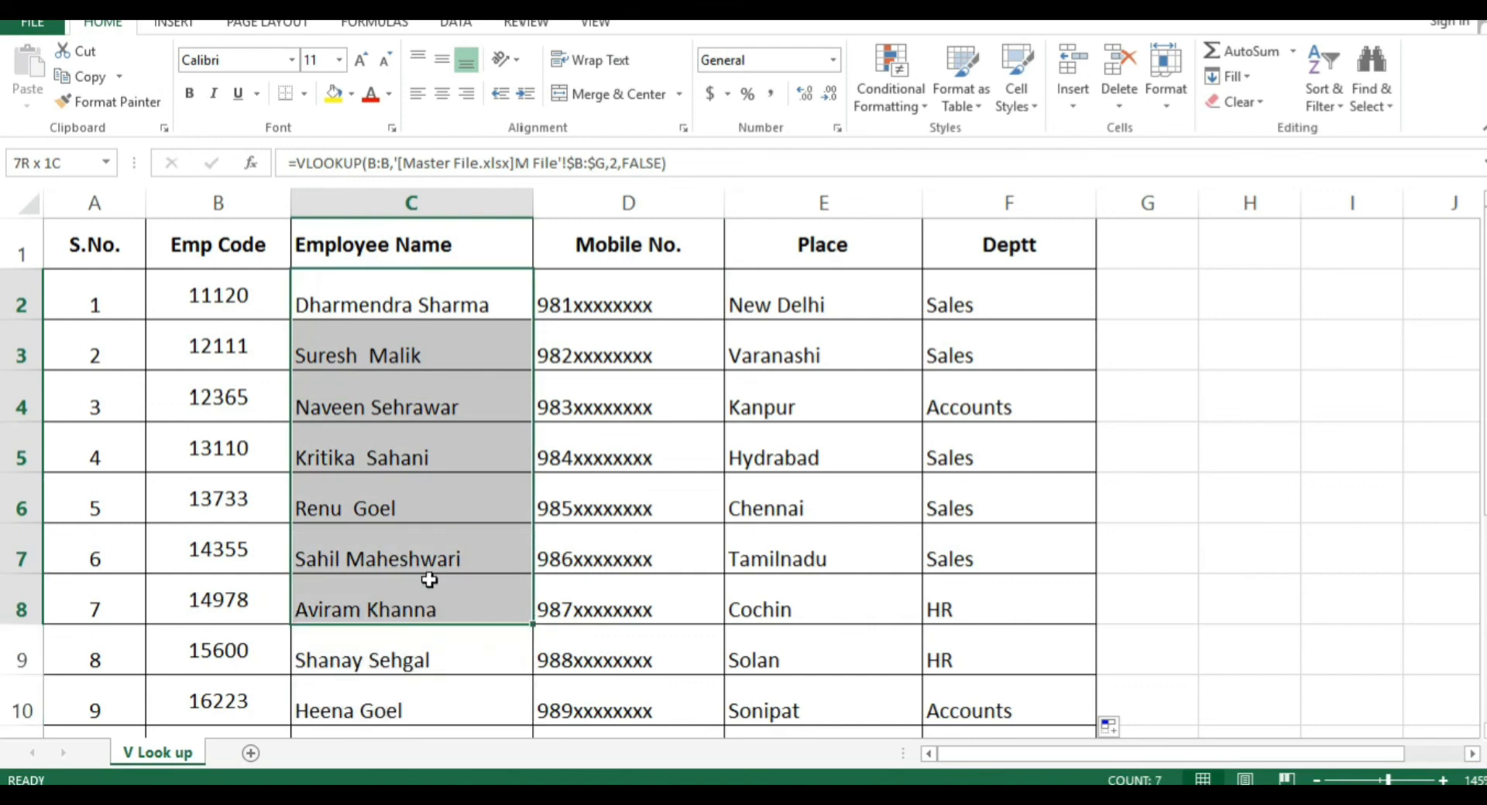
{"action": "left_click", "coordinate": [188, 303]}
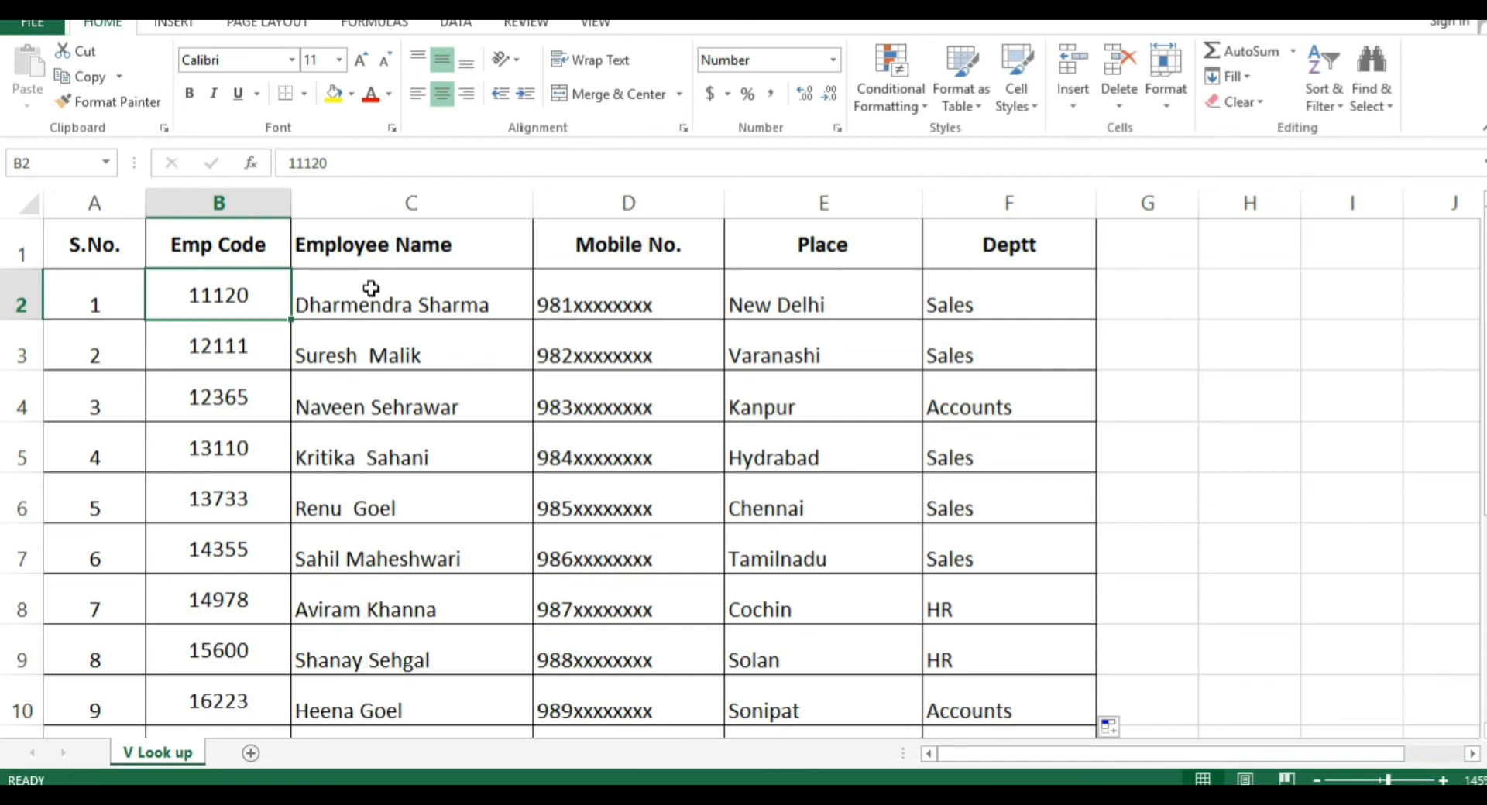
Copy all the VLOOKUP results in columns C to F, from row 2 down to the last employee row
{"action": "left_click_drag", "start_coordinate": [371, 288], "coordinate": [1025, 664]}
{"action": "scroll", "coordinate": [1197, 498], "scroll_direction": "up", "scroll_amount": 2}
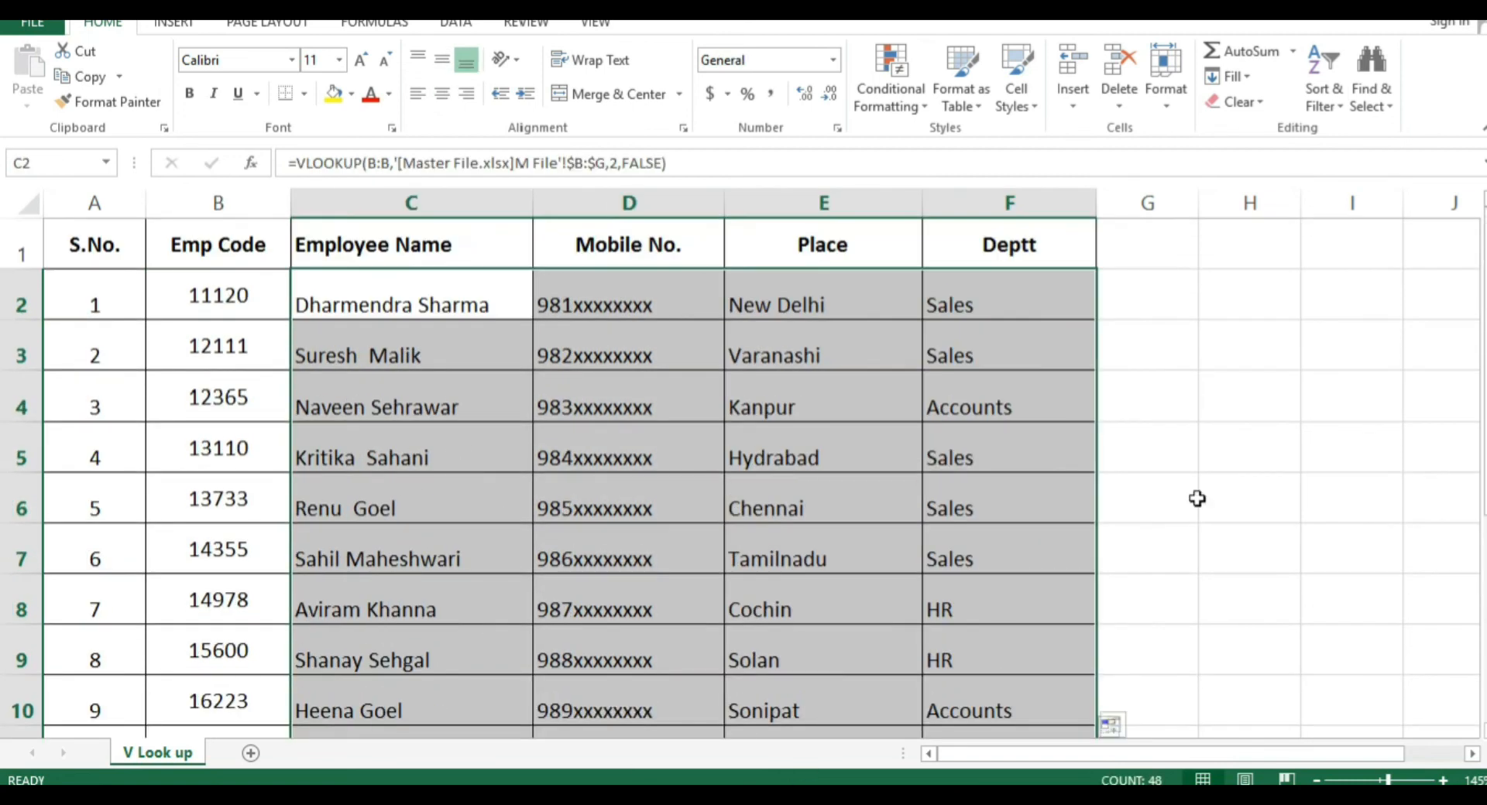
{"action": "key", "text": "ctrl+c"}
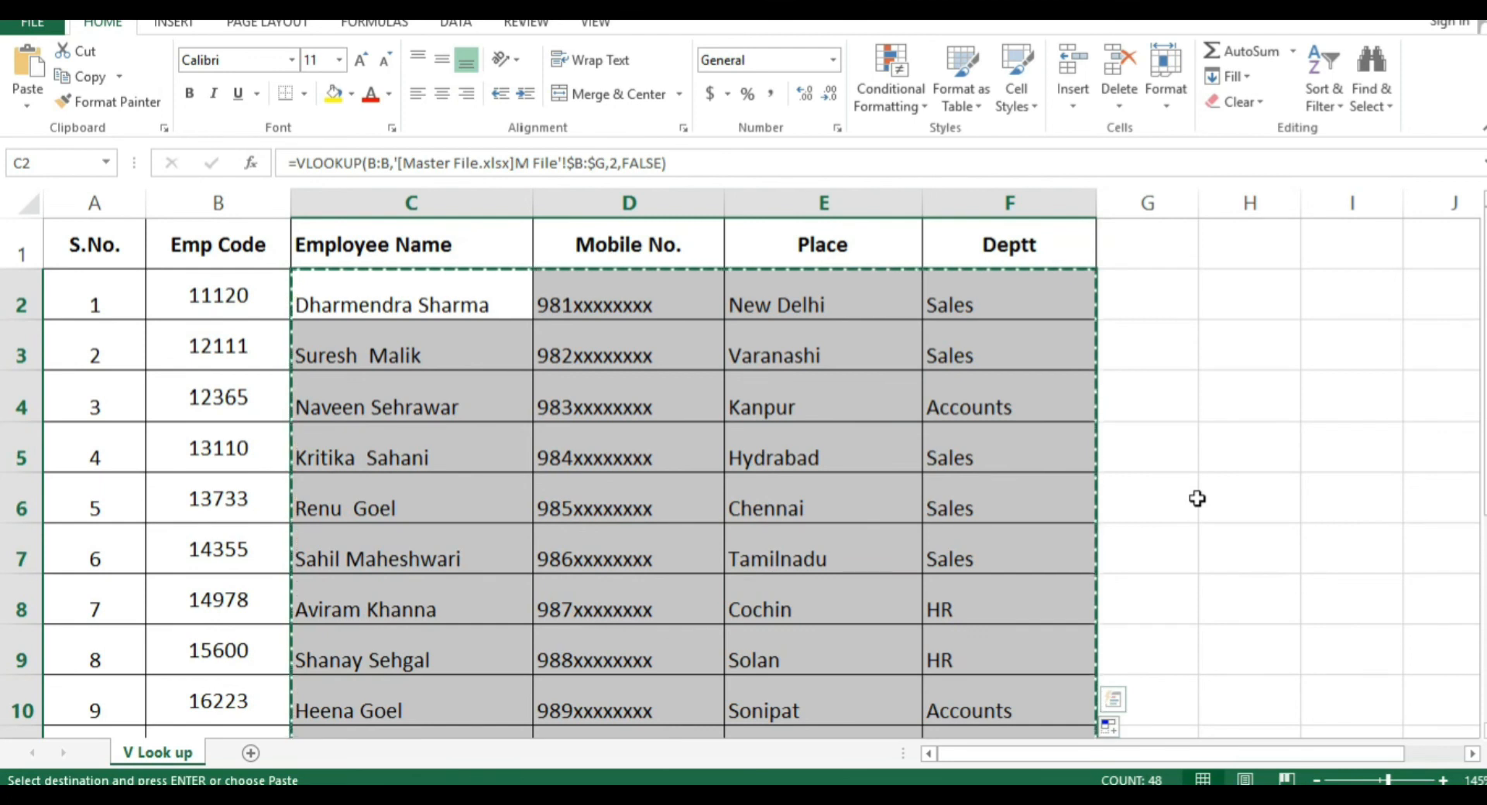
{"action": "right_click", "coordinate": [438, 337]}
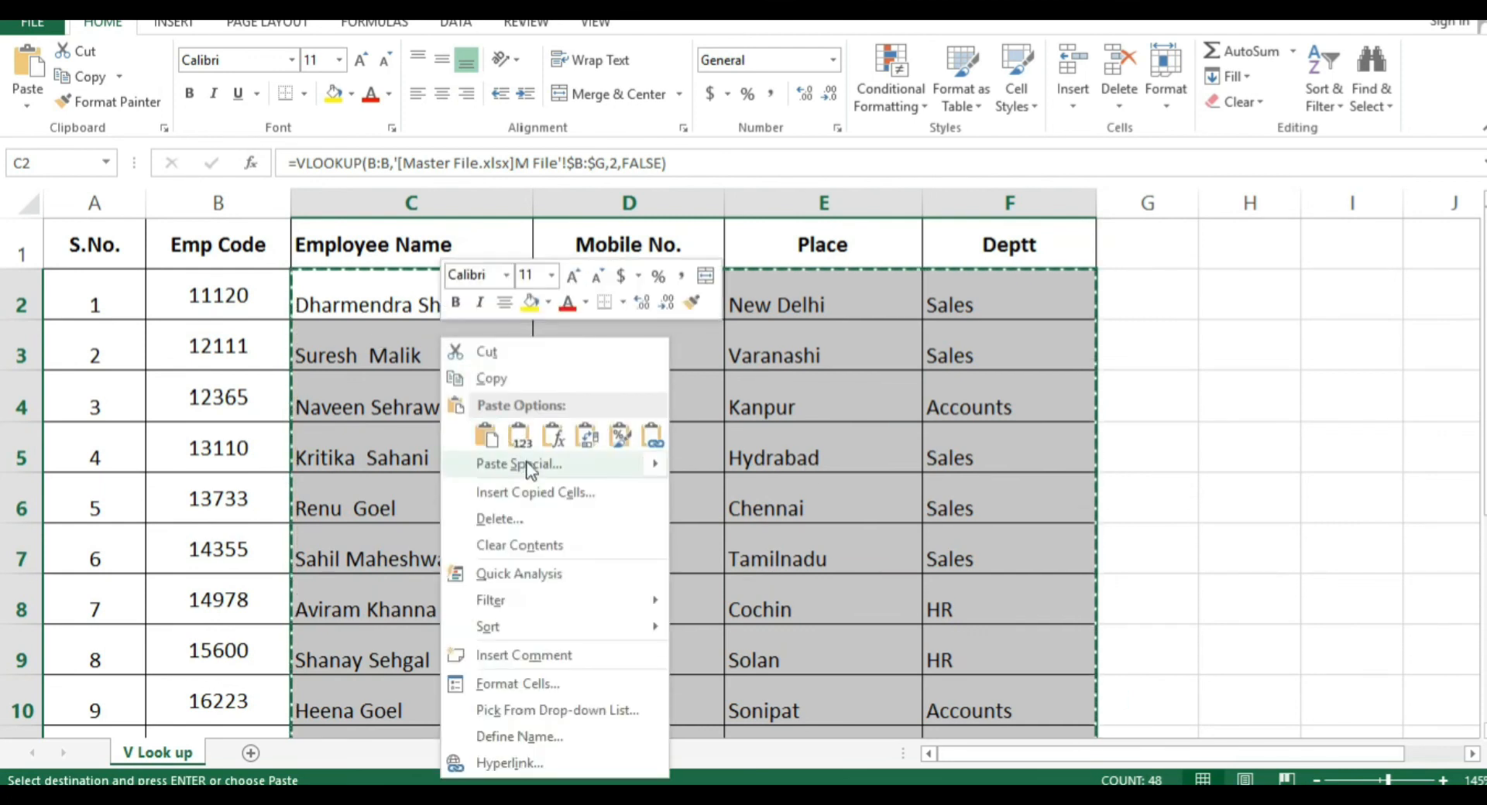
{"action": "left_click", "coordinate": [530, 469]}
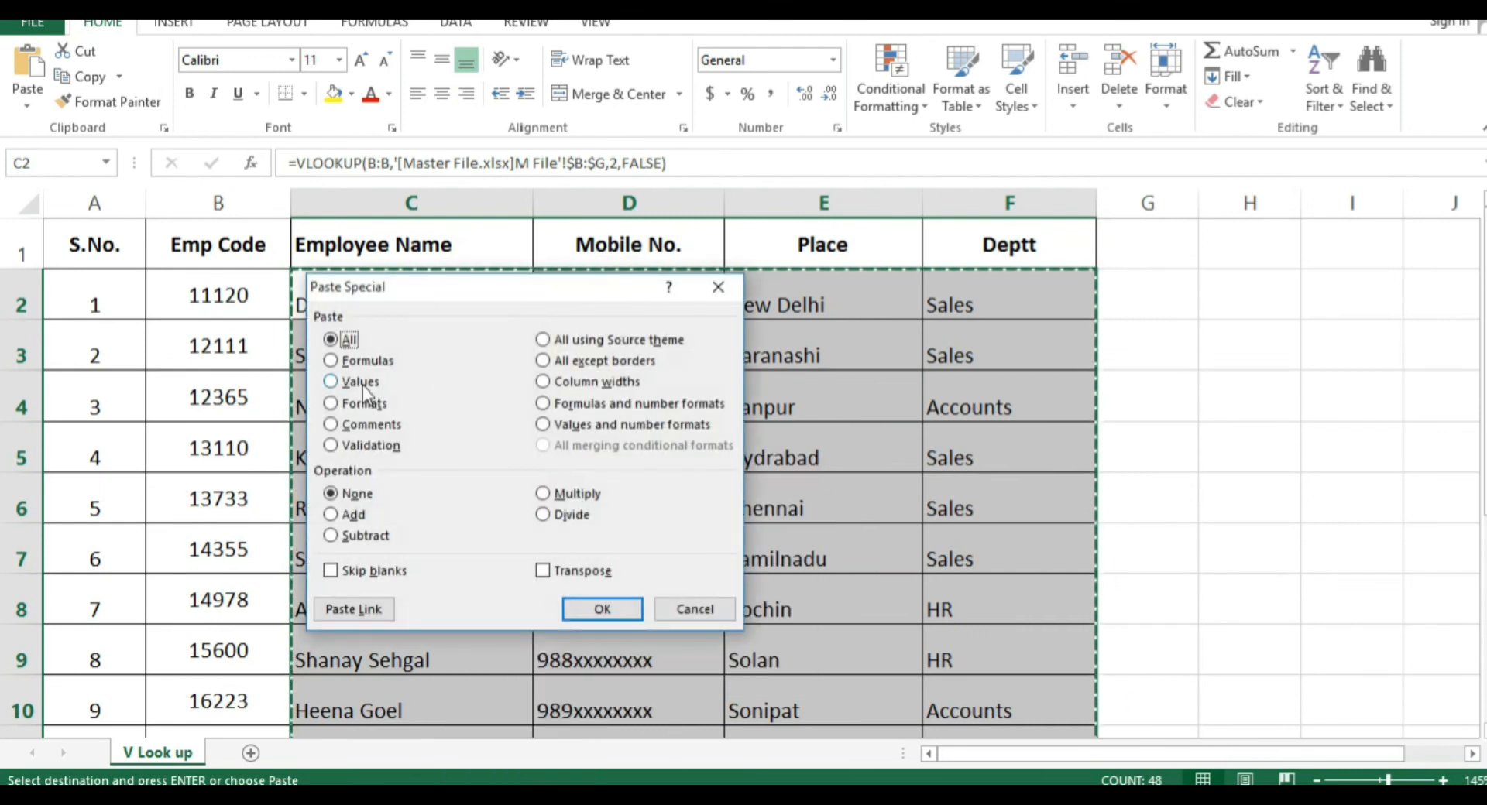
{"action": "left_click", "coordinate": [362, 384]}
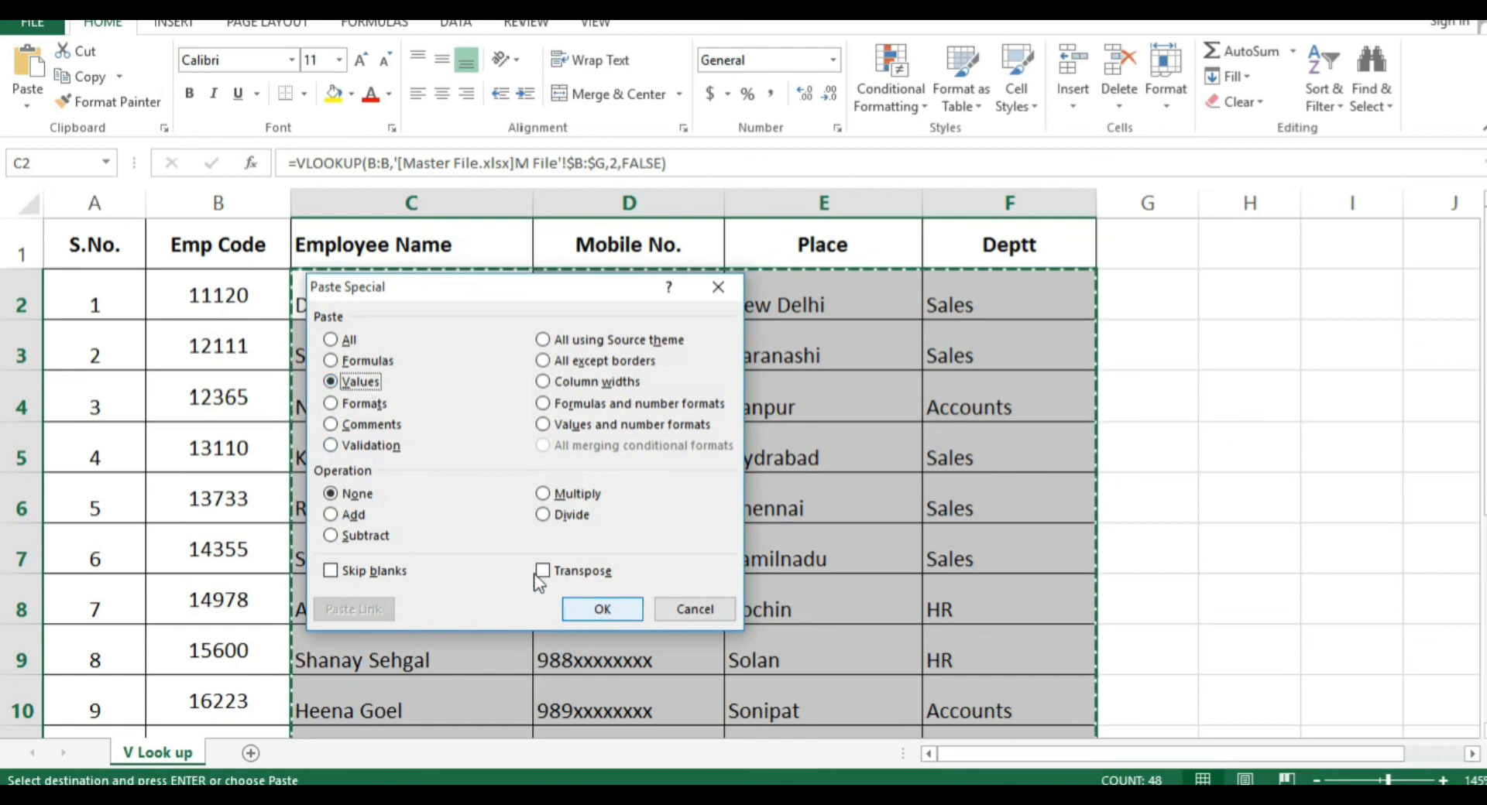
{"action": "left_click", "coordinate": [695, 609]}
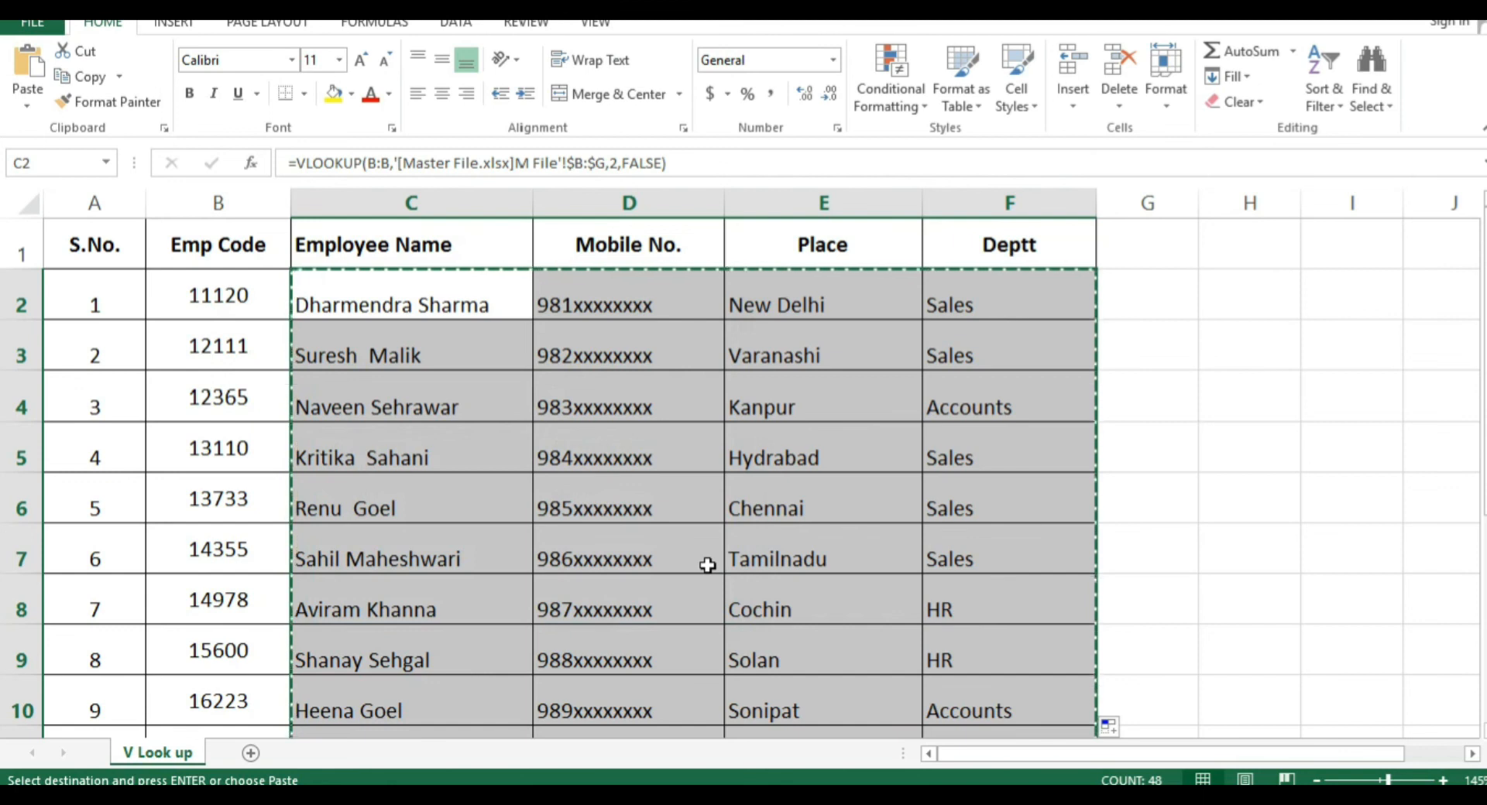
Paste the copied results over themselves with Paste Special set to Values, replacing the formulas
{"action": "key", "text": "ctrl+alt+v"}
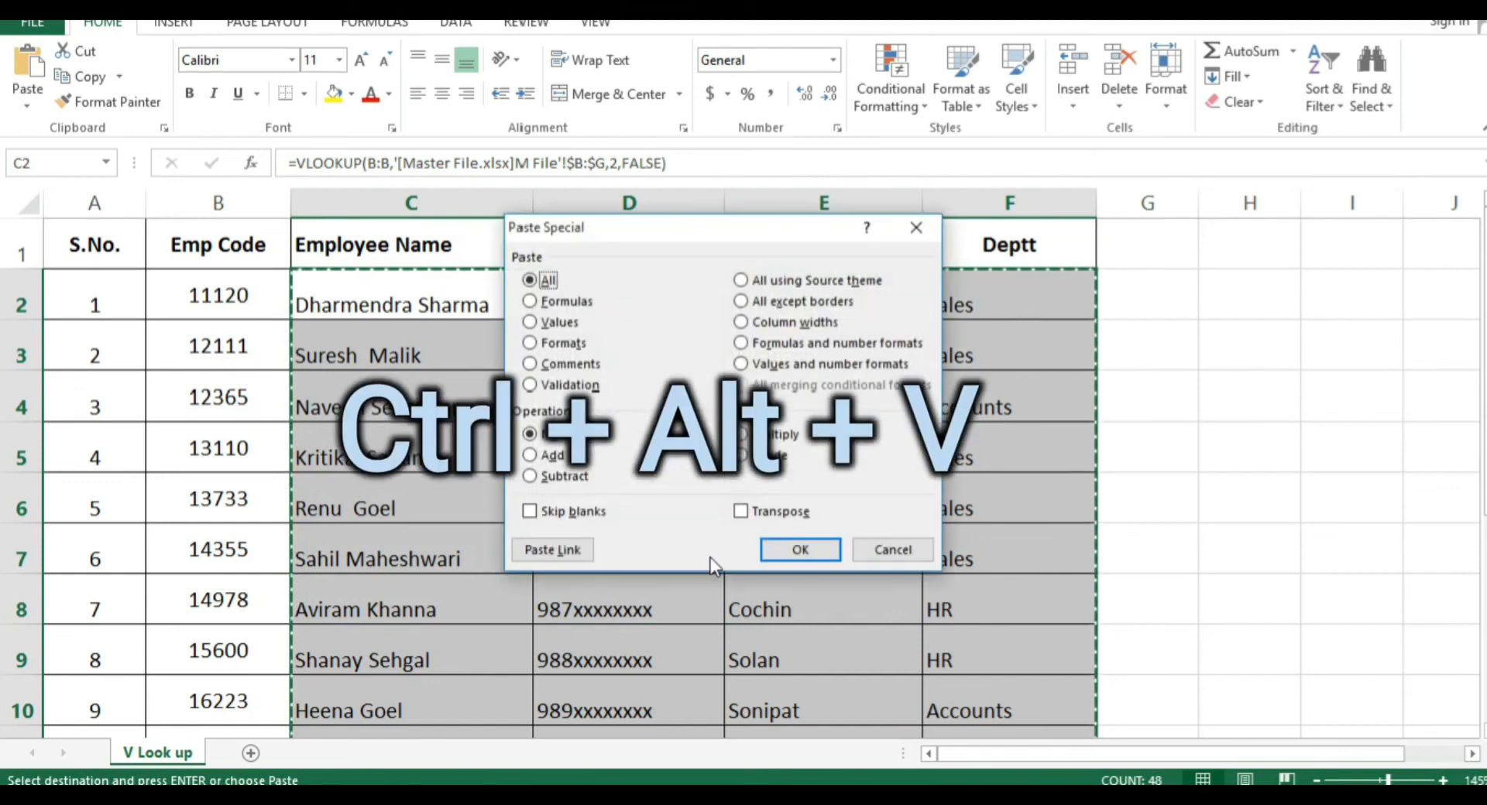
{"action": "key", "text": "v"}
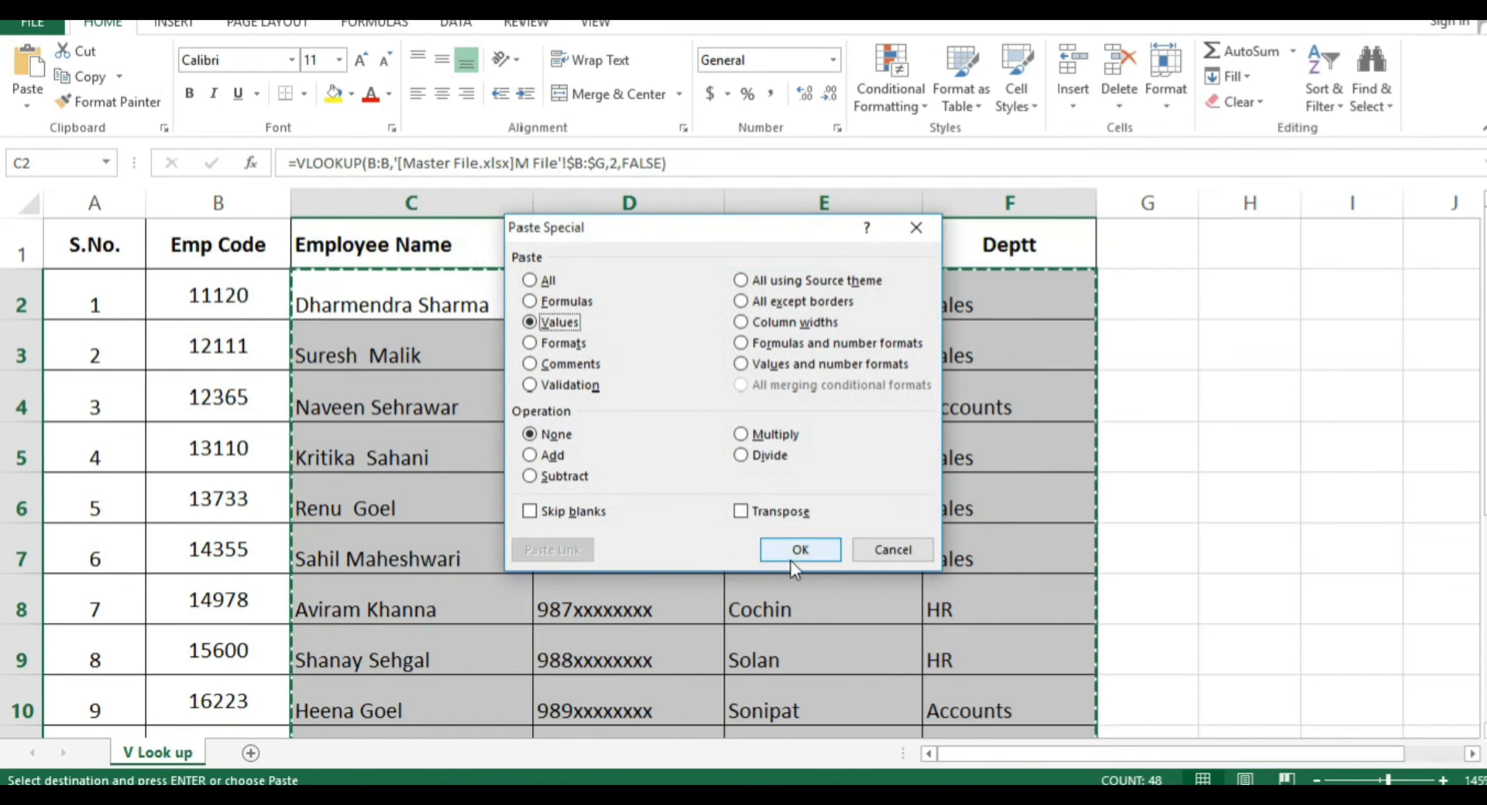
{"action": "left_click", "coordinate": [809, 552]}
Check cells in the Employee Name, Mobile No., Place and Deptt columns for plain values instead of formulas, and clear the copy marquee
{"action": "left_click", "coordinate": [527, 385]}
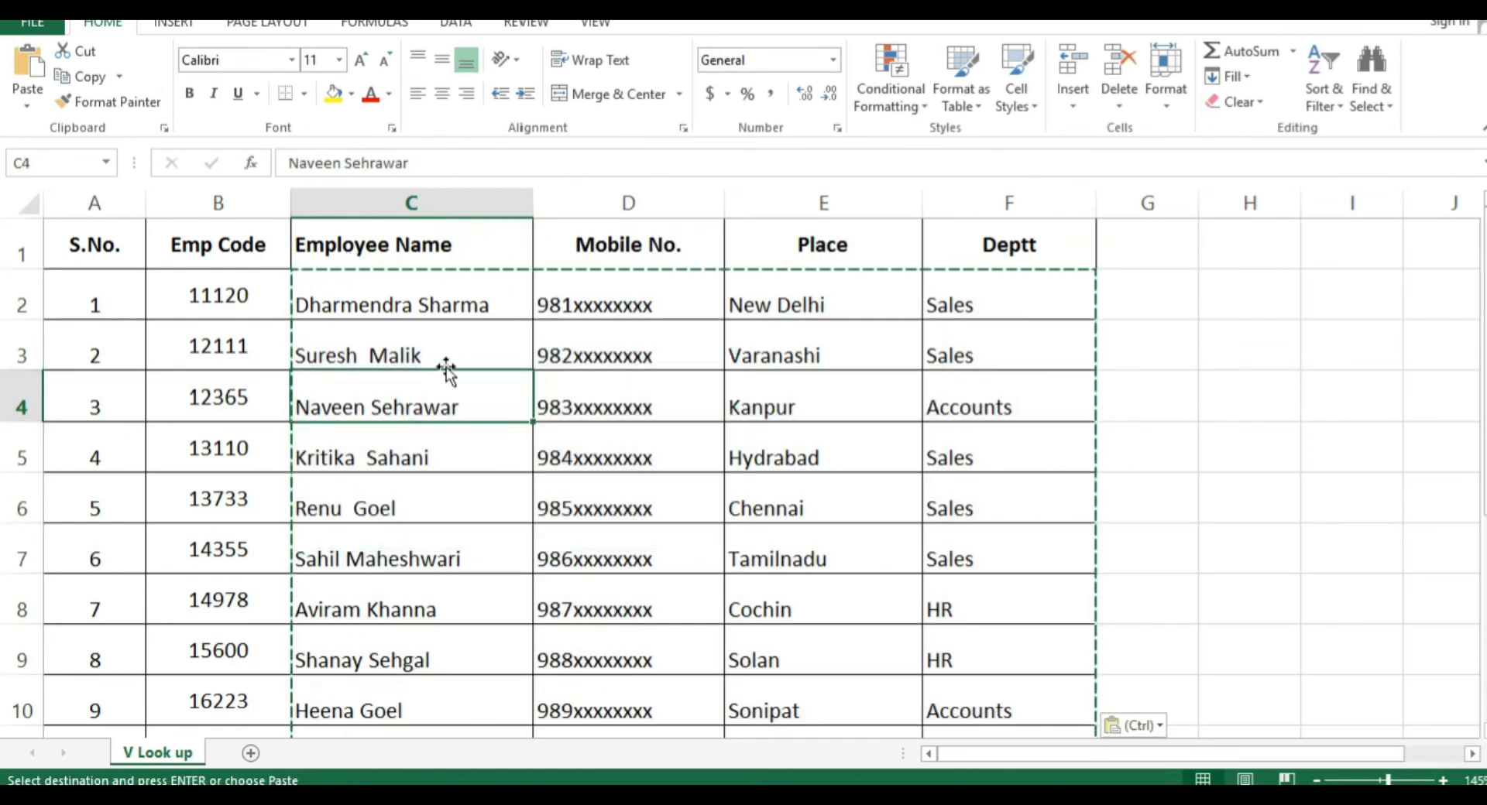
{"action": "left_click", "coordinate": [467, 314]}
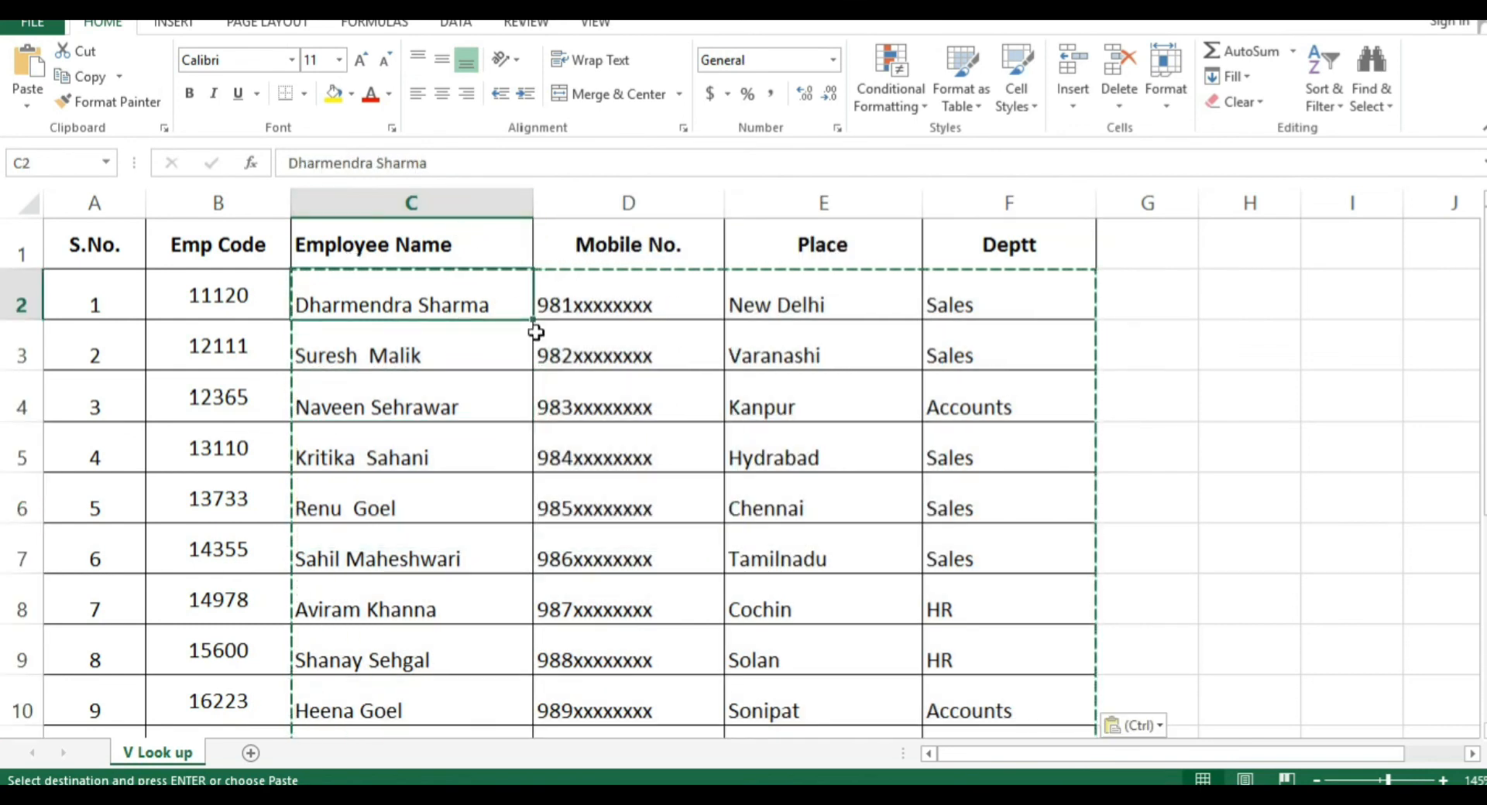
{"action": "key", "text": "Right"}
{"action": "left_click", "coordinate": [784, 505]}
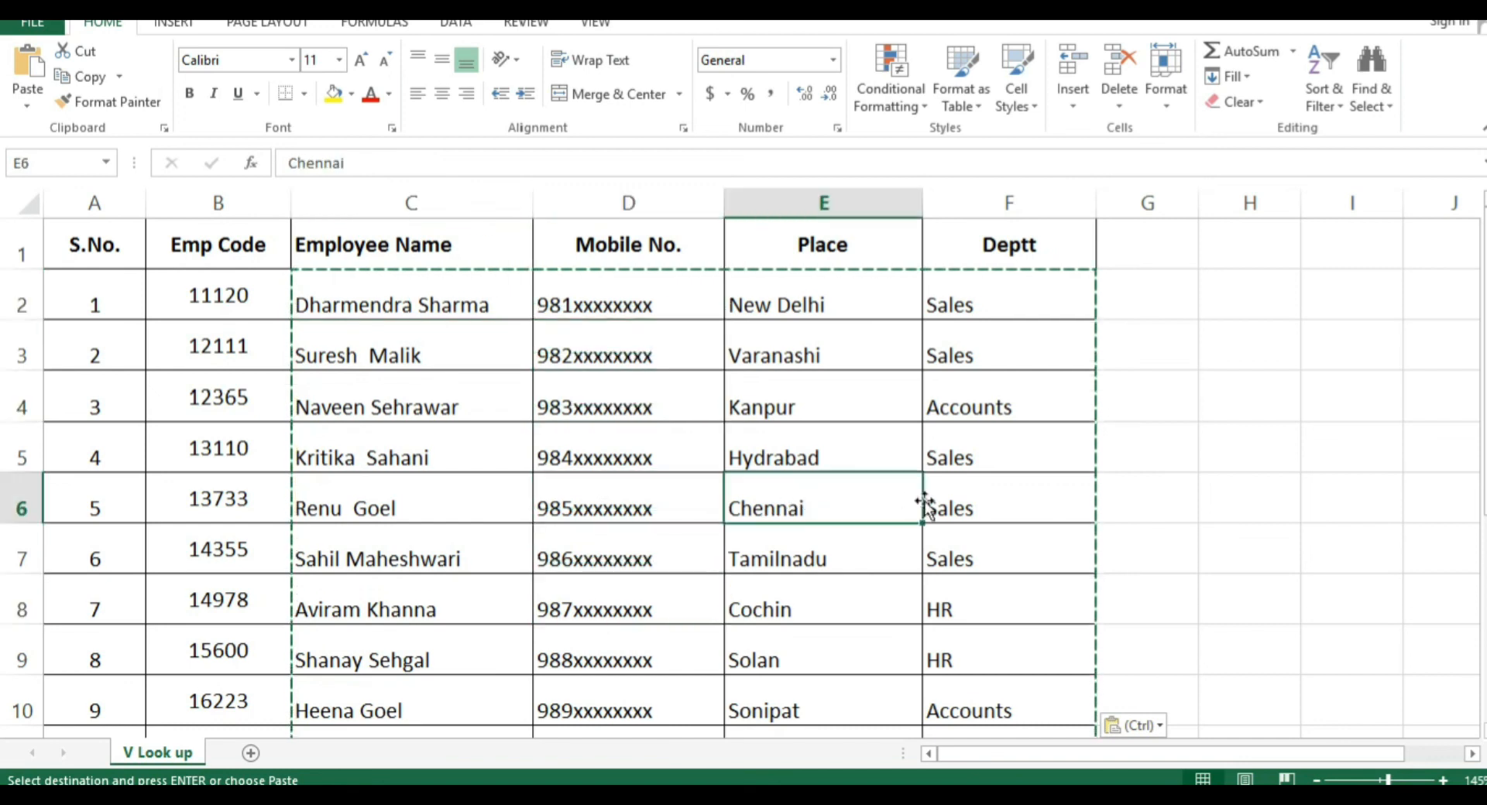
{"action": "left_click", "coordinate": [973, 476]}
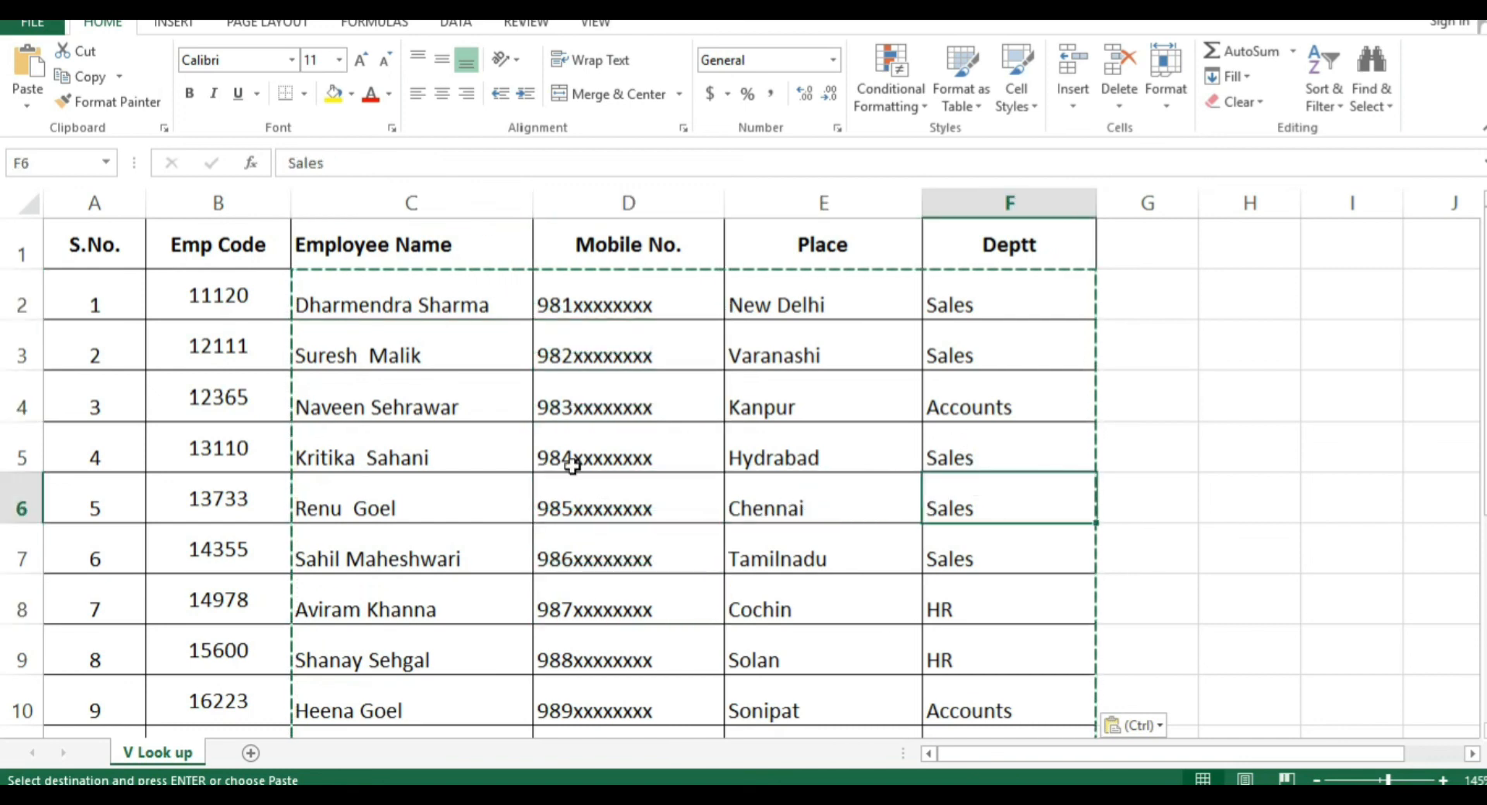
{"action": "scroll", "coordinate": [534, 484], "scroll_direction": "down", "scroll_amount": 3}
{"action": "scroll", "coordinate": [497, 498], "scroll_direction": "up", "scroll_amount": 3}
{"action": "left_click", "coordinate": [343, 351]}
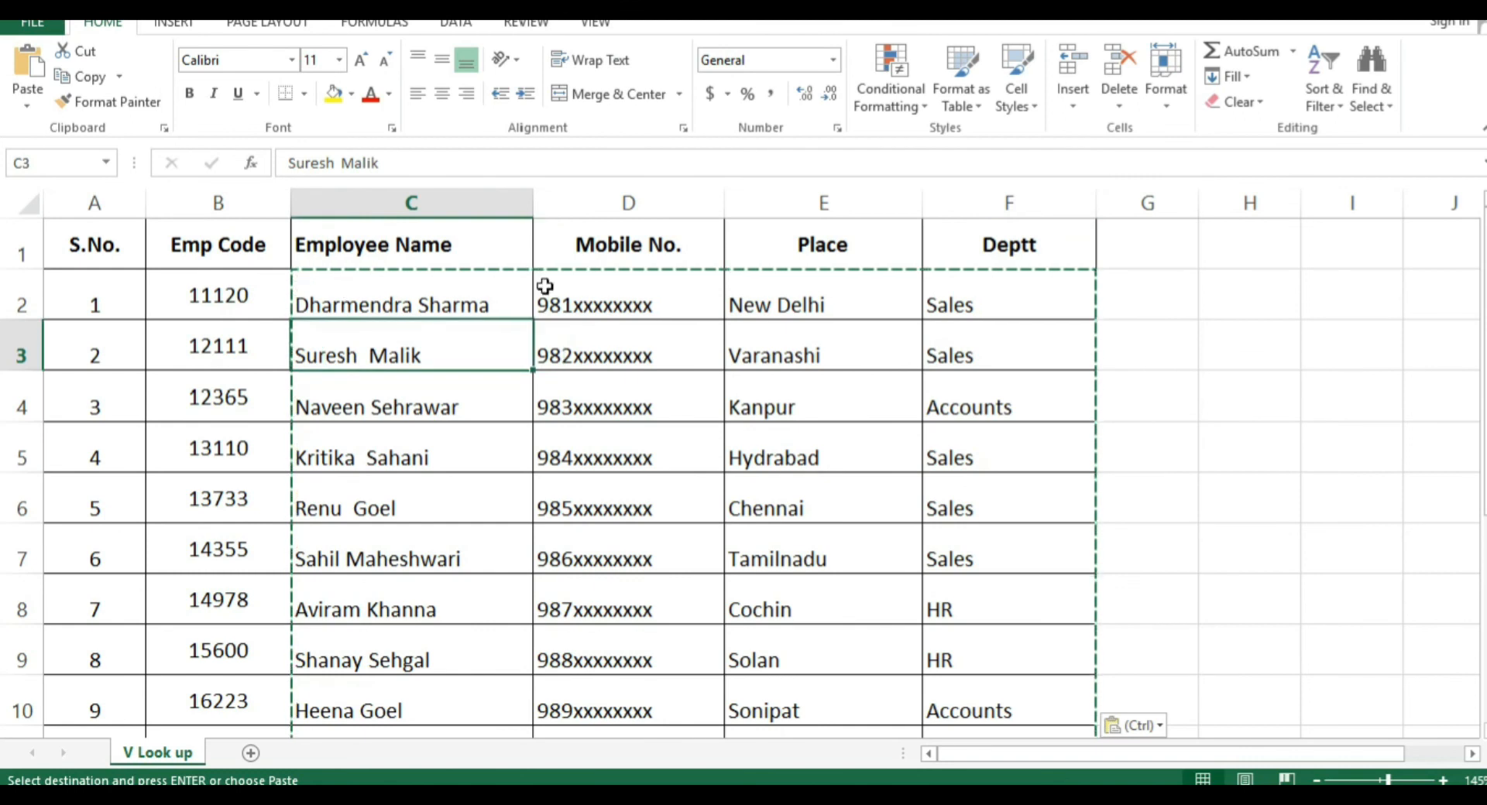
{"action": "left_click", "coordinate": [597, 360]}
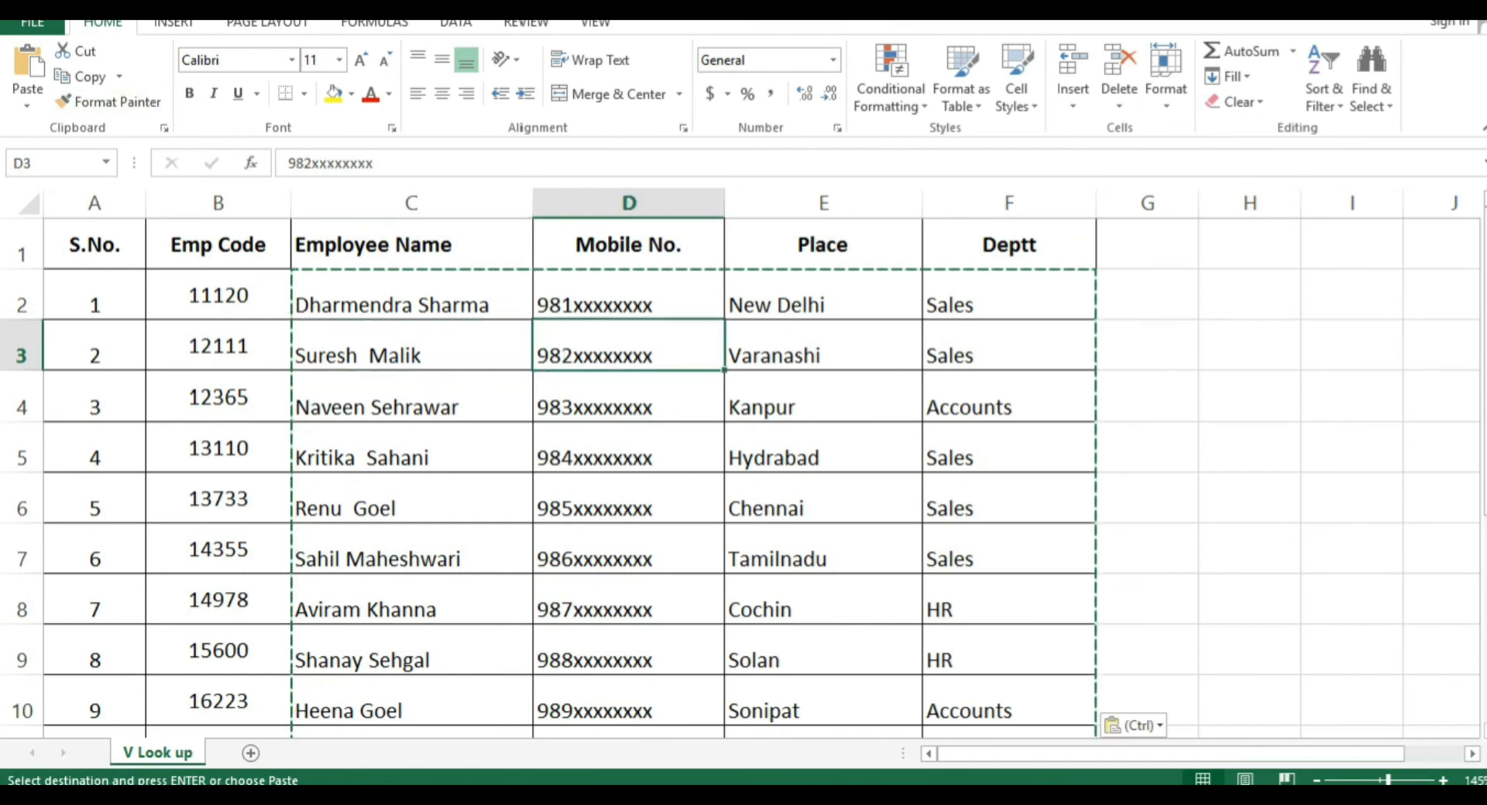
{"action": "key", "text": "Escape"}
{"action": "left_click", "coordinate": [430, 306]}
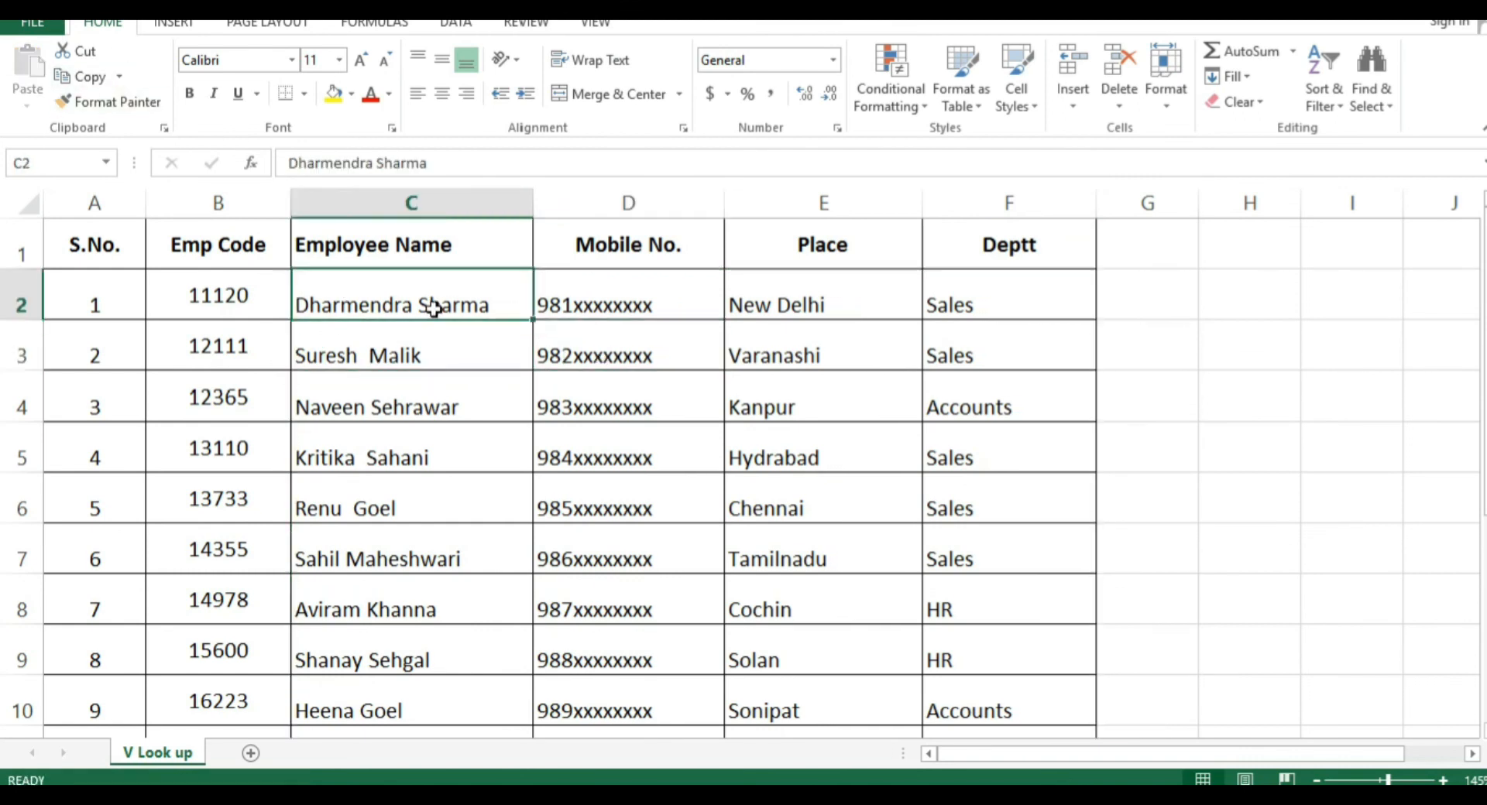
{"action": "left_click", "coordinate": [428, 430]}
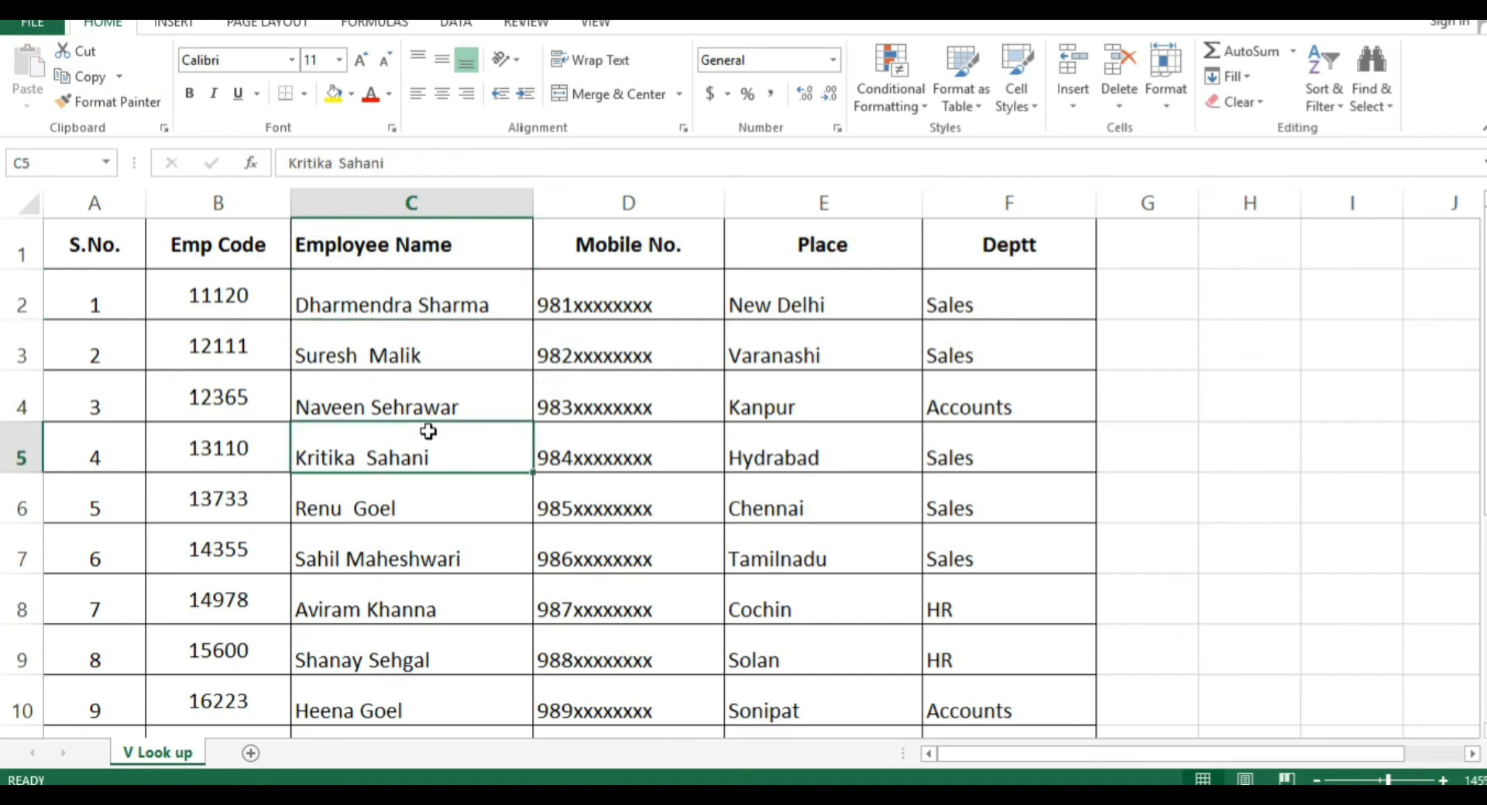
{"action": "left_click", "coordinate": [436, 518]}
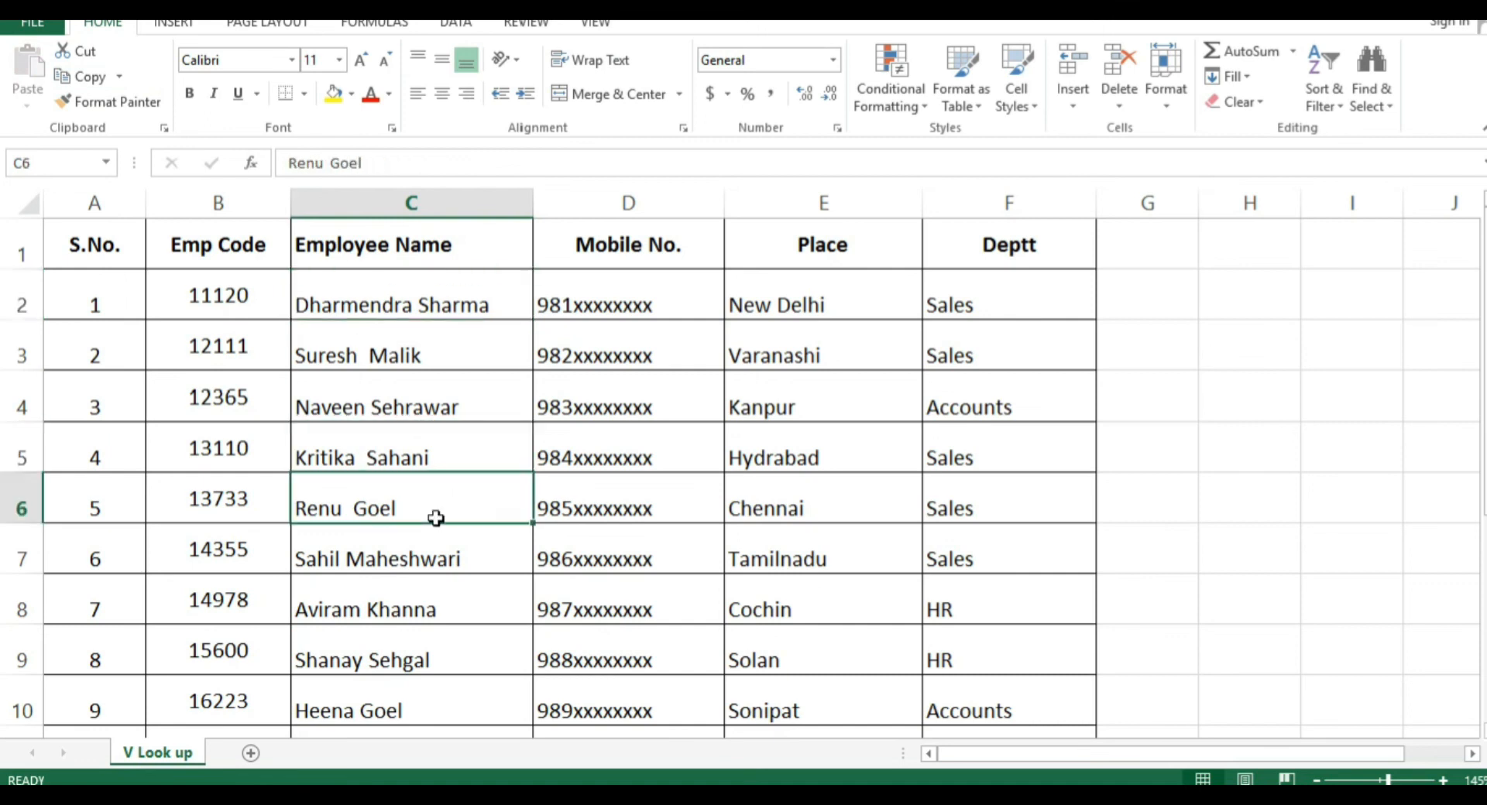